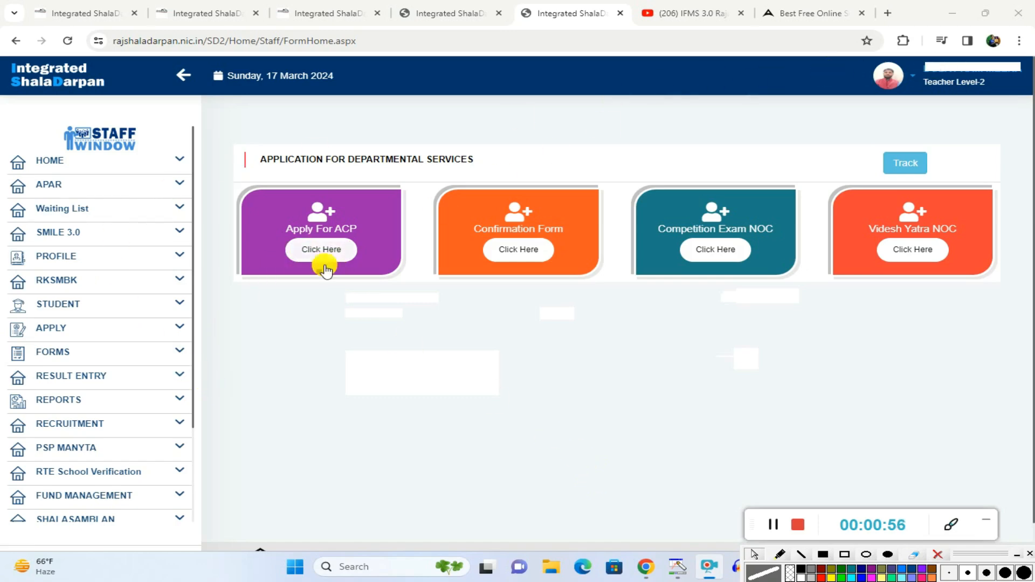
Step: Outline the FORMS entry in the navigation with a yellow rectangle and expand its submenu
click(841, 556)
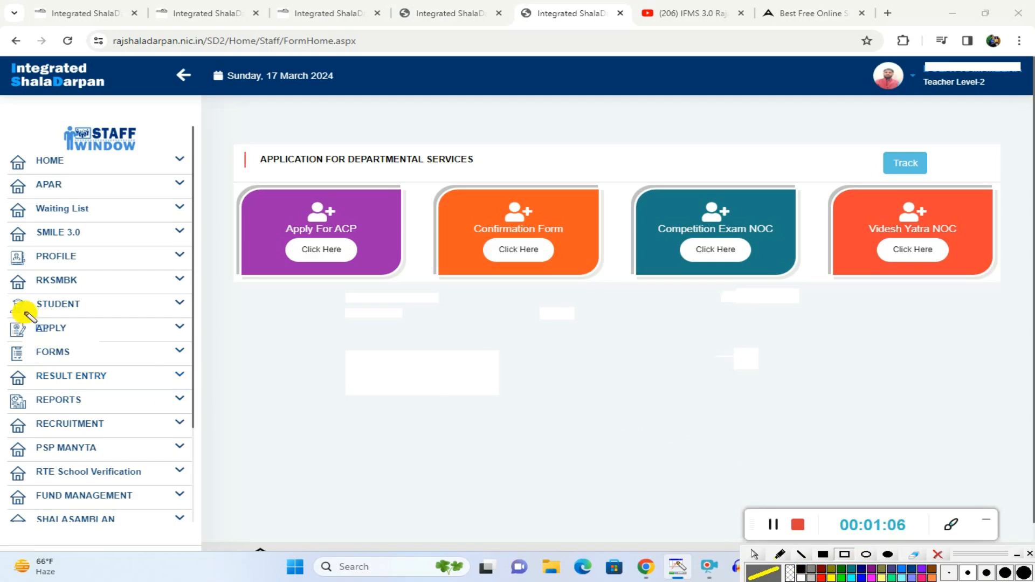
mouse_move(22, 339)
mouse_down()
mouse_move(47, 358)
mouse_move(98, 363)
mouse_up()
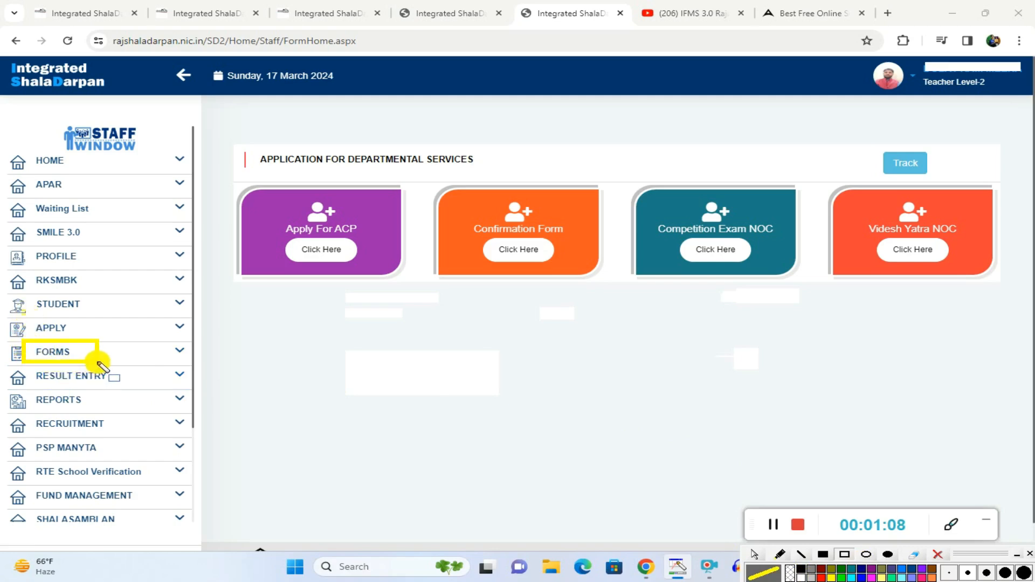
click(754, 557)
click(62, 353)
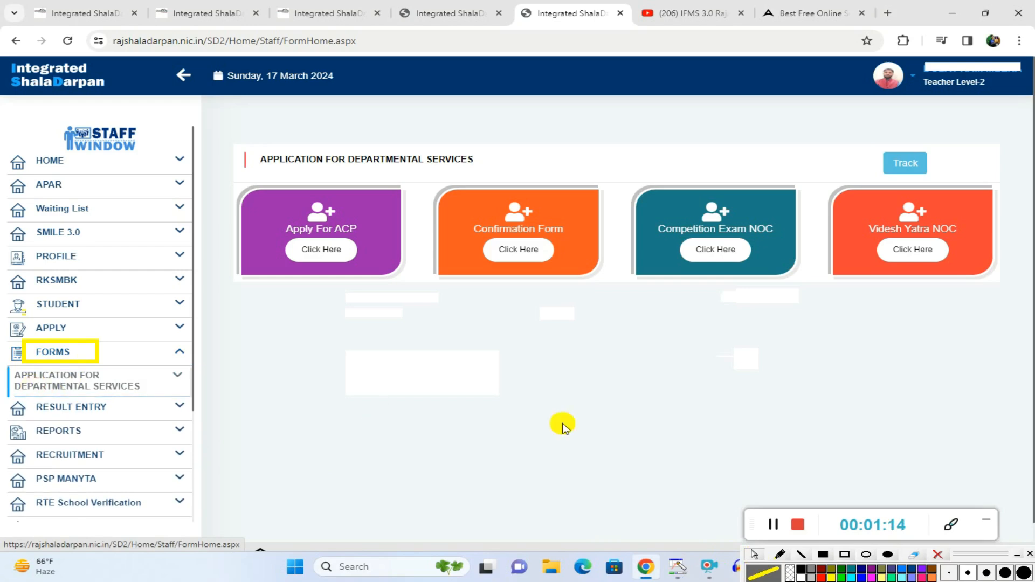
Step: Outline the APPLICATION FOR DEPARTMENTAL SERVICES entry with a red rectangle and open that page
click(820, 577)
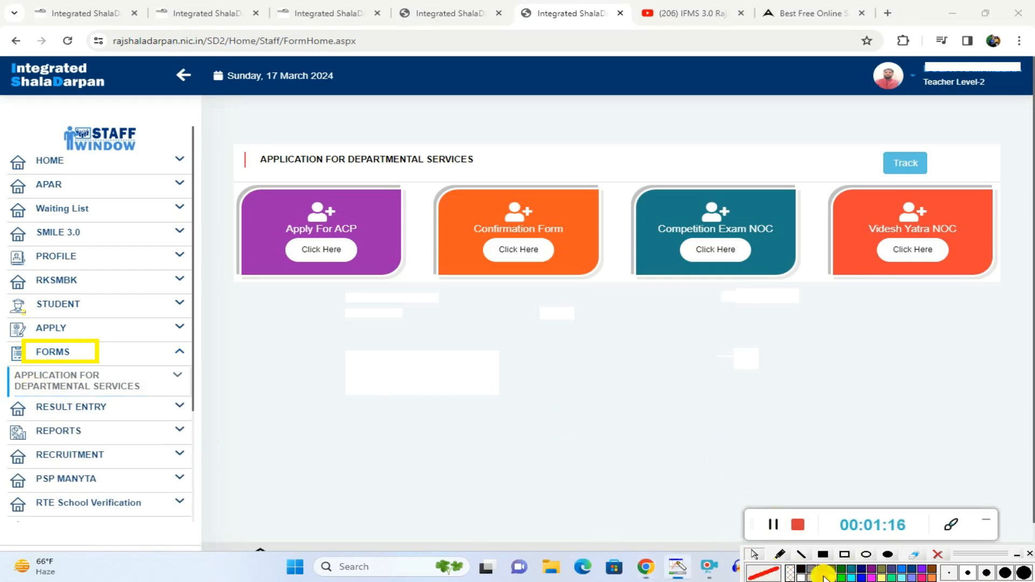
click(846, 556)
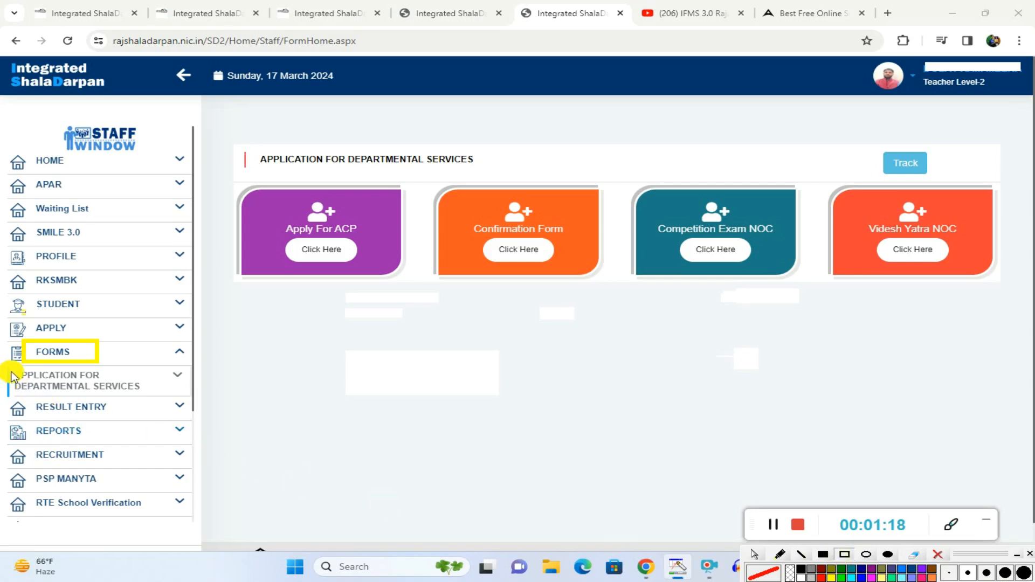
mouse_move(4, 365)
mouse_down()
mouse_move(63, 399)
mouse_move(163, 400)
mouse_up()
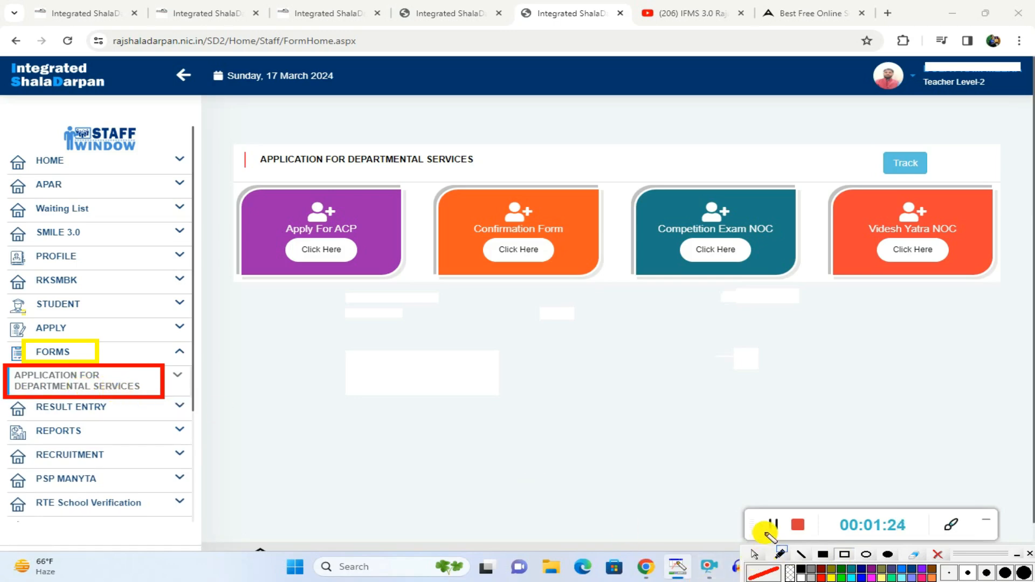
click(759, 556)
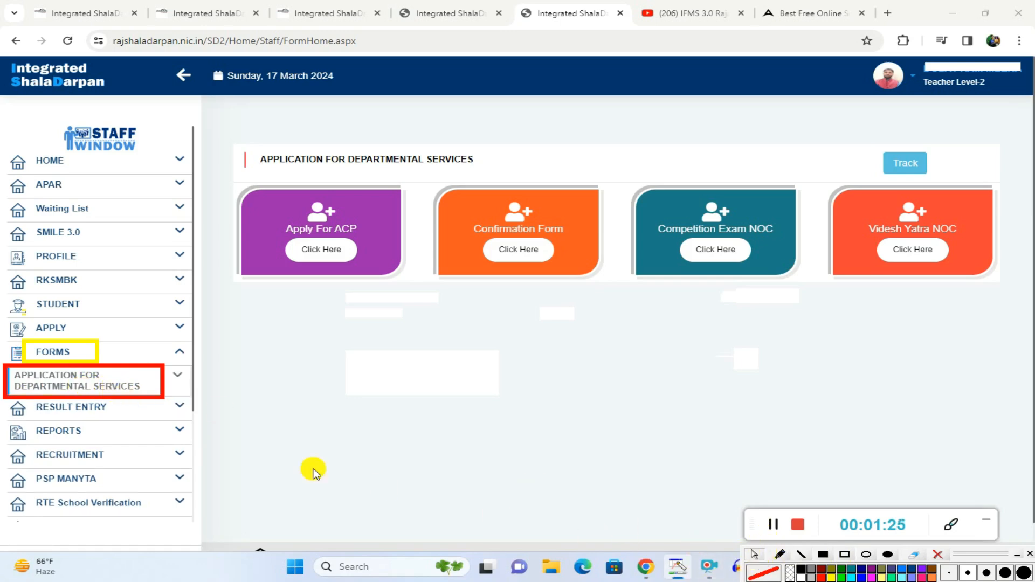
click(81, 383)
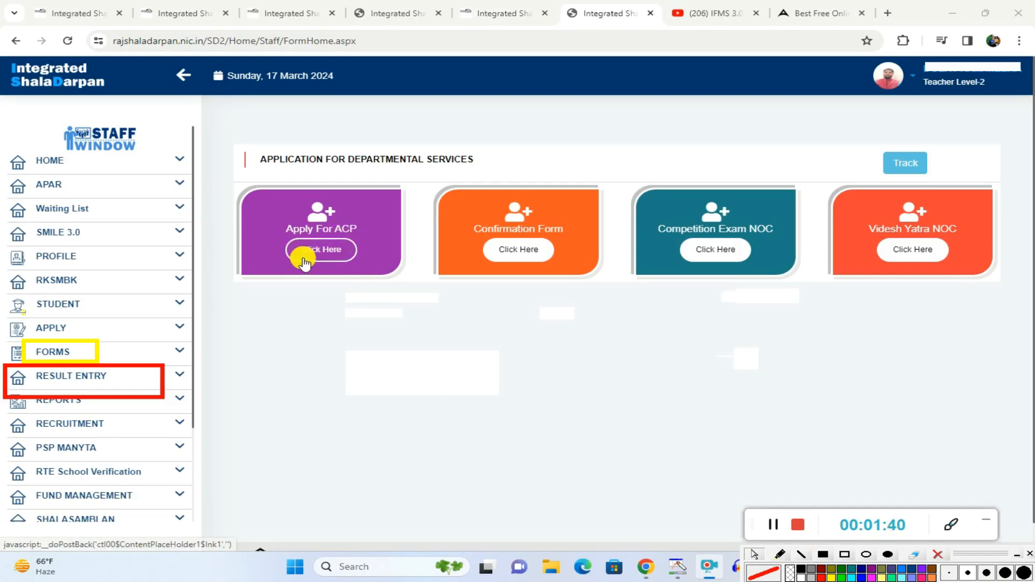
Step: Open the Apply For ACP application form and review its teacher details and basic information section
click(327, 251)
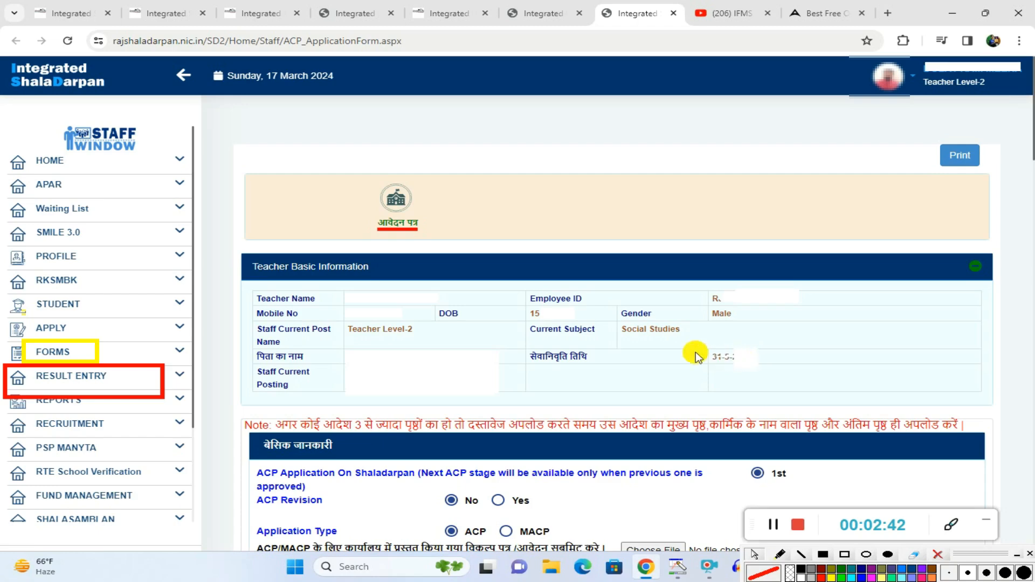
click(954, 269)
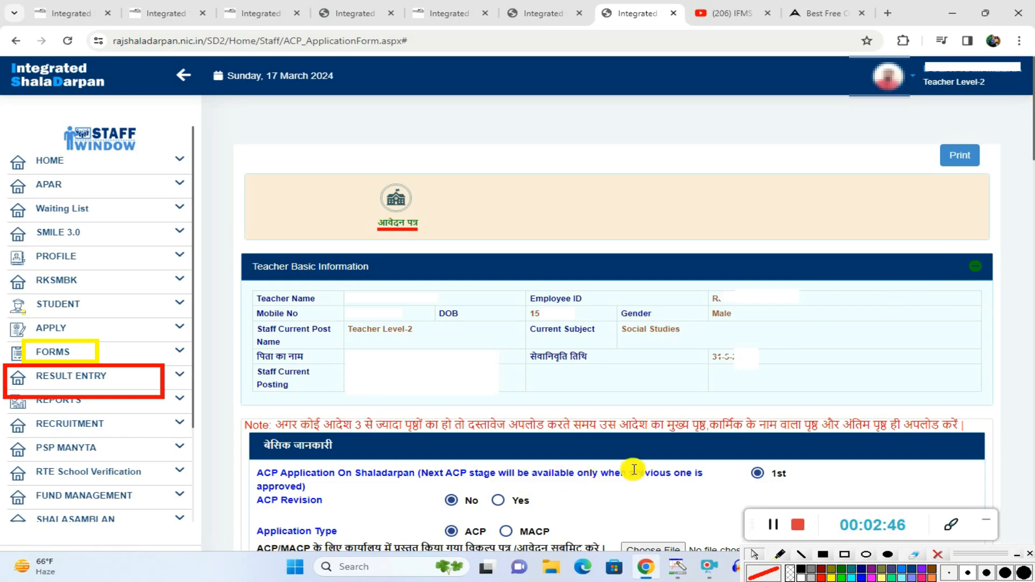
scroll(469, 324, down, 6)
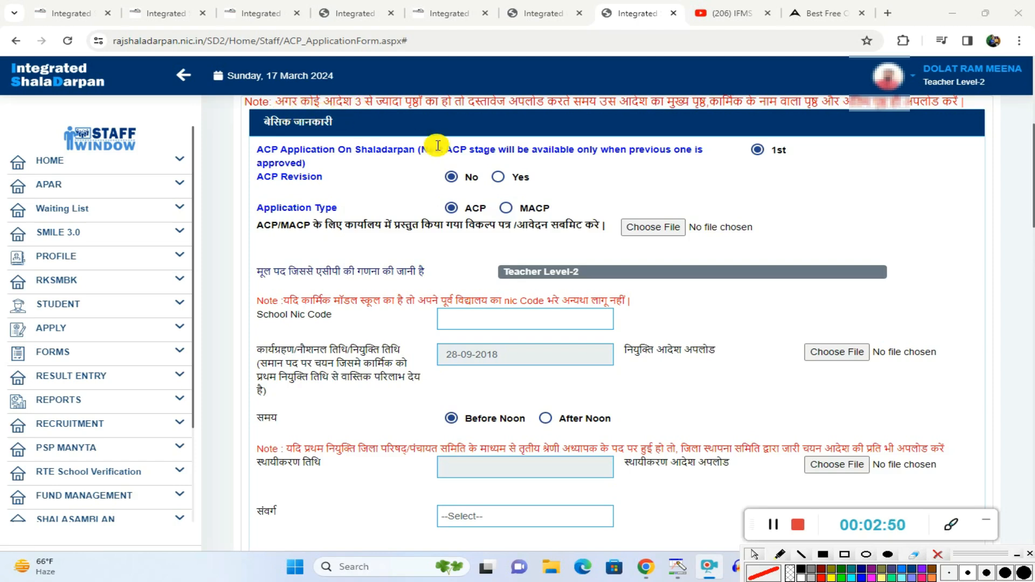
scroll(434, 144, up, 1)
scroll(434, 144, down, 1)
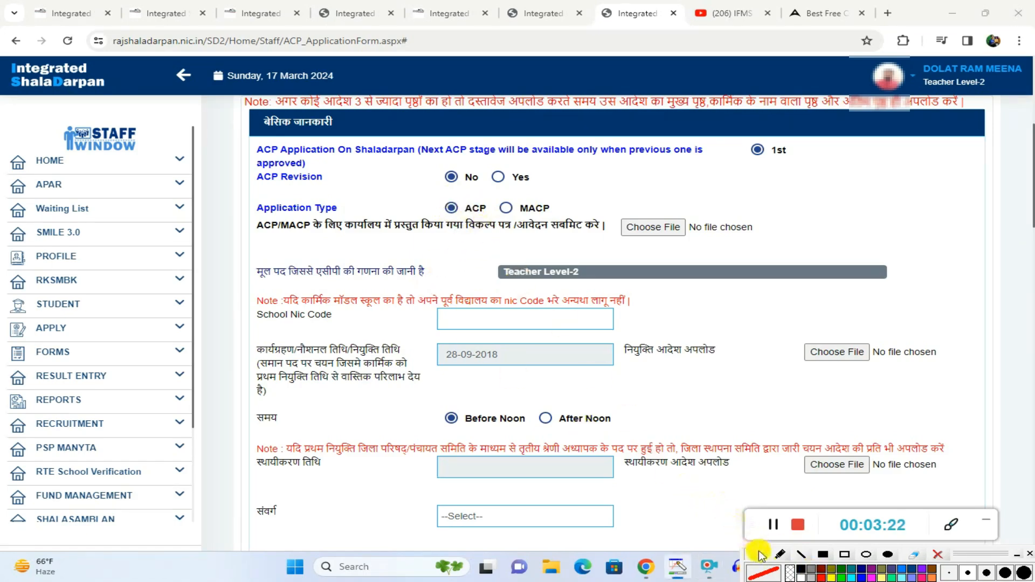
Step: Outline the ACP application type and the file chooser for the ACP/MACP option form with red rectangles
click(845, 555)
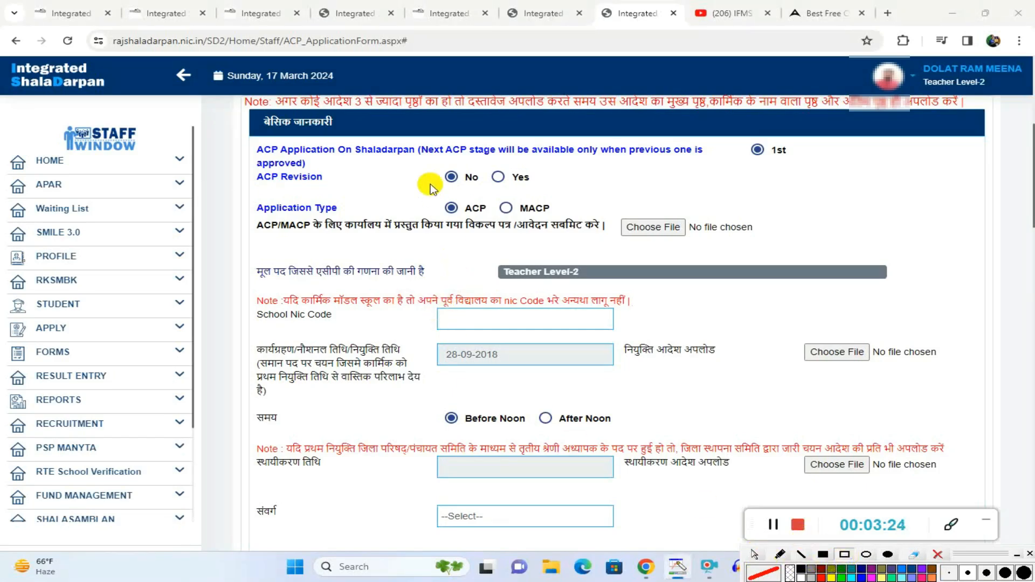
drag(429, 182, 495, 215)
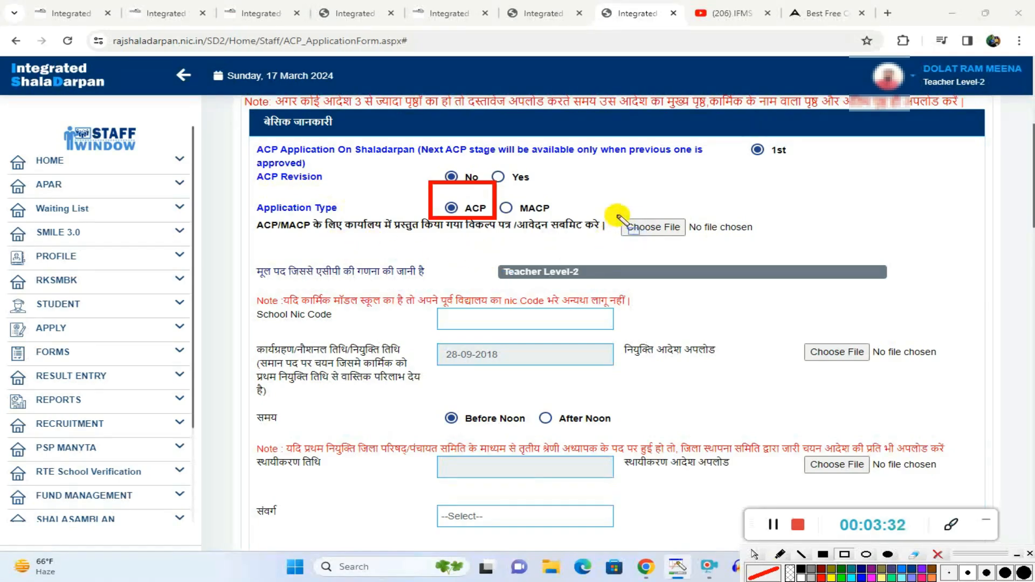
mouse_move(613, 213)
mouse_down()
mouse_move(639, 247)
mouse_move(722, 238)
mouse_move(699, 238)
mouse_up()
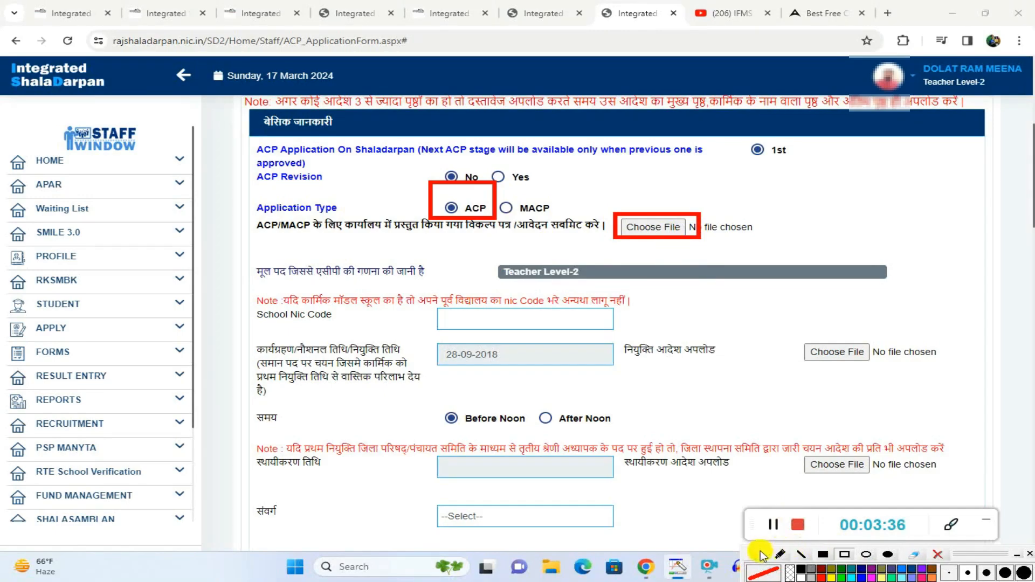
Step: Look through the PDF files in the Downloads subfolder for the ACP/MACP option form upload, then close the file chooser without selecting any
click(651, 227)
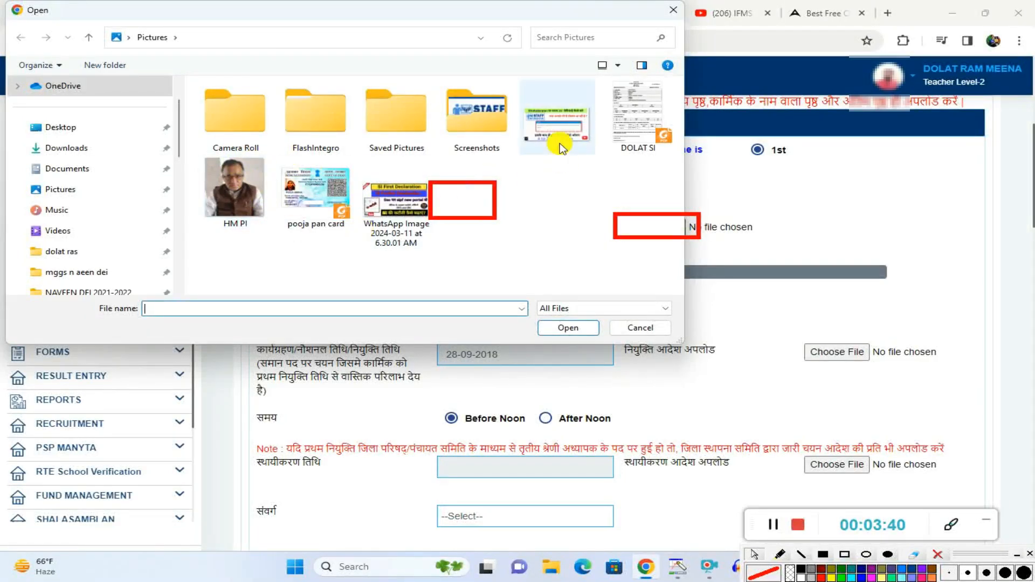
click(97, 148)
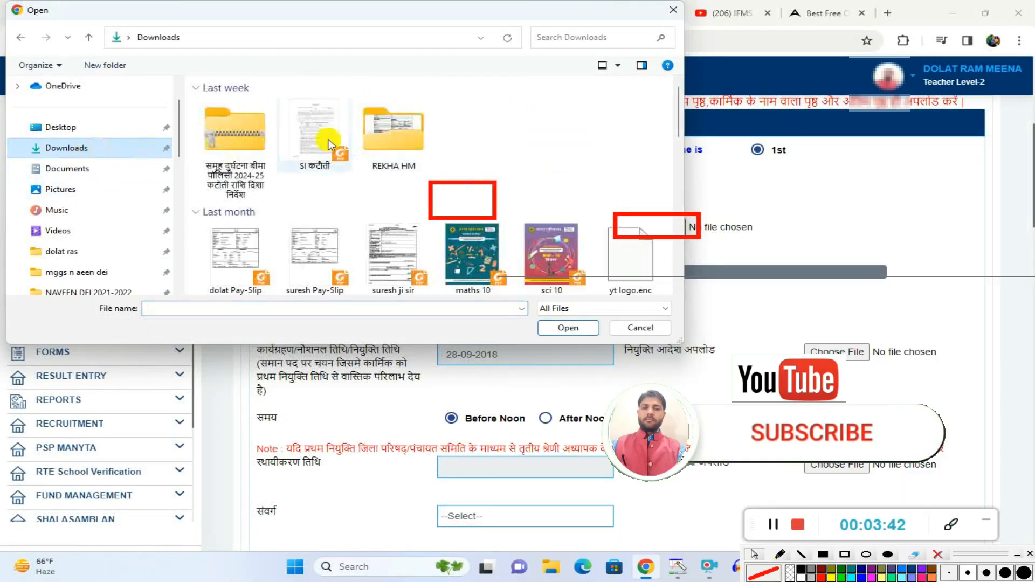
double_click(396, 132)
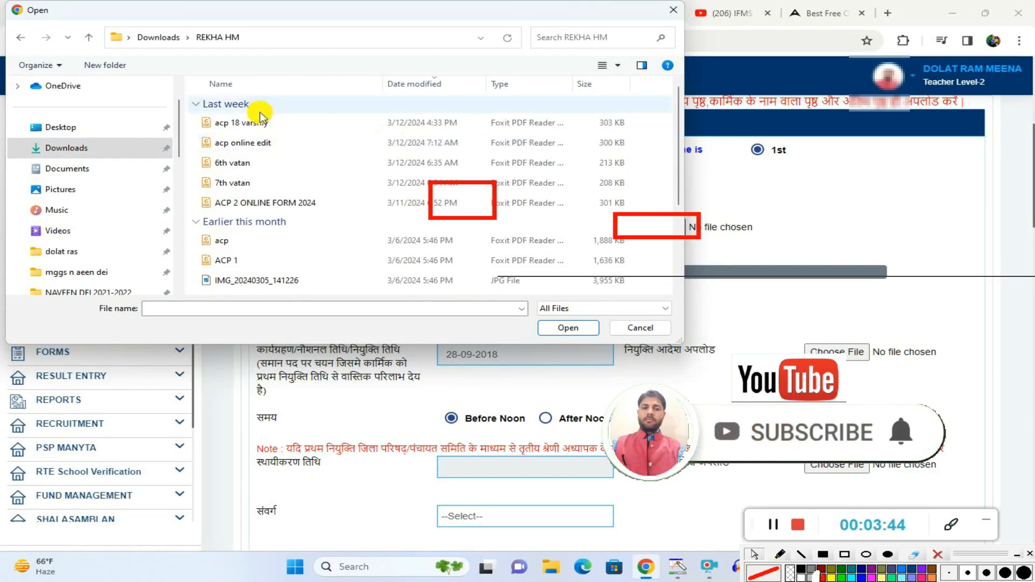
scroll(257, 145, down, 3)
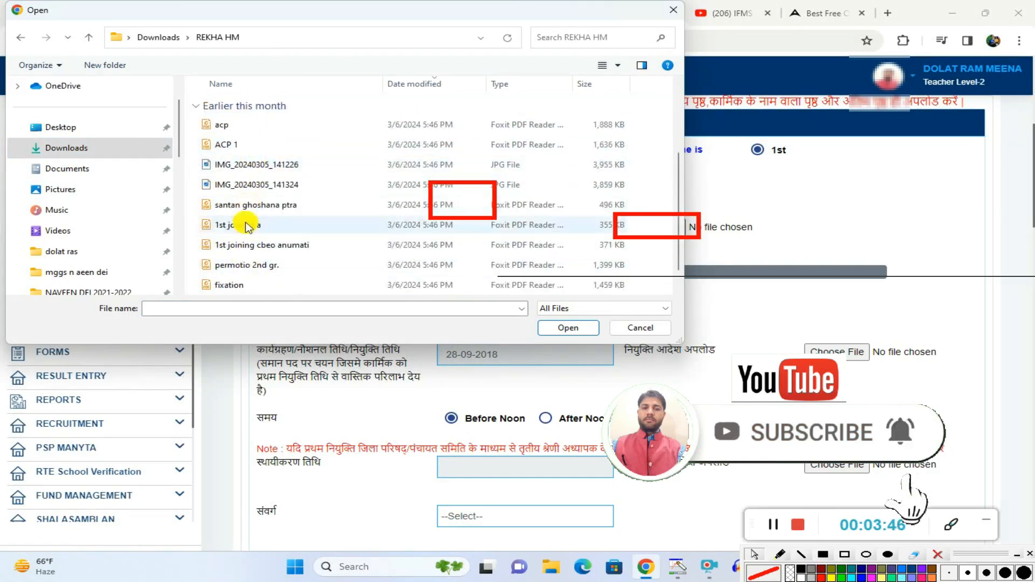
scroll(259, 240, up, 3)
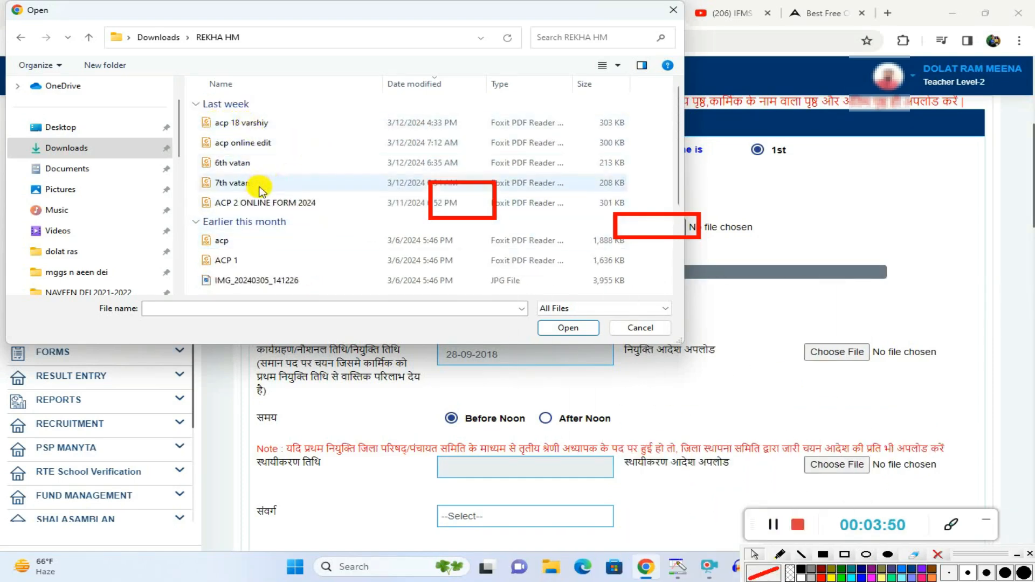
scroll(232, 215, down, 2)
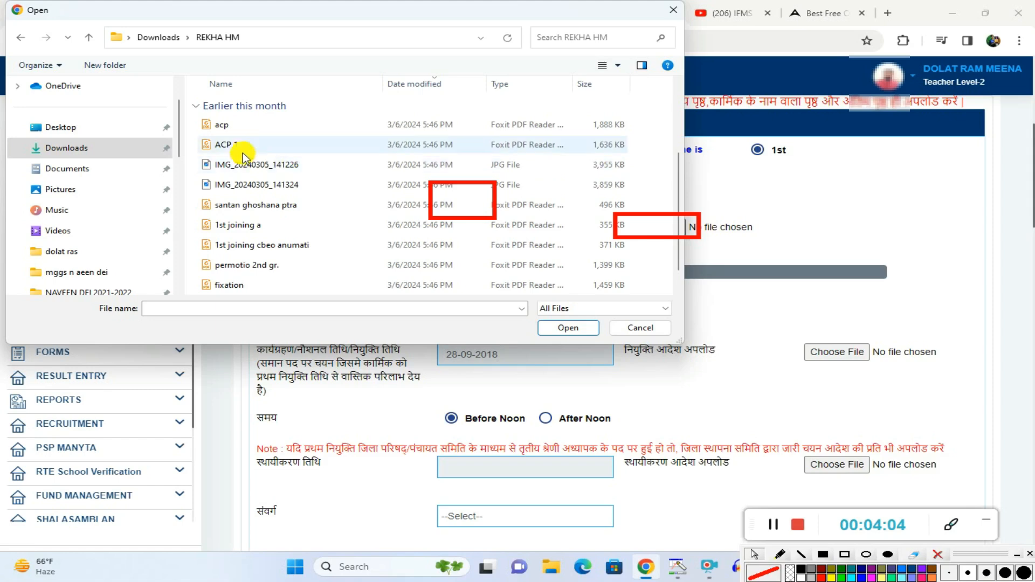
click(628, 328)
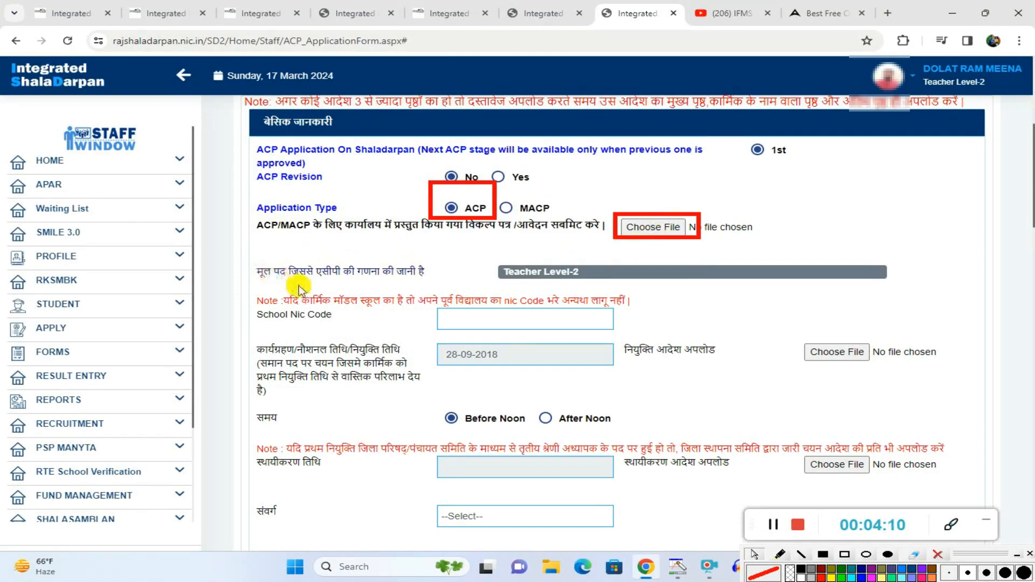
Step: Outline the Teacher Level-2 post, School Nic Code label, NIC code note, joining date and appointment order upload label with red rectangles
click(822, 576)
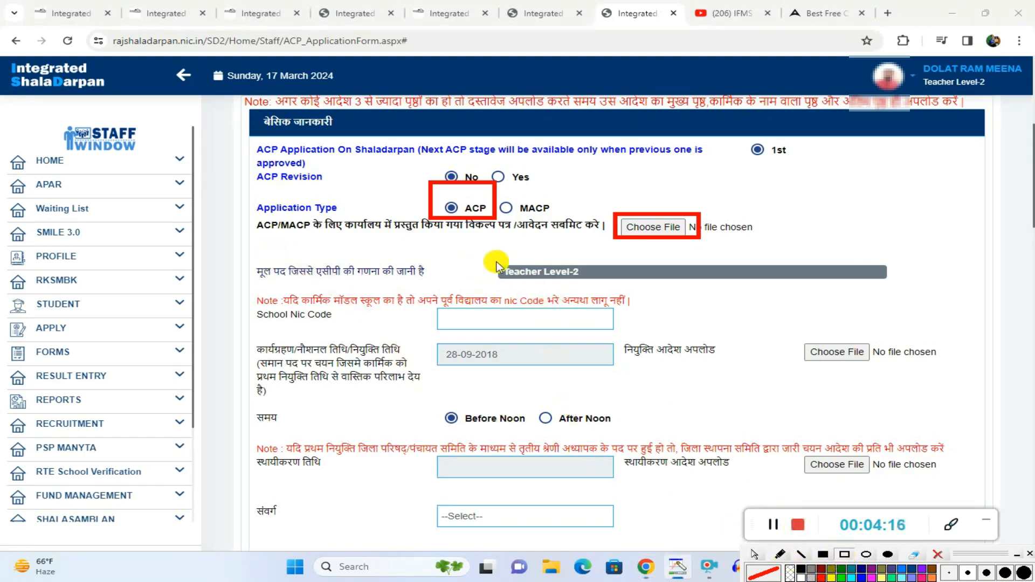
mouse_move(485, 255)
mouse_down()
mouse_move(526, 283)
mouse_move(598, 286)
mouse_up()
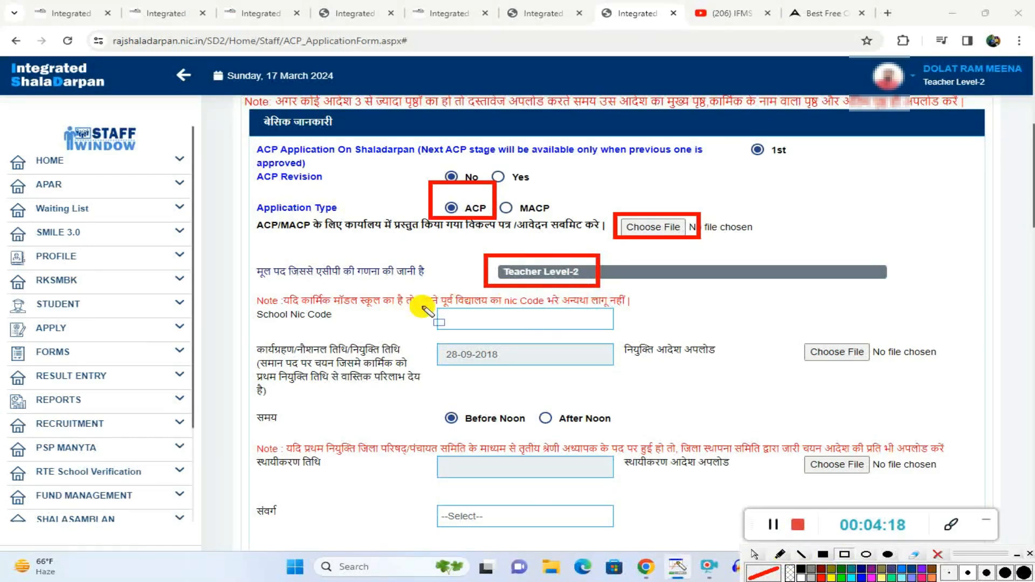
drag(256, 299, 334, 330)
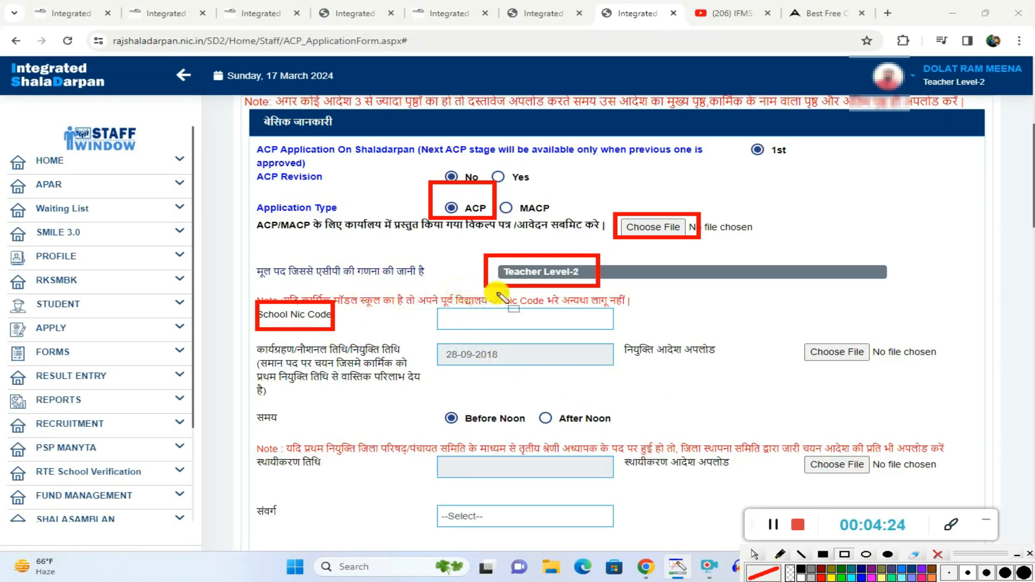
drag(502, 294, 635, 307)
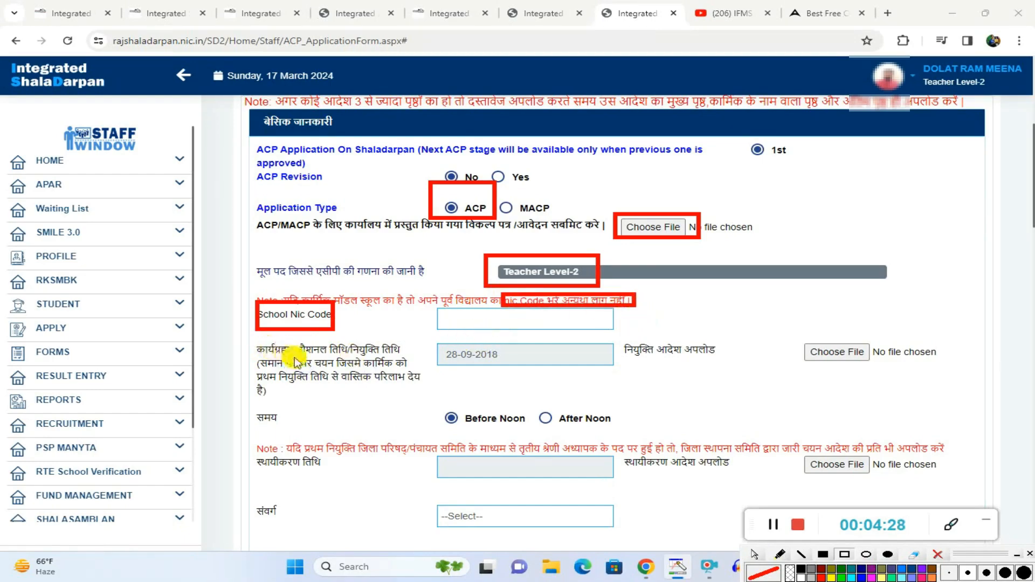
mouse_move(438, 340)
mouse_down()
mouse_move(497, 371)
mouse_move(516, 370)
mouse_up()
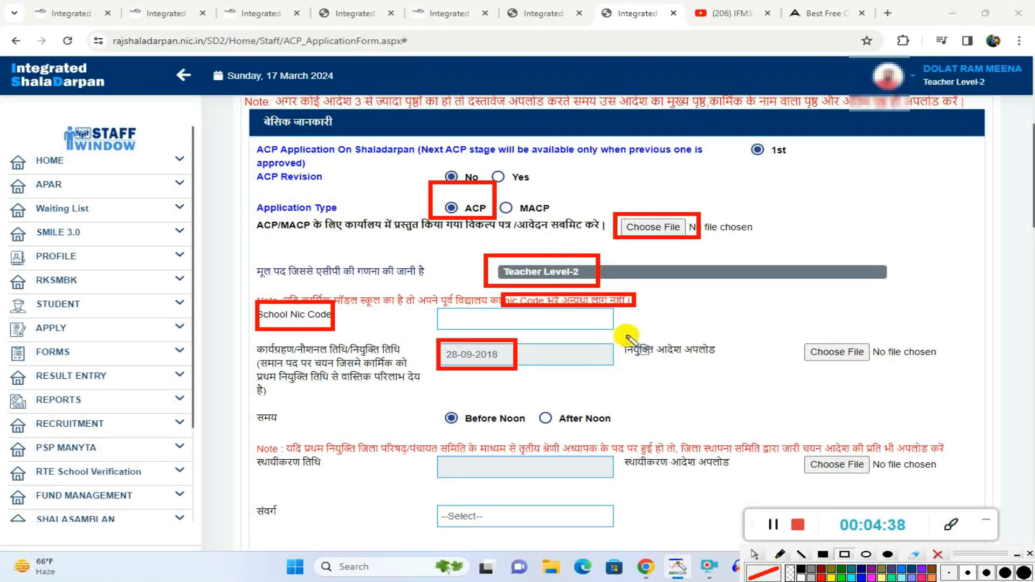
mouse_move(624, 334)
mouse_down()
mouse_move(645, 364)
mouse_move(729, 366)
mouse_up()
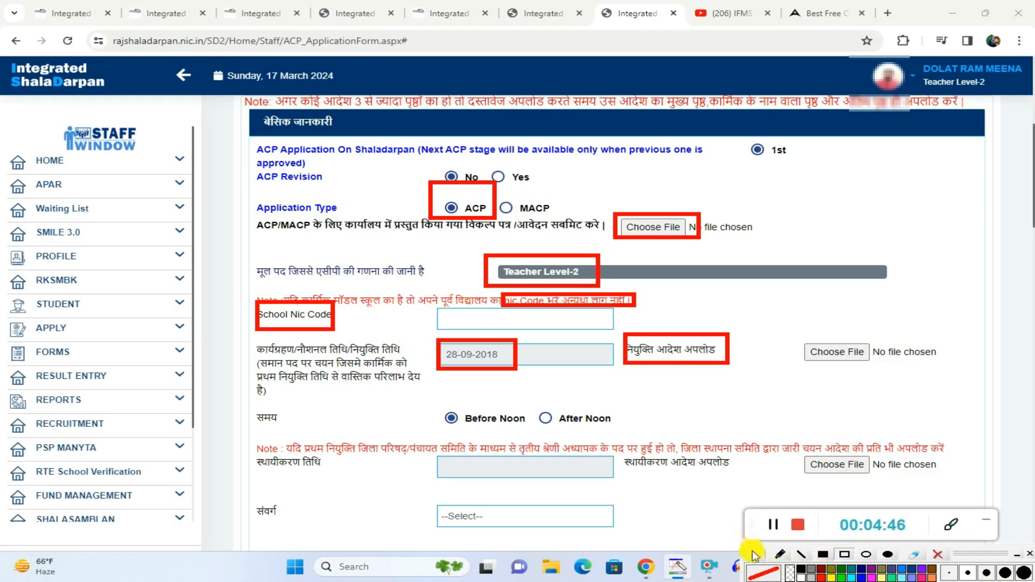
Step: Look through the Downloads subfolder for an appointment order file, then close the file chooser without selecting any
click(840, 352)
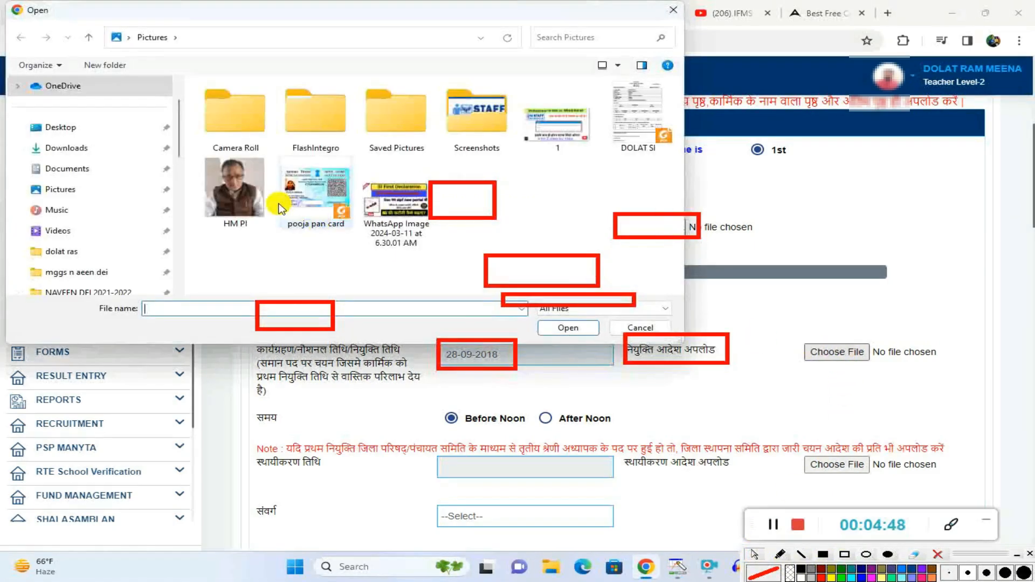
click(81, 149)
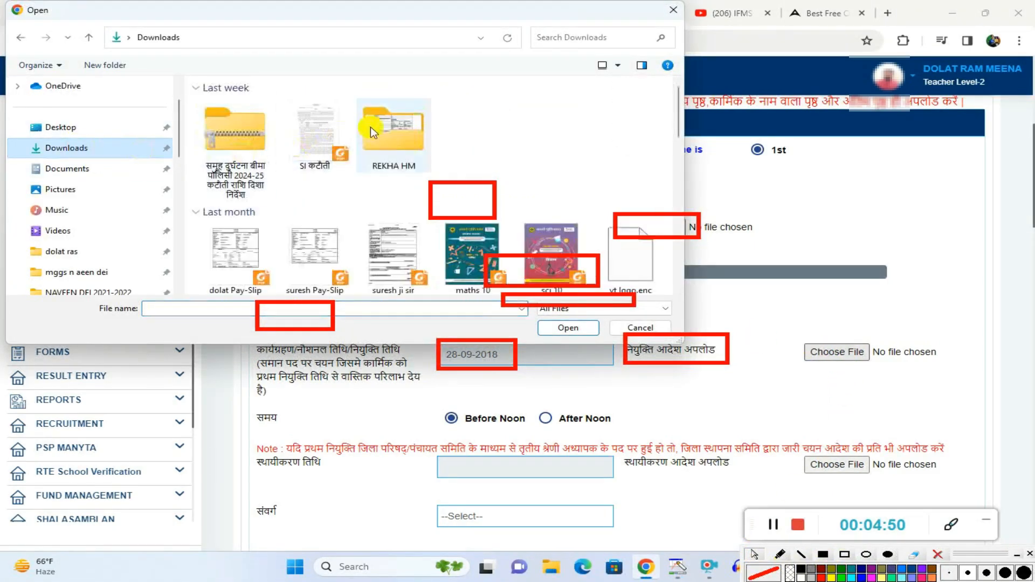
double_click(380, 124)
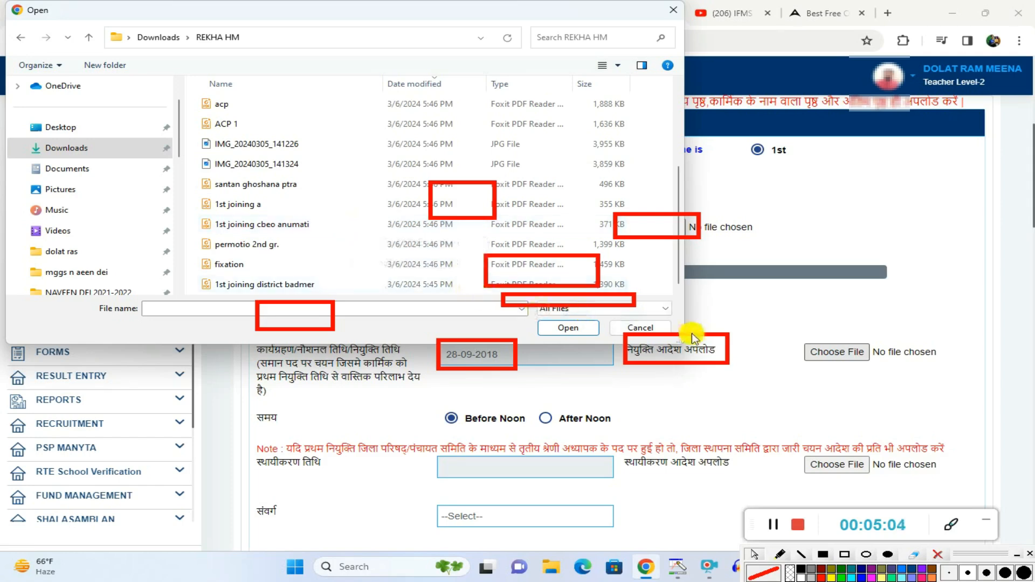
click(650, 326)
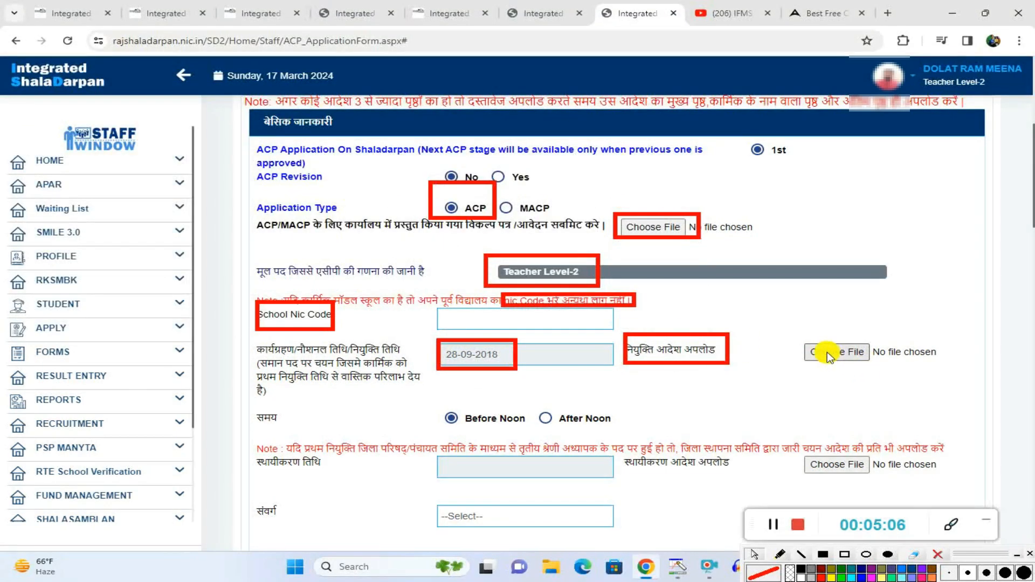
Step: Outline the Before Noon and After Noon options in red, and show the confirmation date calendar without picking a date
click(844, 553)
mouse_move(431, 405)
mouse_down()
mouse_move(477, 431)
mouse_move(615, 436)
mouse_up()
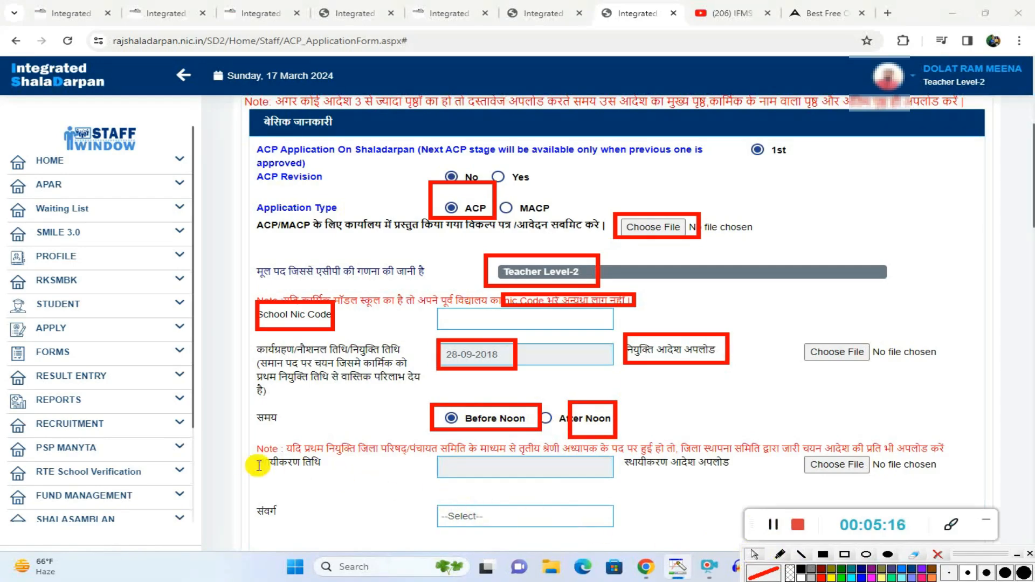
click(474, 464)
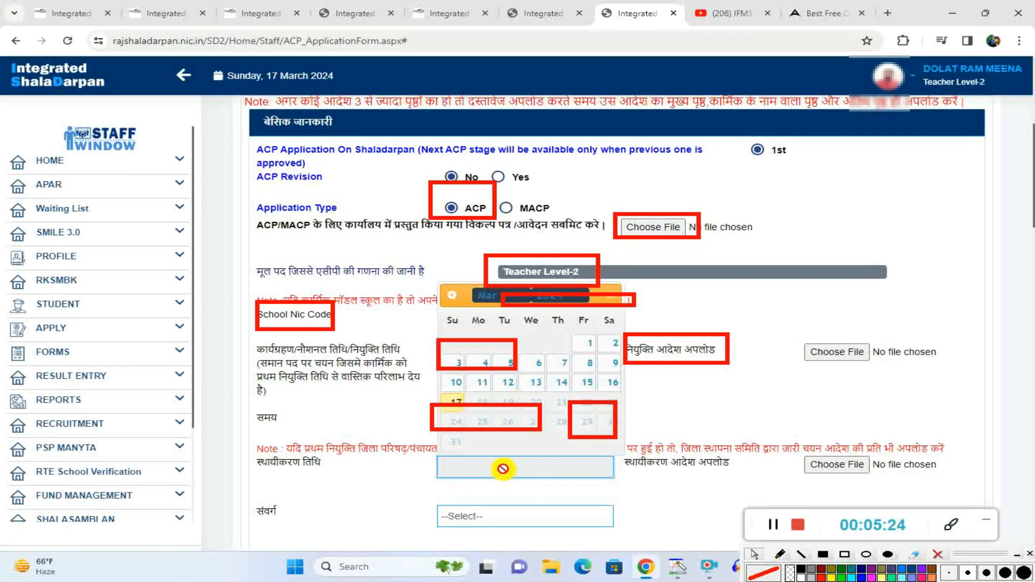
click(415, 493)
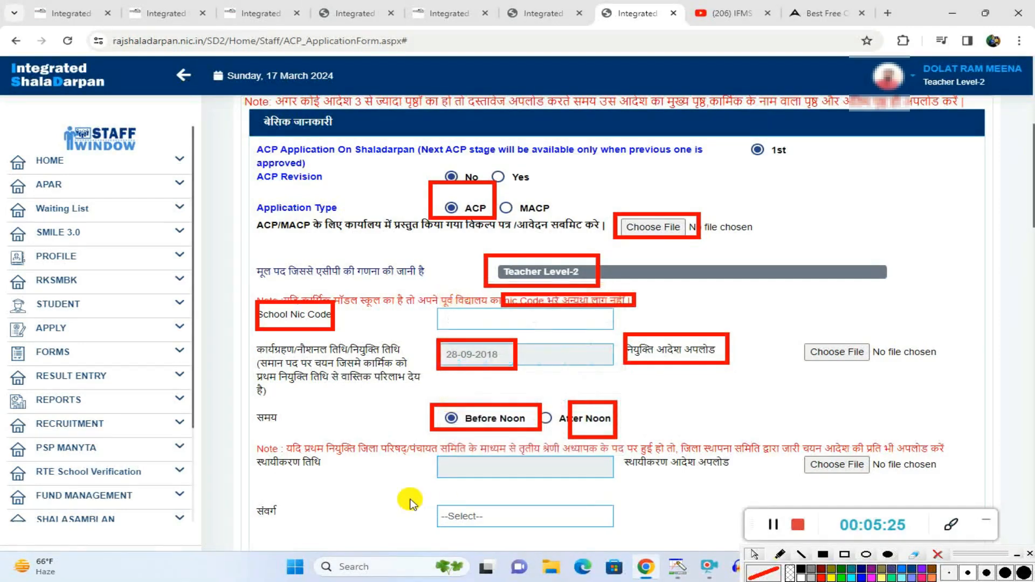
Step: Look through the Downloads subfolder for a confirmation order (स्थायीकरण आदेश) file, then close the file chooser without selecting any
click(827, 467)
click(54, 147)
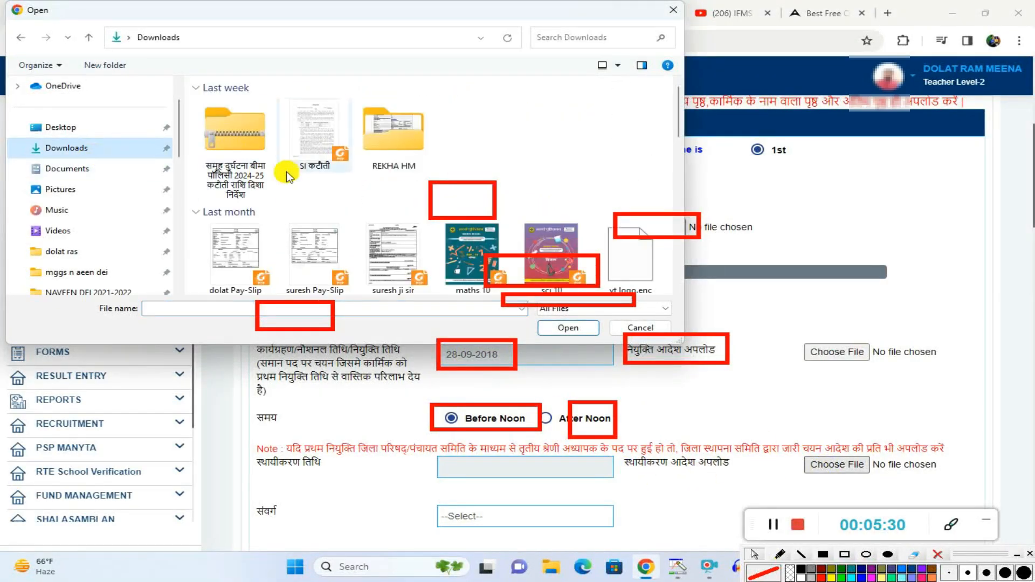
double_click(402, 143)
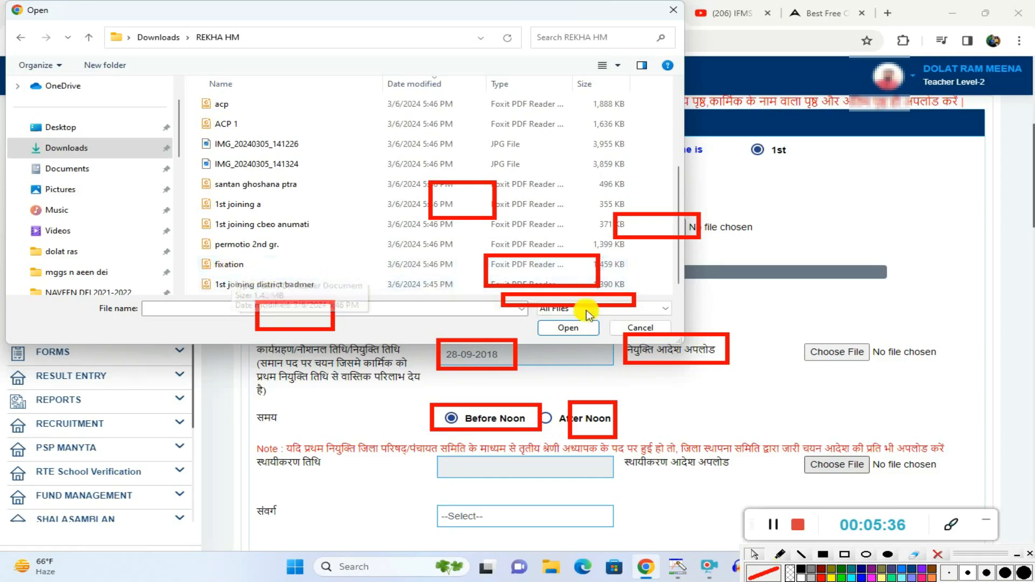
click(639, 330)
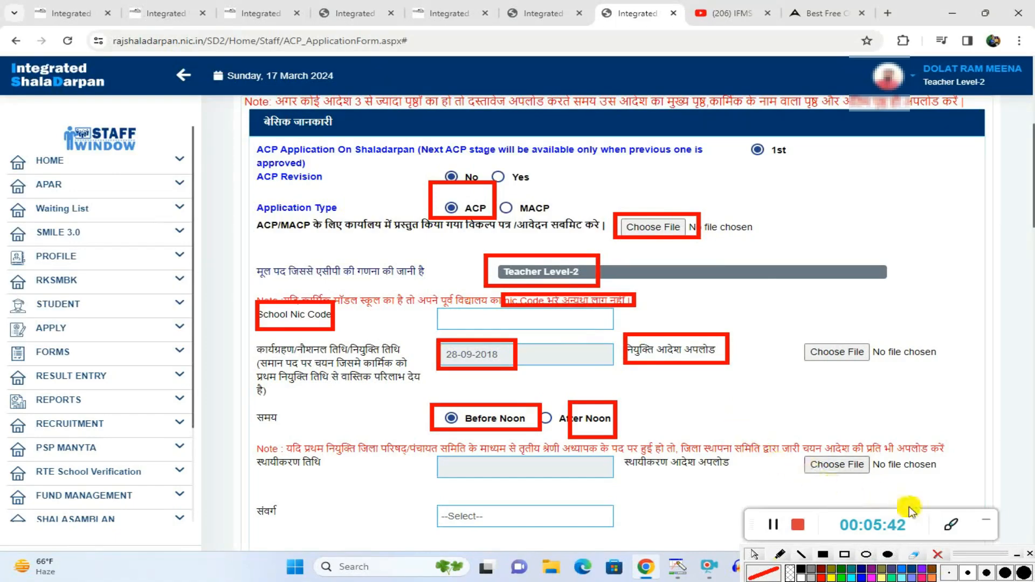
Step: Clear all red rectangles and set the cadre (संवर्ग) to अधीनस्थ सेवा
click(932, 556)
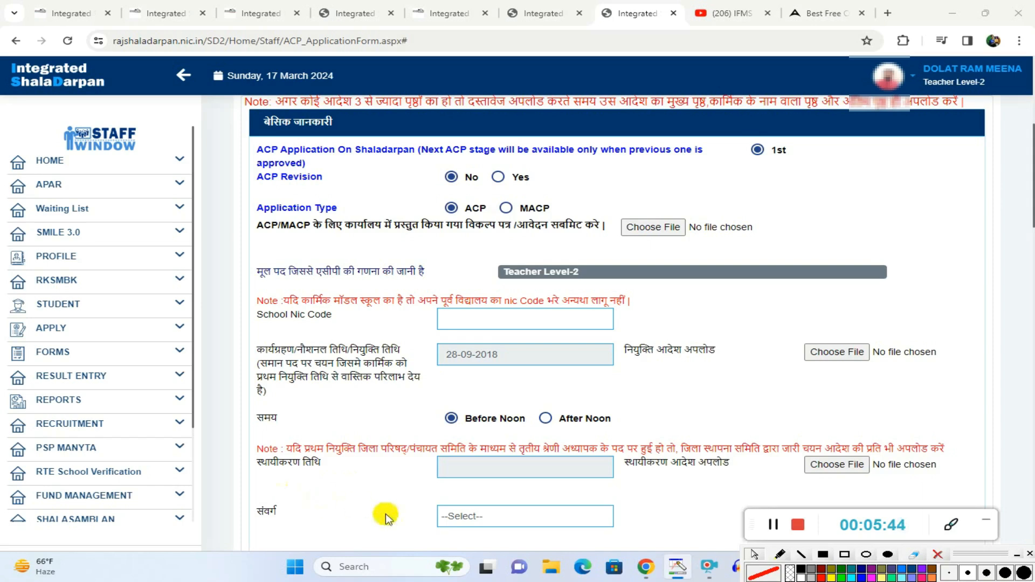
click(547, 522)
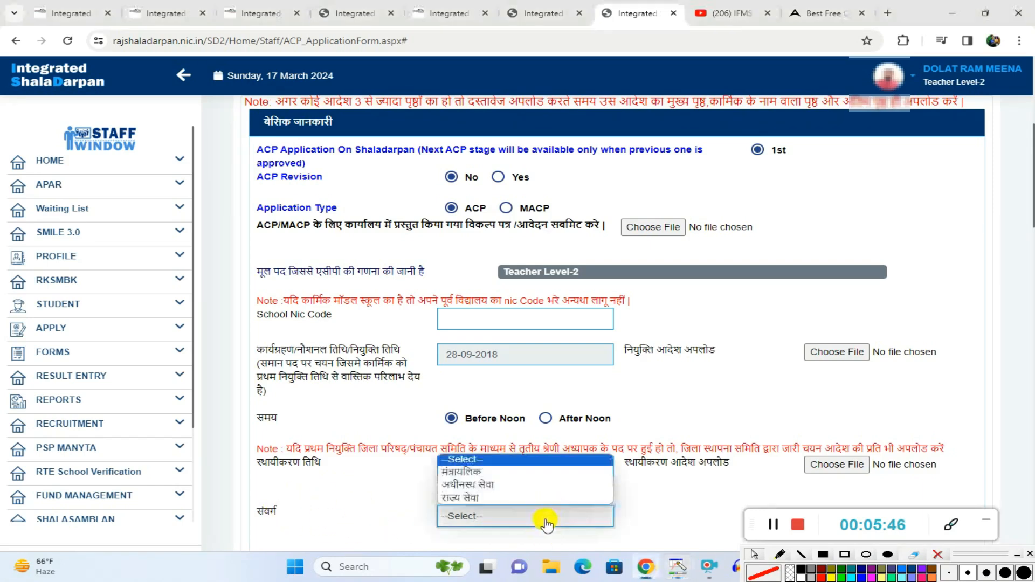
click(479, 485)
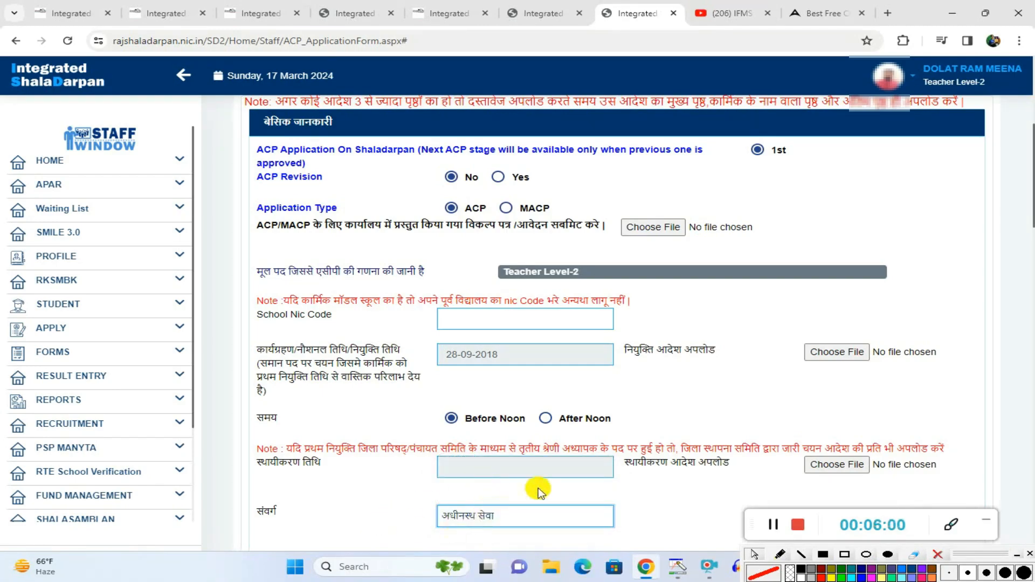
Step: Outline the educational qualification rows and their subject columns with two red rectangles
scroll(558, 484, down, 3)
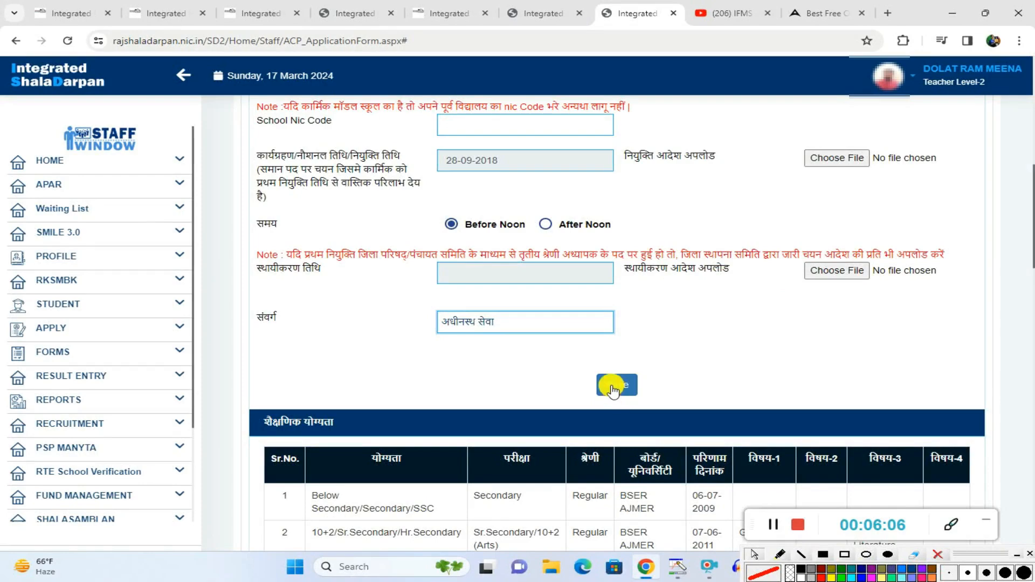
scroll(613, 389, down, 4)
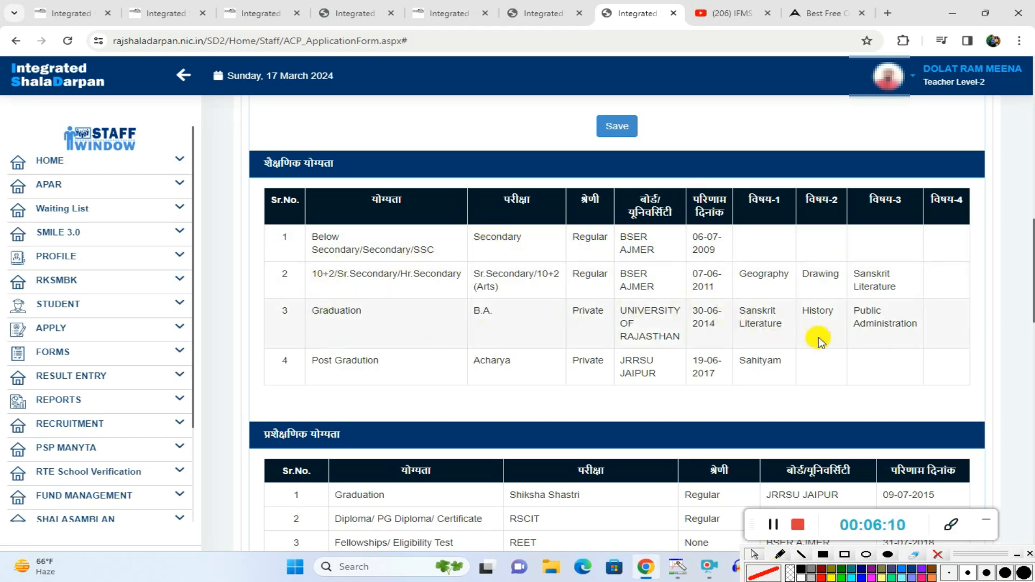
click(824, 575)
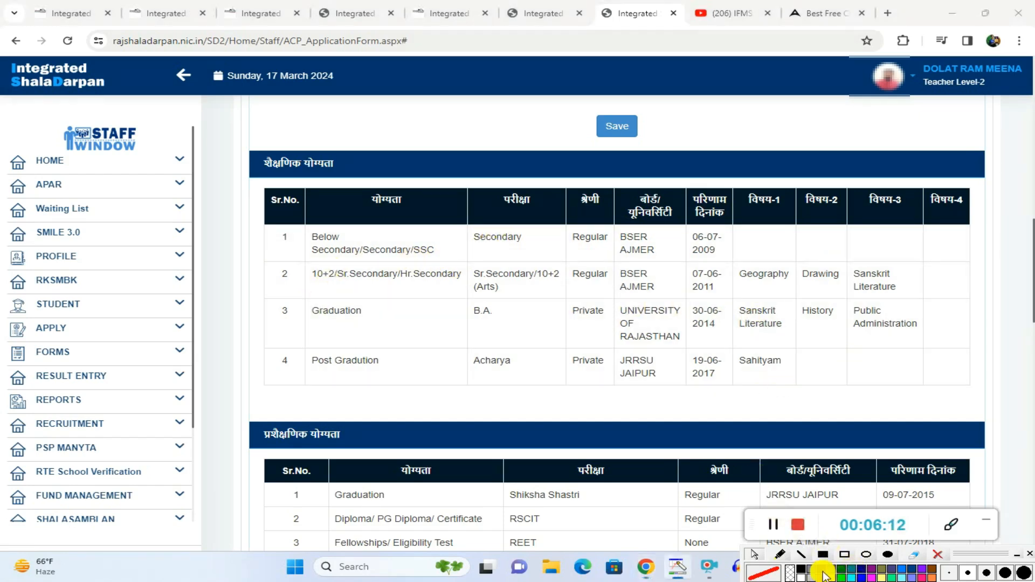
click(844, 557)
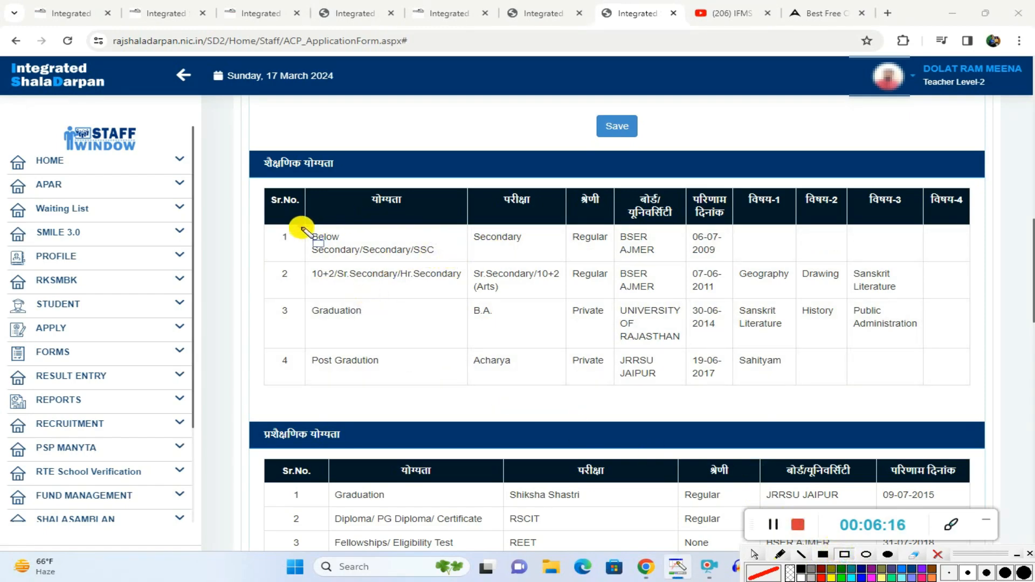
mouse_move(299, 223)
mouse_down()
mouse_move(347, 370)
mouse_move(677, 382)
mouse_up()
mouse_move(705, 377)
mouse_down()
mouse_move(923, 381)
mouse_move(942, 300)
mouse_move(931, 224)
mouse_up()
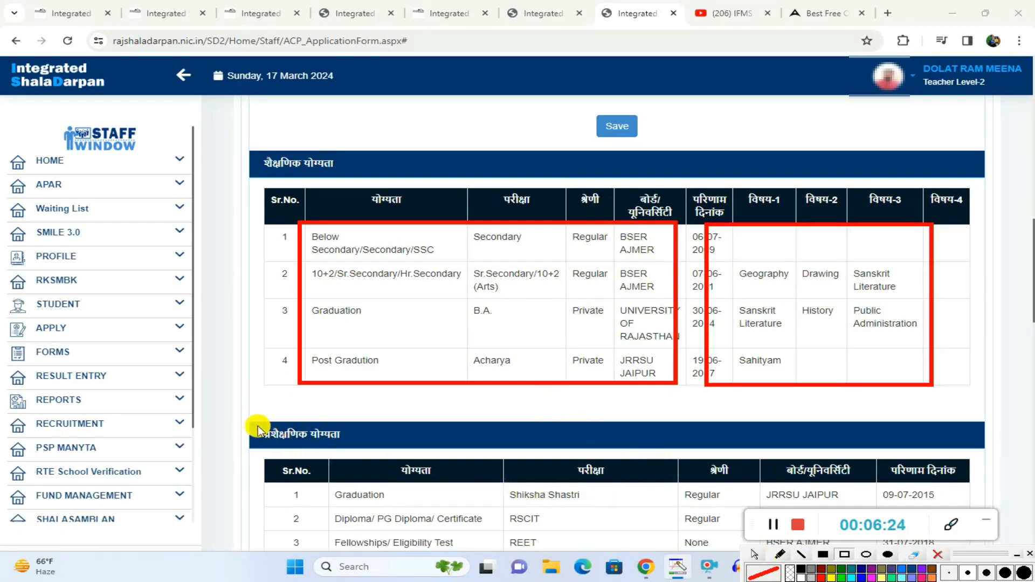
Step: Outline the training qualification (प्रशैक्षणिक योग्यता) heading and the first row's entries in red, then clear all the markings
mouse_move(246, 419)
mouse_down()
mouse_move(281, 455)
mouse_move(348, 453)
mouse_up()
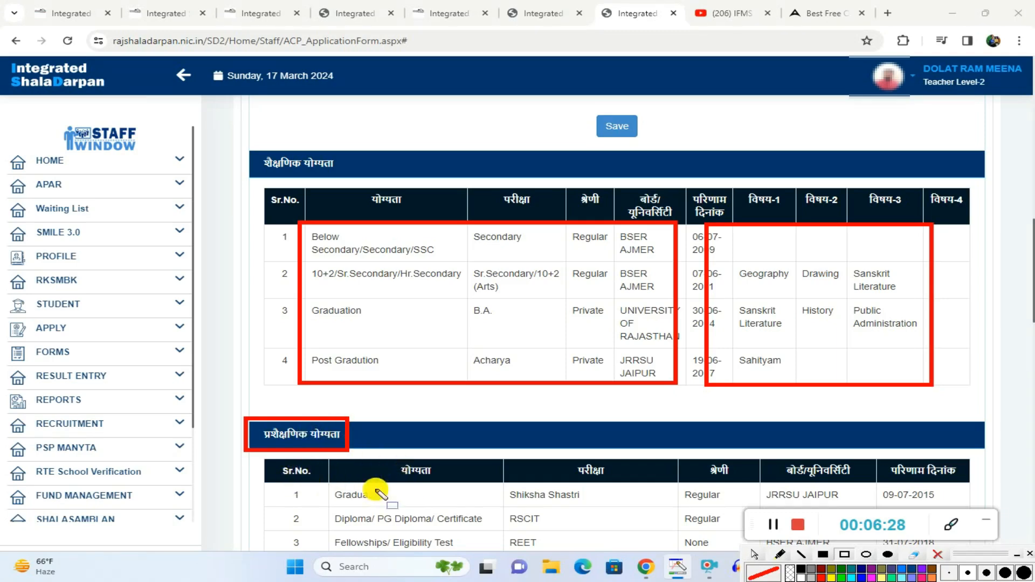
drag(337, 473, 410, 504)
mouse_move(482, 482)
mouse_down()
mouse_move(503, 496)
mouse_move(631, 508)
mouse_move(955, 506)
mouse_up()
click(703, 457)
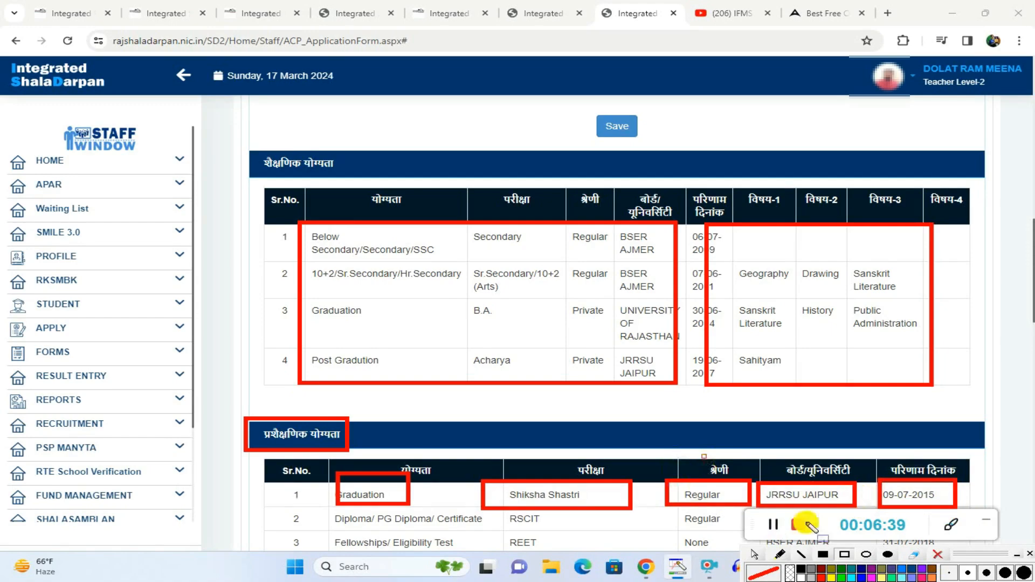
click(940, 556)
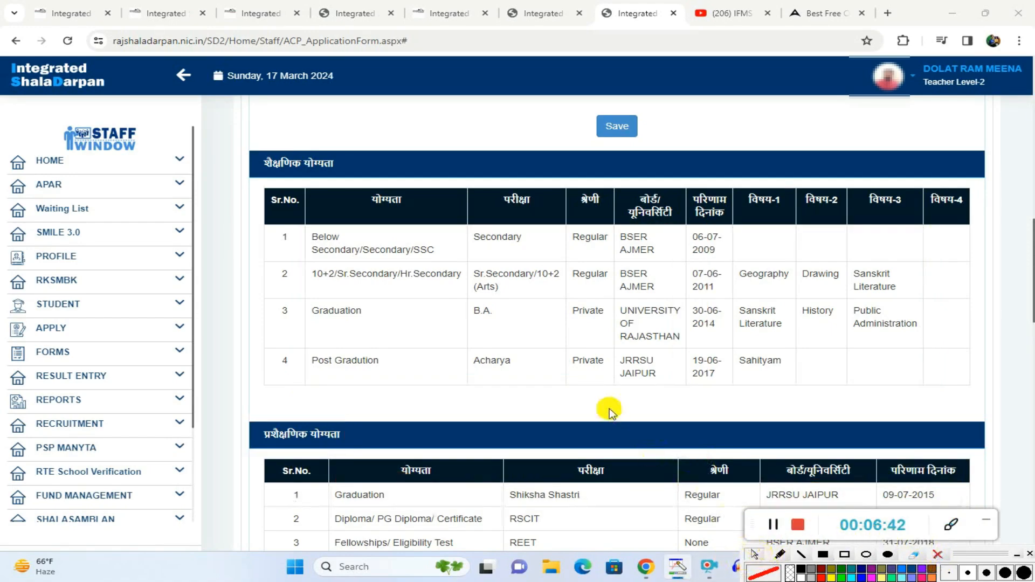
Step: Outline the heading of the promotions during service section (सेवा काल में हुई पदोन्नतियों का विवरण) with a red rectangle
scroll(611, 411, down, 5)
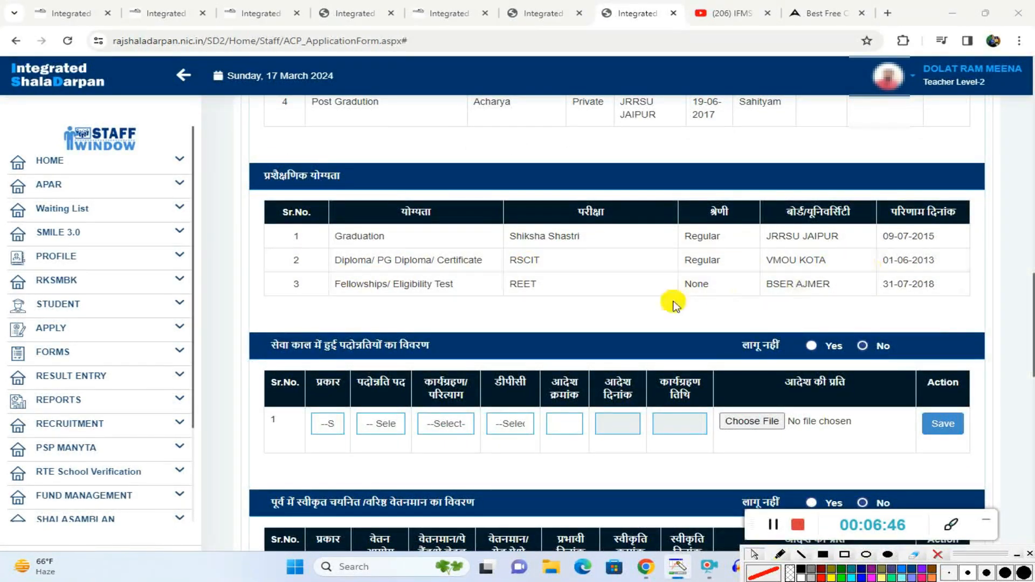
scroll(601, 331, down, 1)
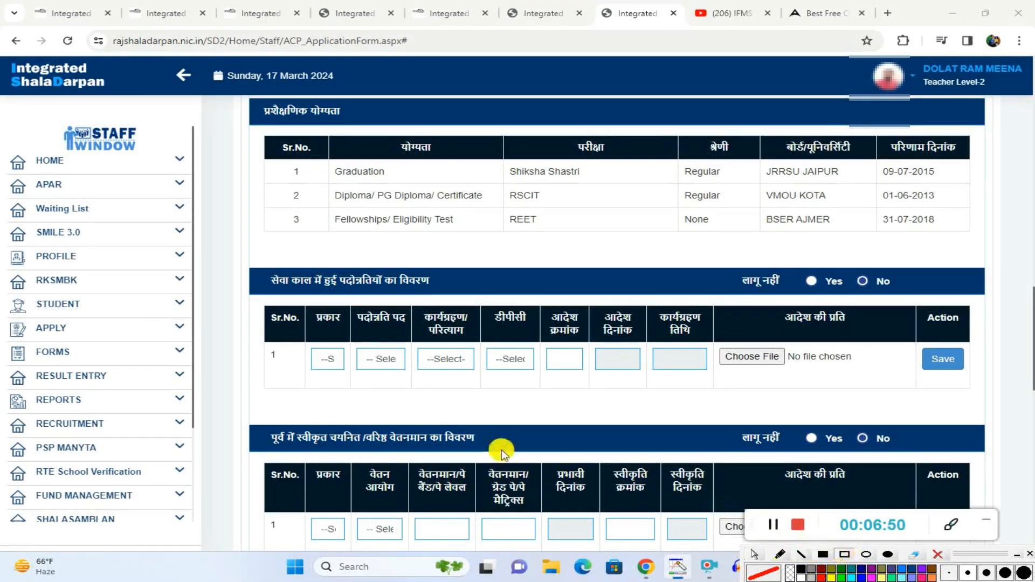
mouse_move(254, 263)
mouse_down()
mouse_move(301, 296)
mouse_move(447, 292)
mouse_up()
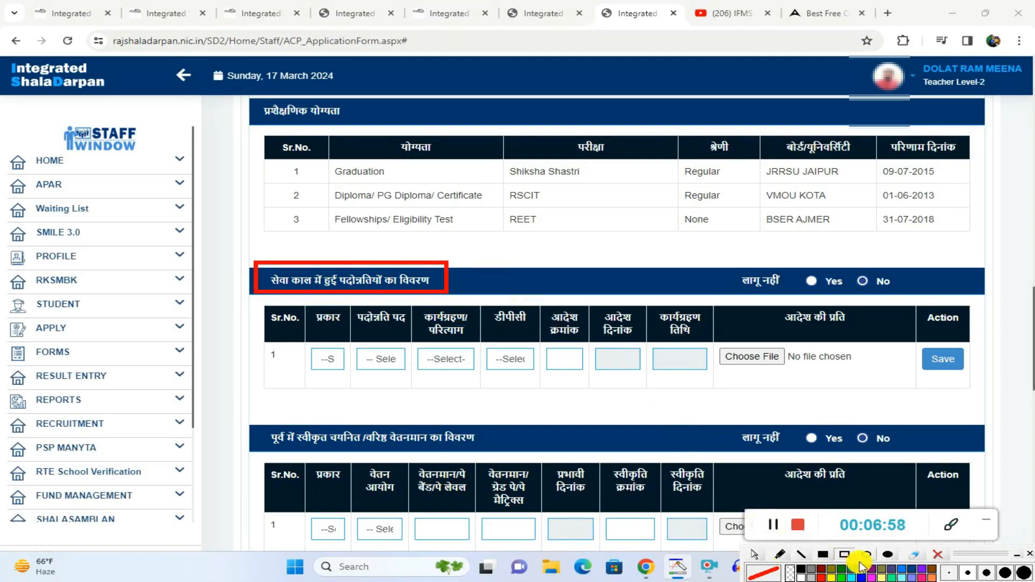
click(756, 554)
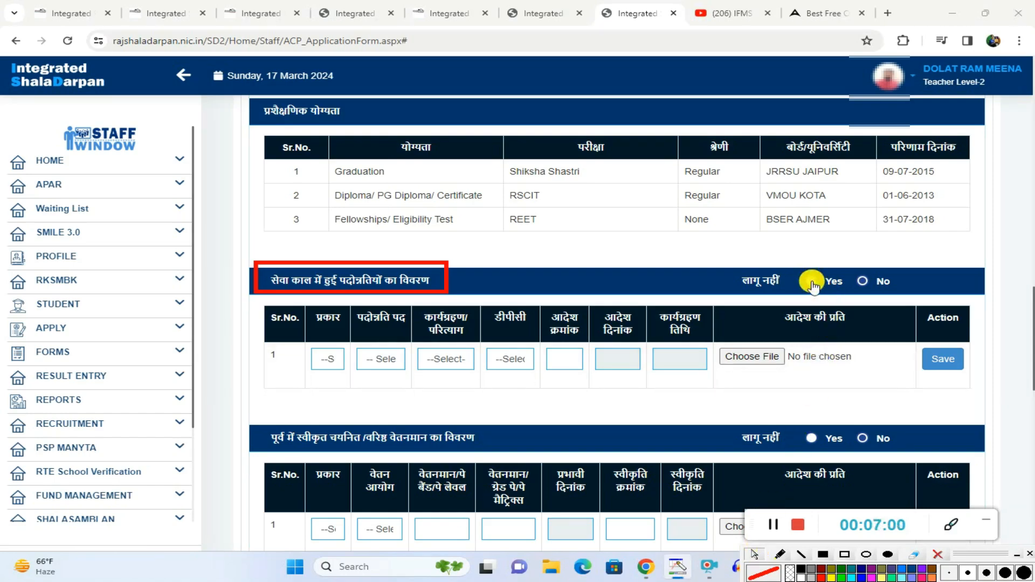
Step: Try marking the promotions during service section as not applicable by setting लागू नहीं to Yes
click(811, 282)
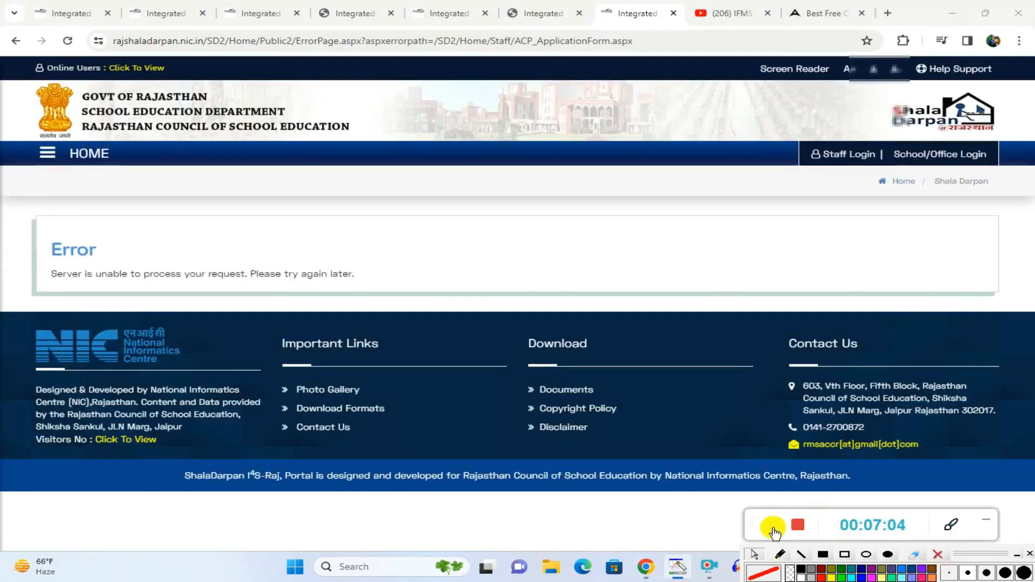
click(773, 528)
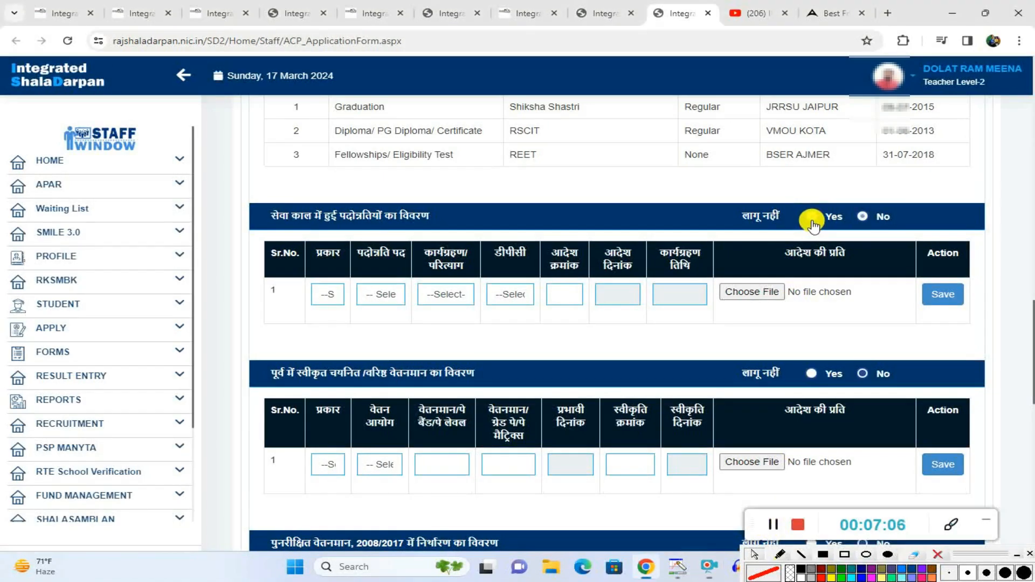
click(811, 218)
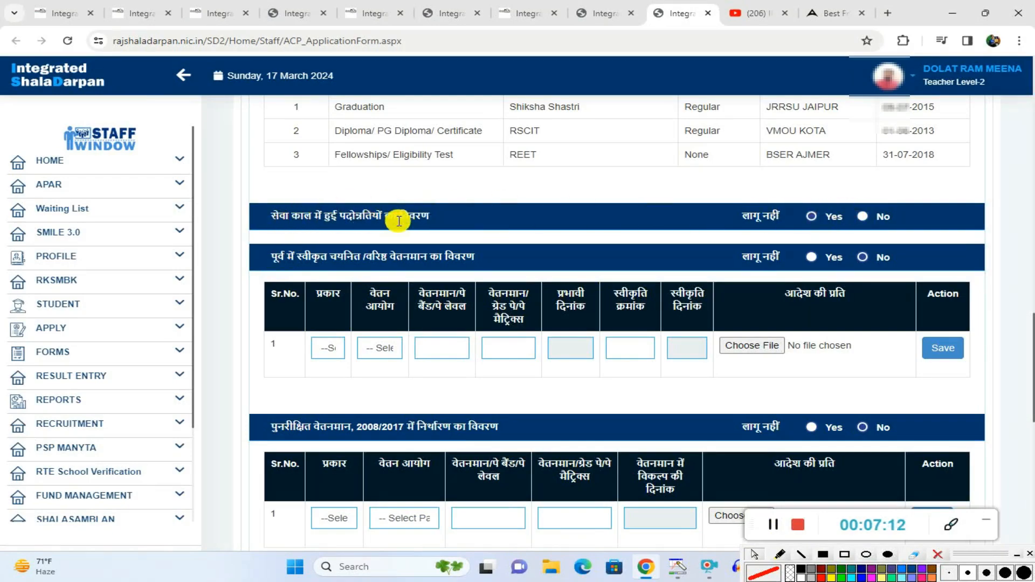
Step: Set लागू नहीं to No for promotions and fill the row with type First, post Senior Teacher and कार्यग्रहण
click(862, 218)
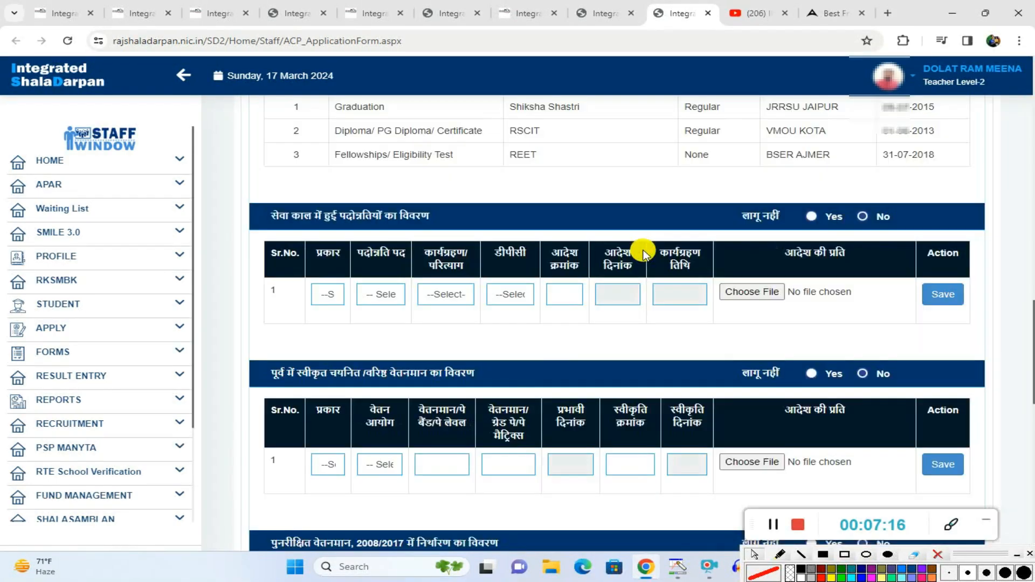
click(327, 296)
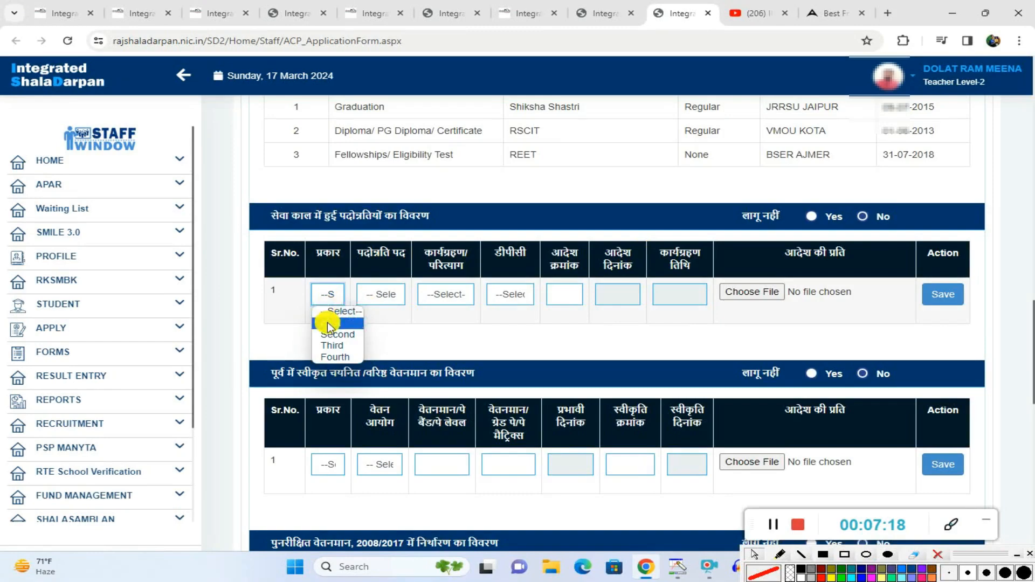
click(327, 323)
click(380, 294)
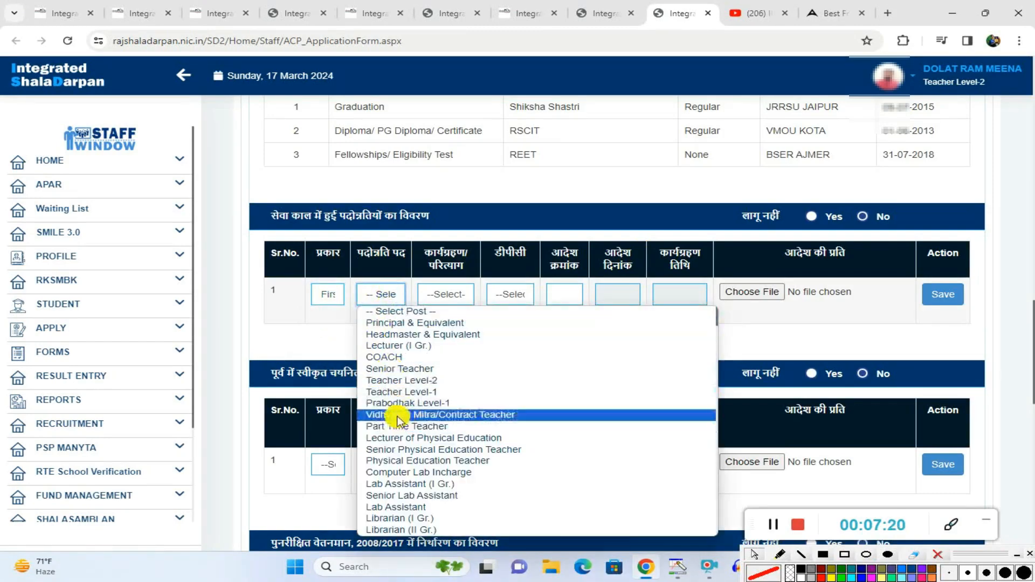
click(399, 369)
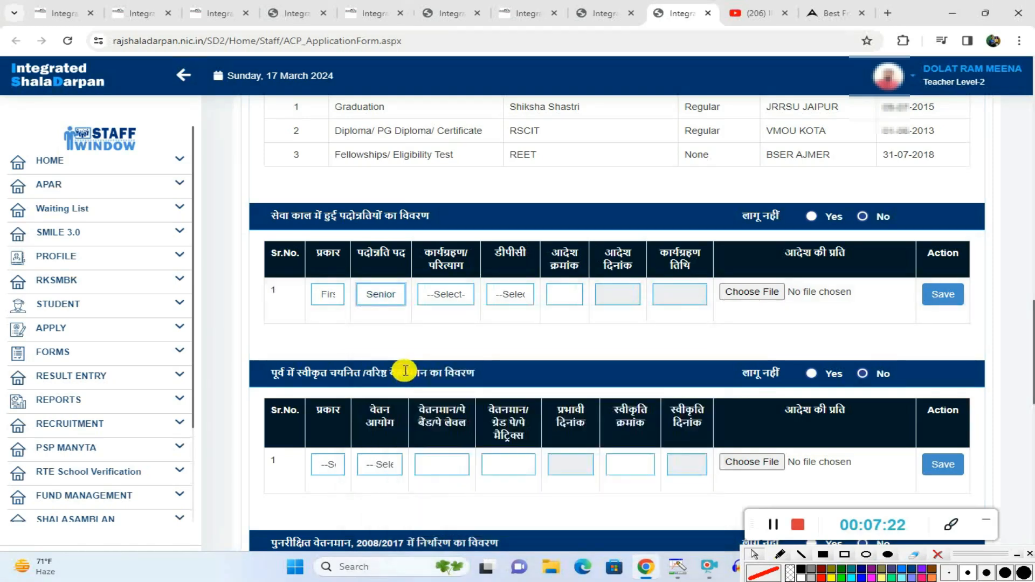
click(437, 298)
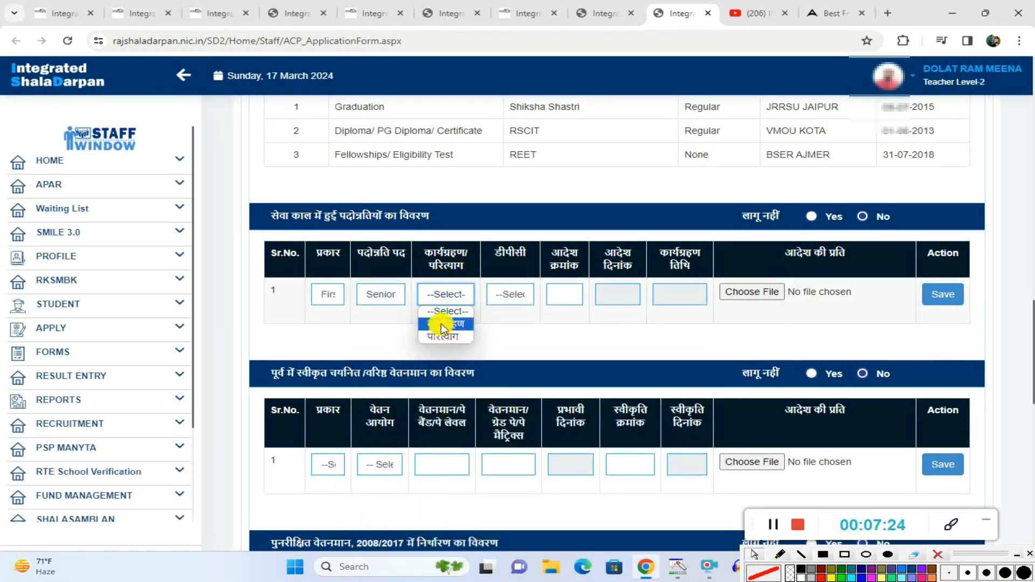
click(441, 323)
Step: Show the DPC (डीपीसी) year options for the promotion row without choosing a year
click(504, 295)
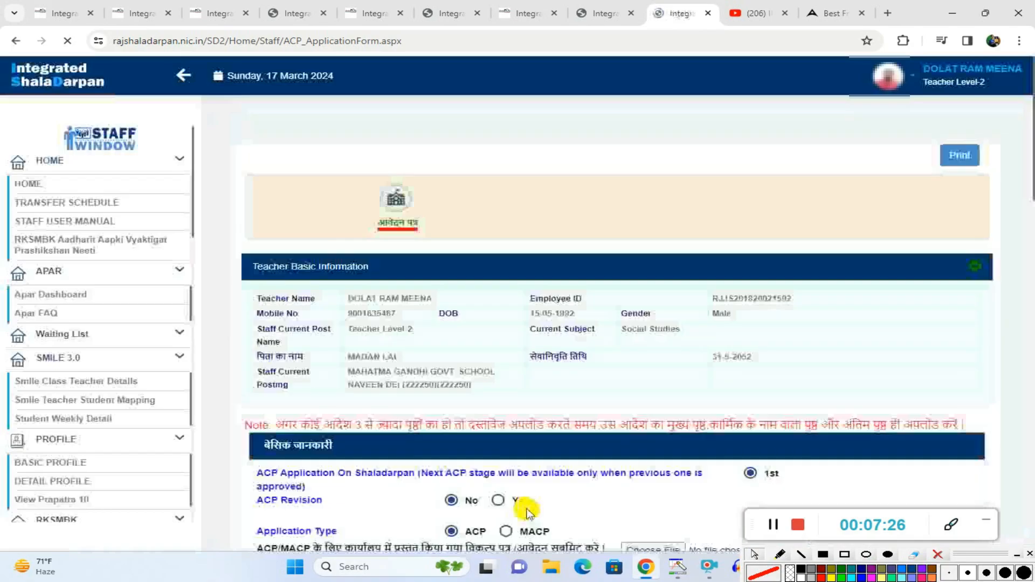
scroll(535, 345, down, 15)
scroll(538, 347, down, 7)
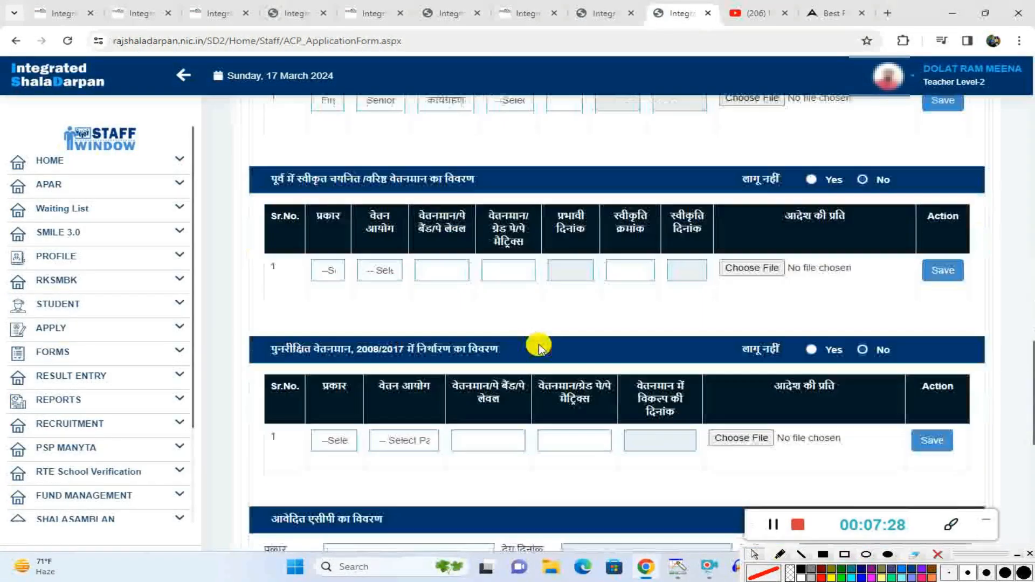
scroll(508, 321, up, 2)
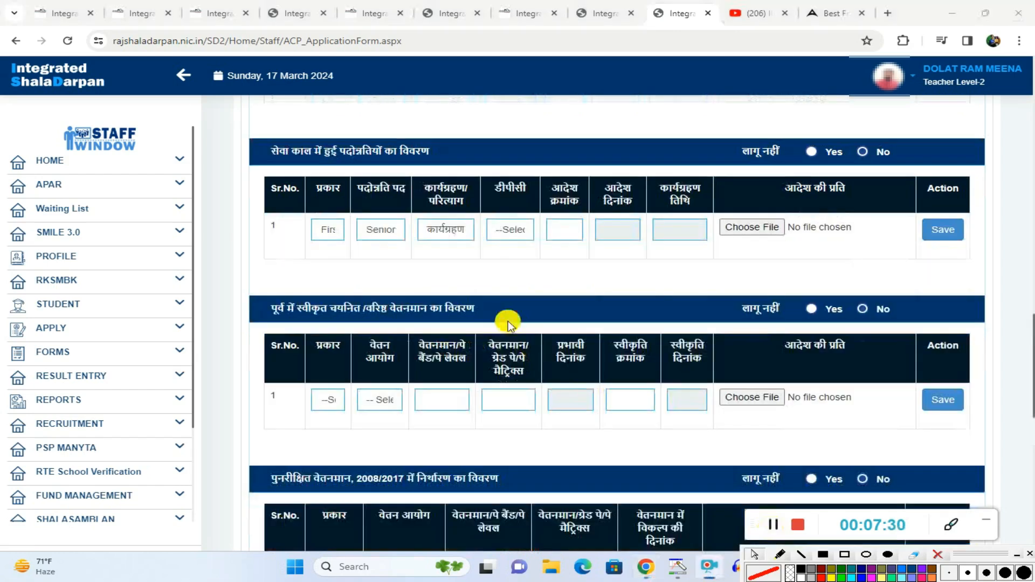
click(511, 229)
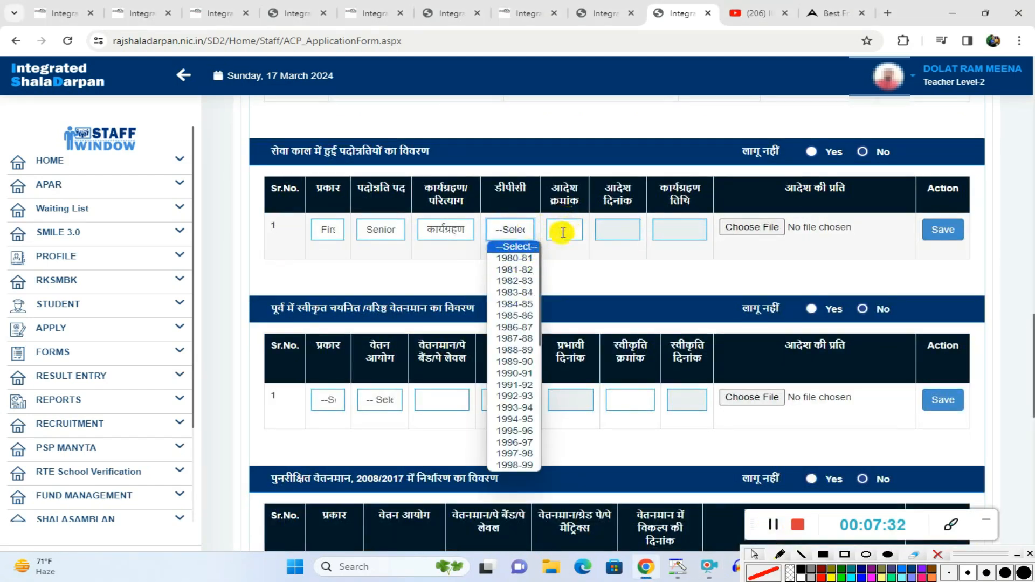
Step: Look through the Downloads subfolder for a promotion order file, then close the file chooser without selecting any
click(766, 228)
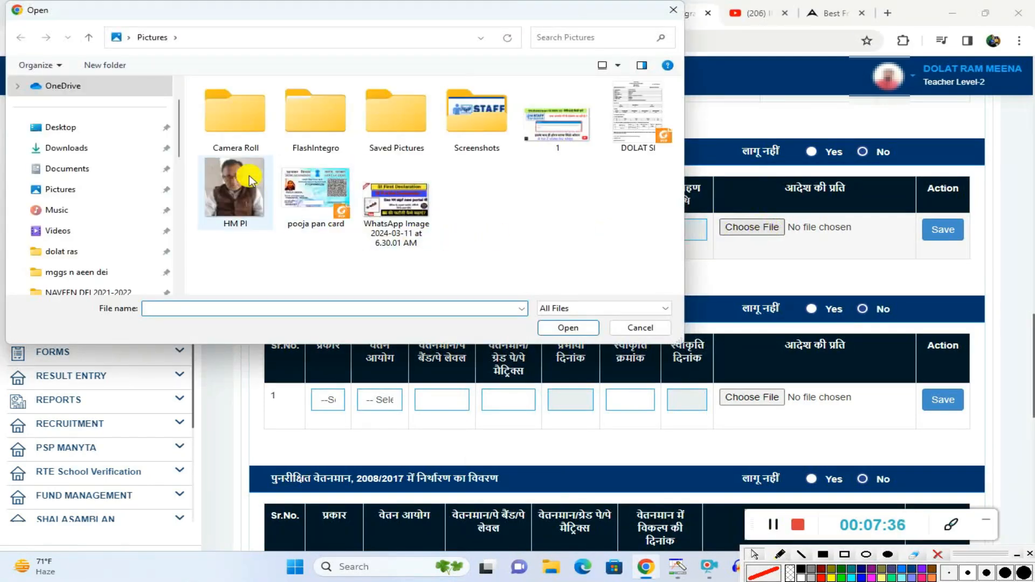
click(81, 147)
double_click(399, 121)
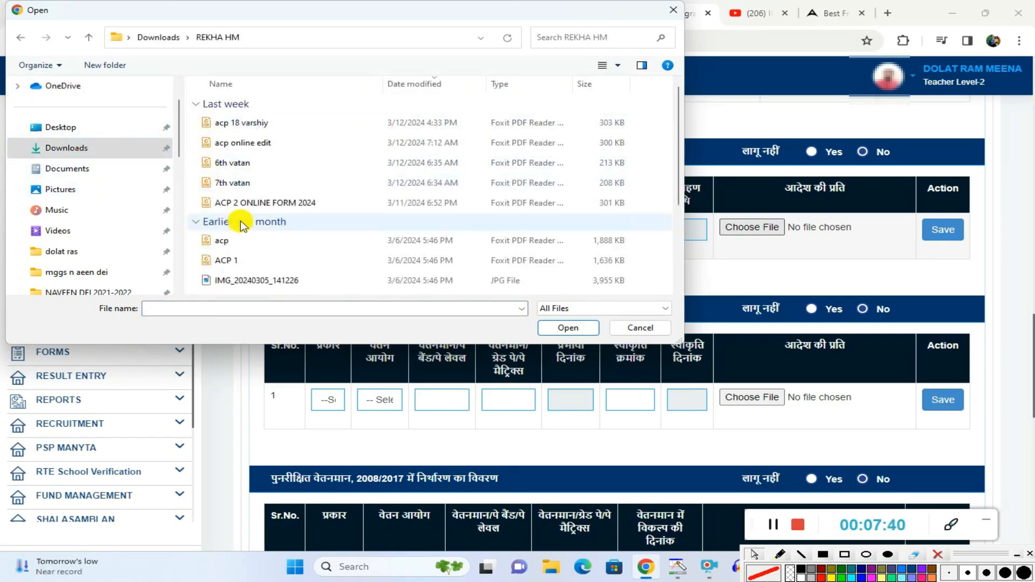
scroll(253, 231, down, 3)
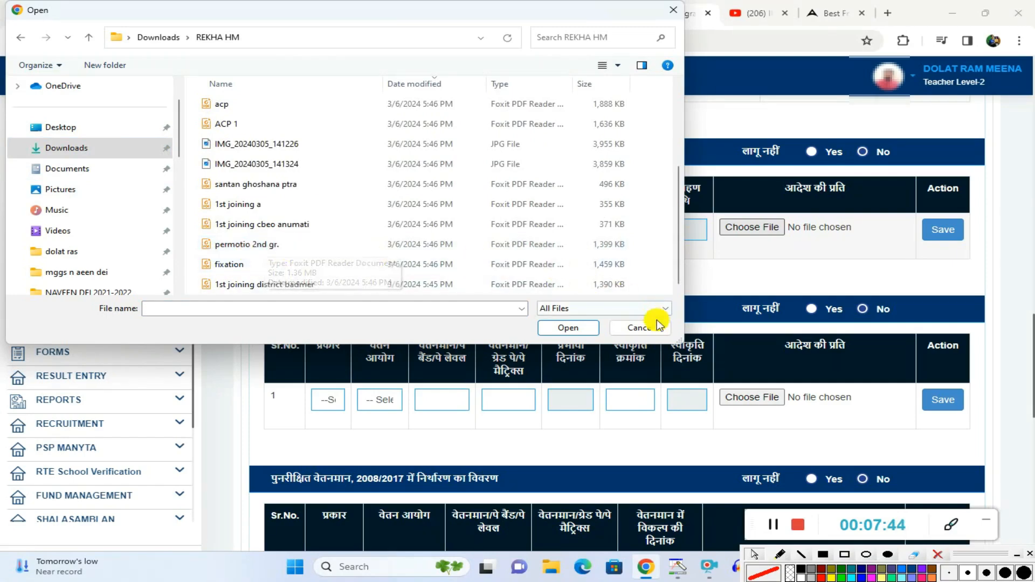
click(639, 329)
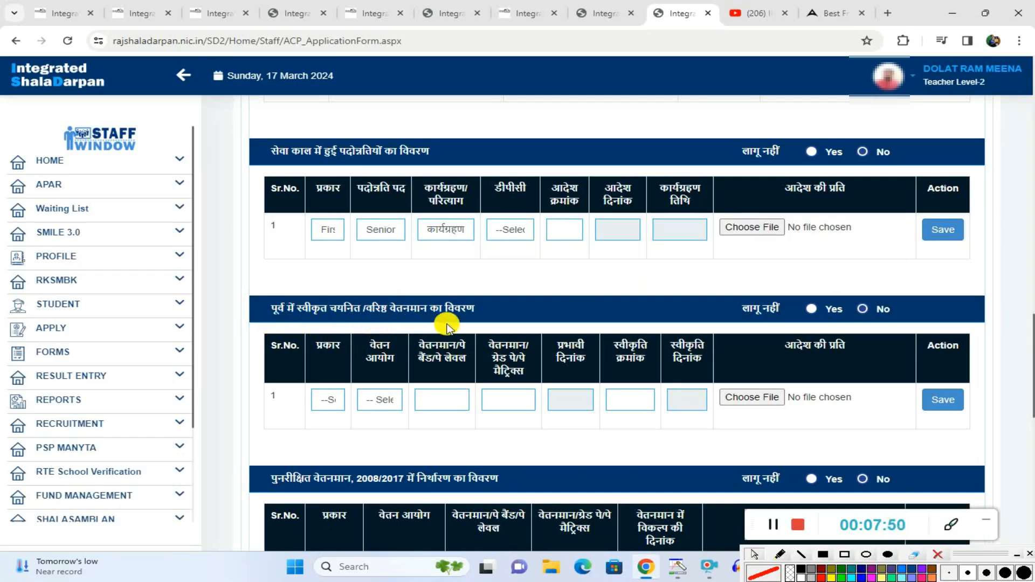
Step: Show the type (प्रकार) options for the previously sanctioned selection/senior pay scale row without choosing one
click(331, 402)
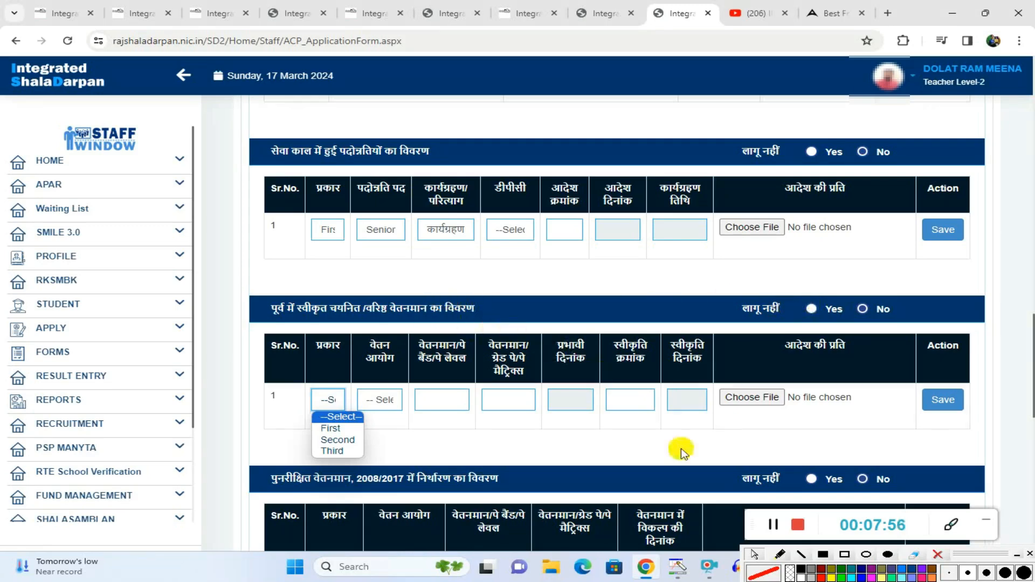
click(434, 436)
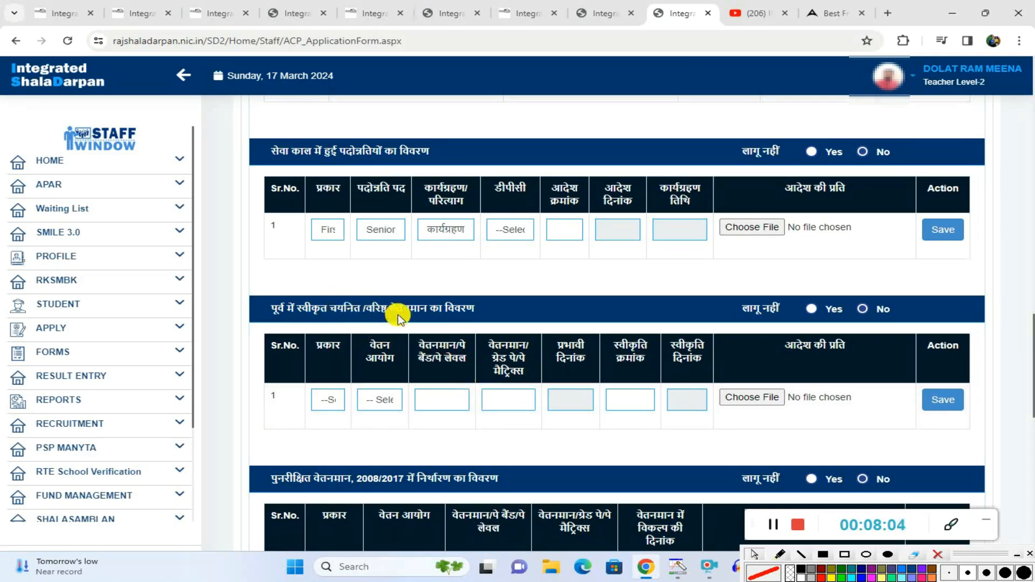
Step: Show the type (प्रकार) and pay commission (वेतन आयोग) options for the previously sanctioned pay scale row without choosing any
click(329, 400)
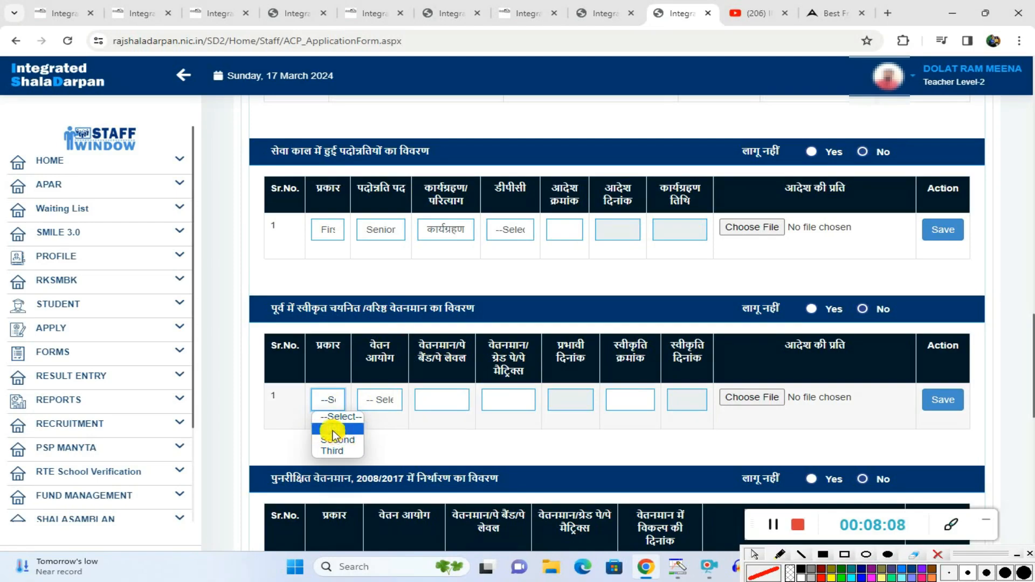
click(380, 399)
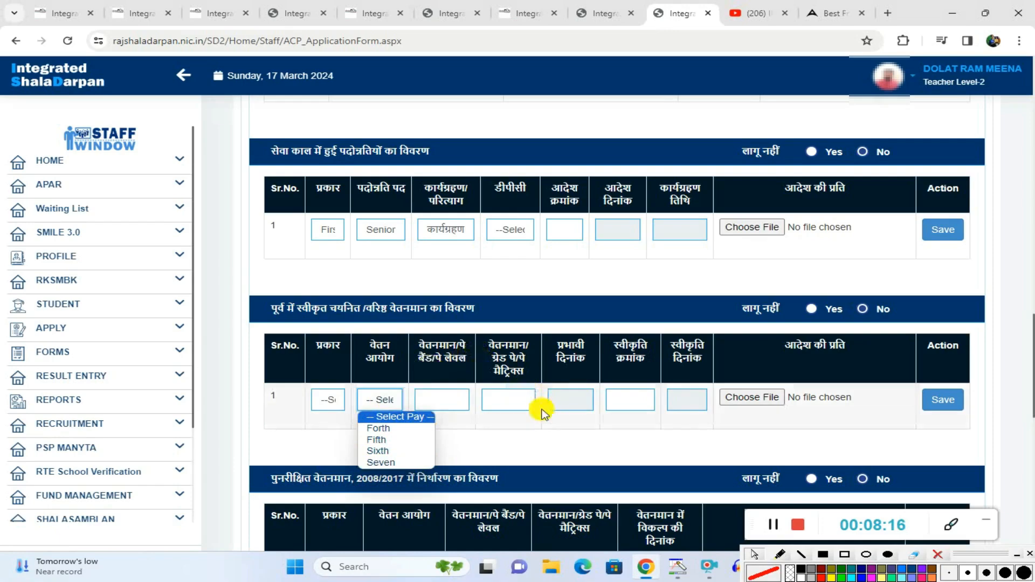
Step: Browse the Downloads subfolder for the previously sanctioned pay scale order copy, then close the file chooser without selecting a file
click(750, 399)
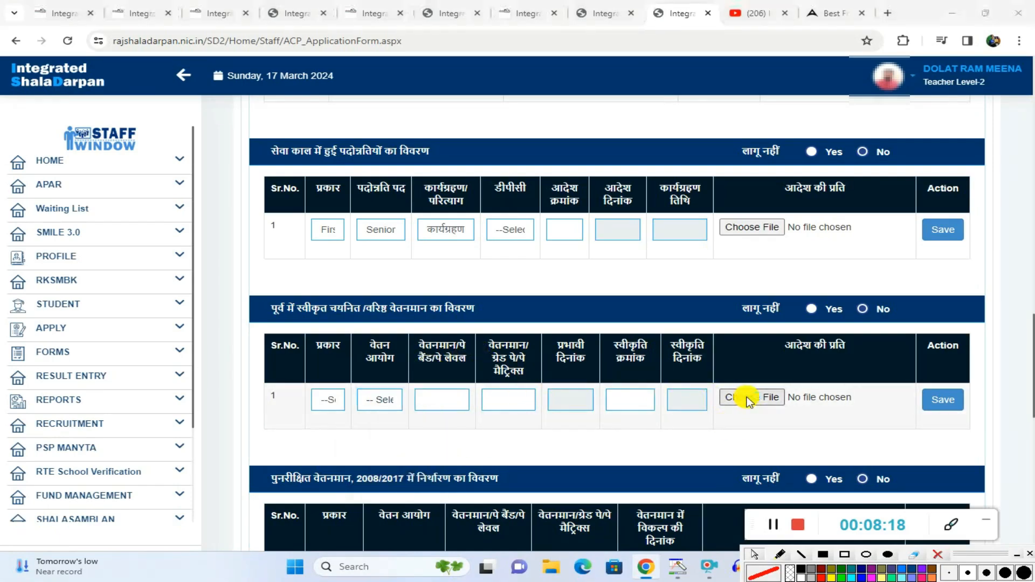
click(75, 151)
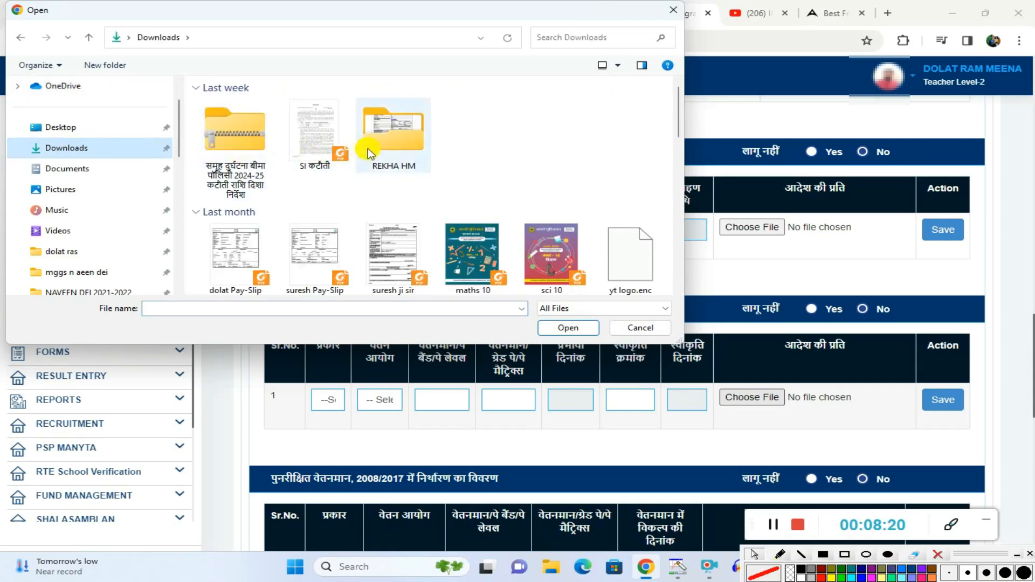
double_click(415, 143)
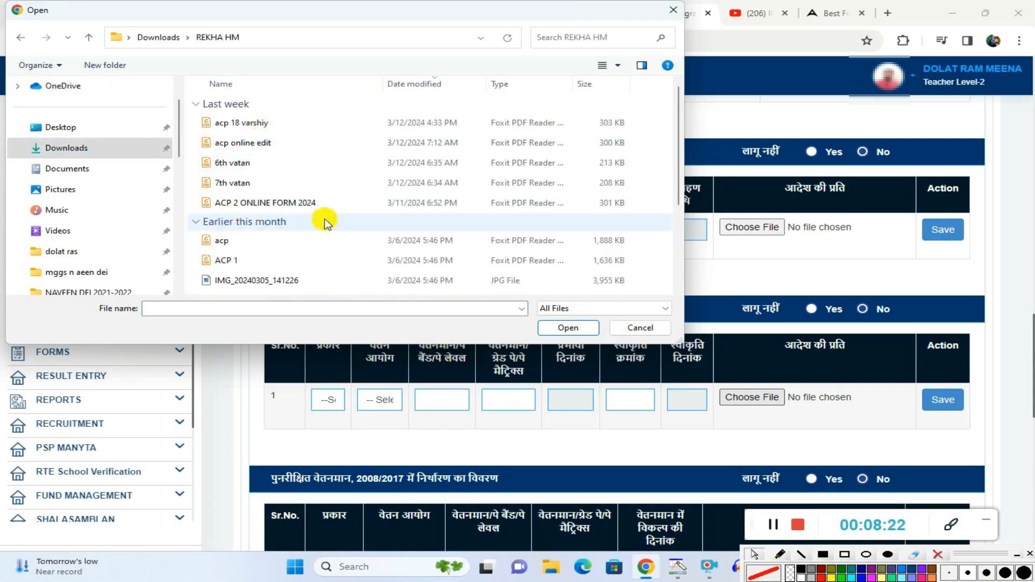
scroll(240, 227, down, 2)
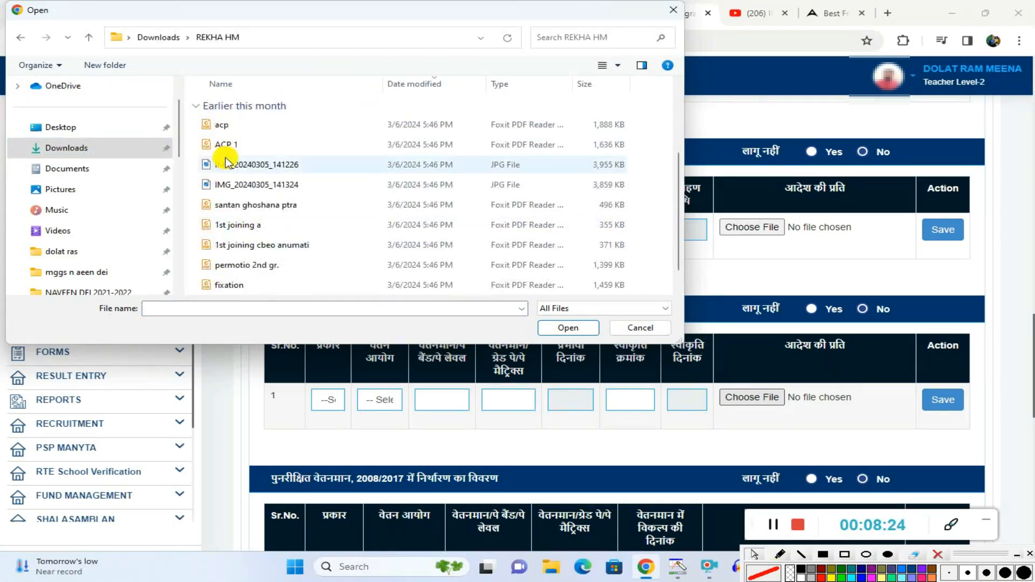
scroll(258, 267, down, 1)
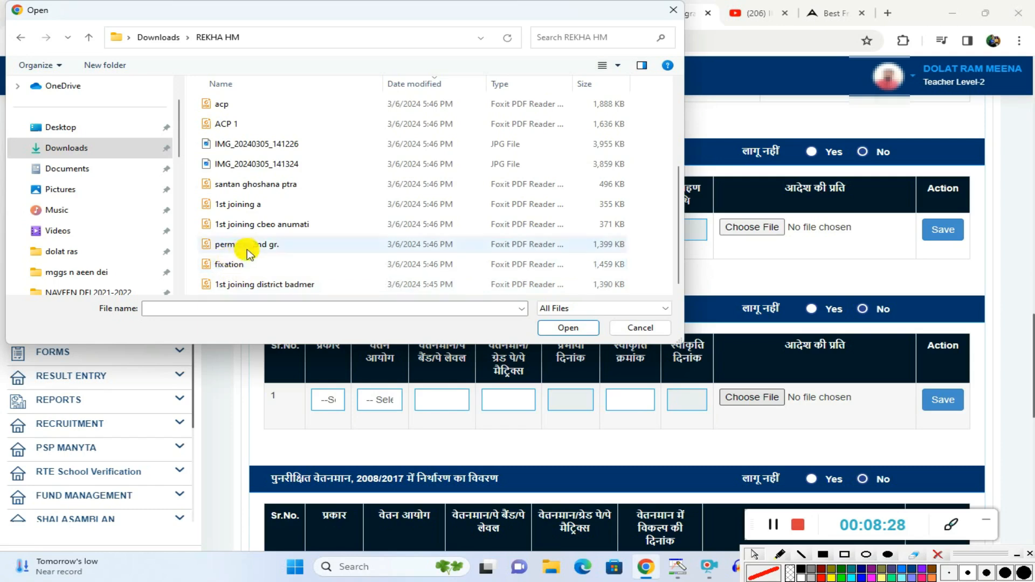
scroll(281, 210, up, 3)
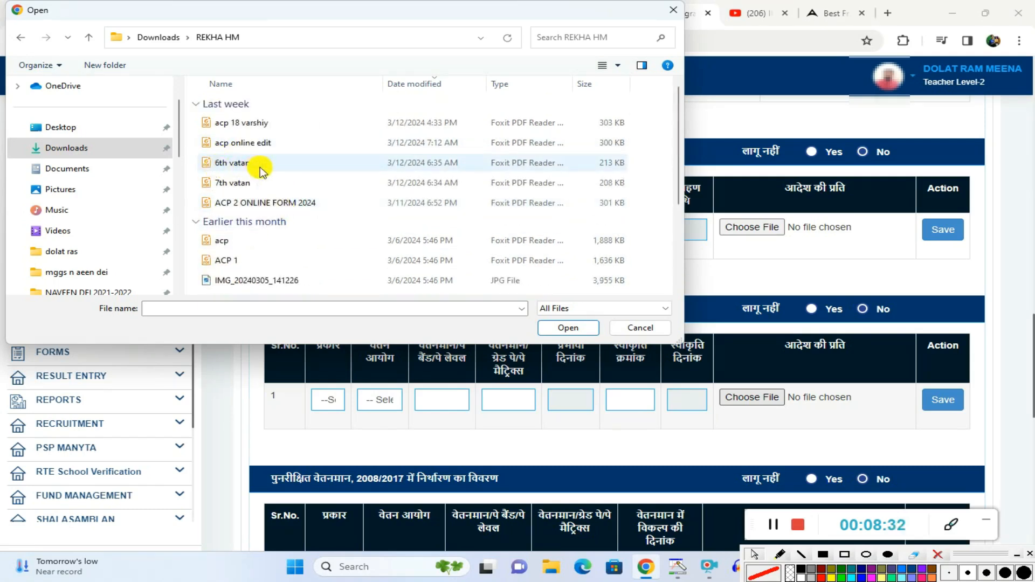
click(636, 330)
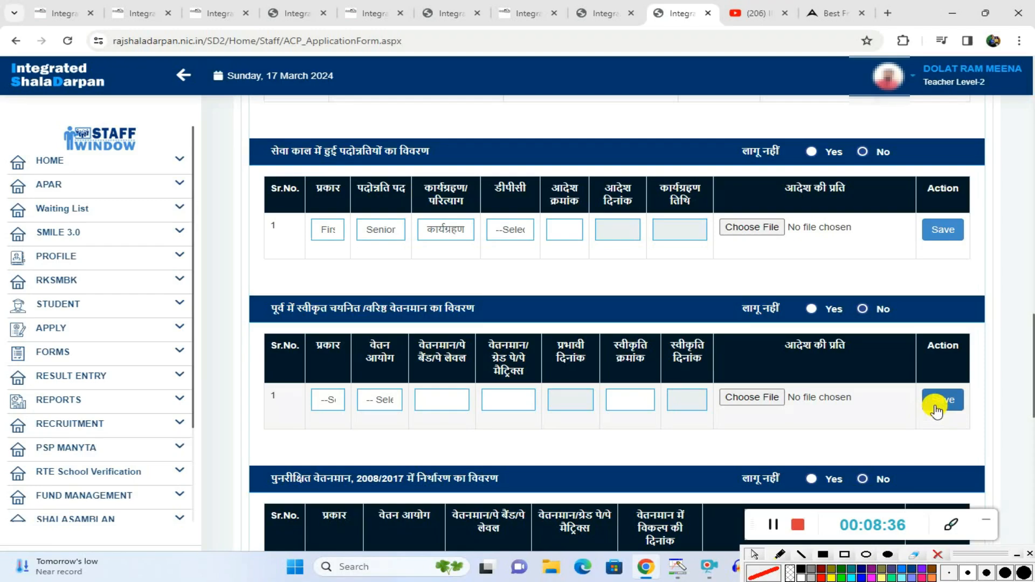
Step: Show the type and pay commission options for the revised pay scale 2008/2017 fixation row without choosing any
scroll(867, 408, down, 4)
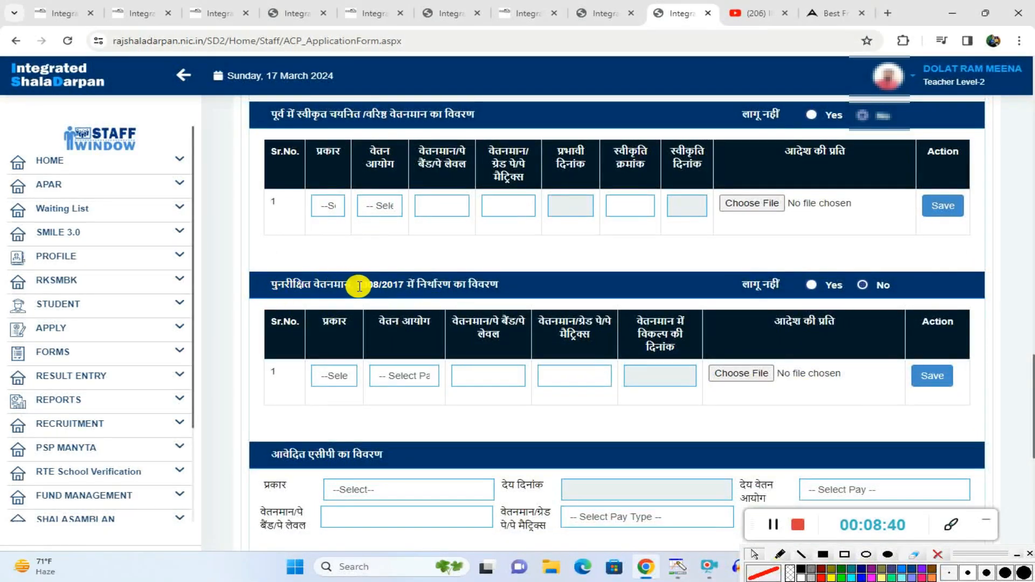
click(344, 380)
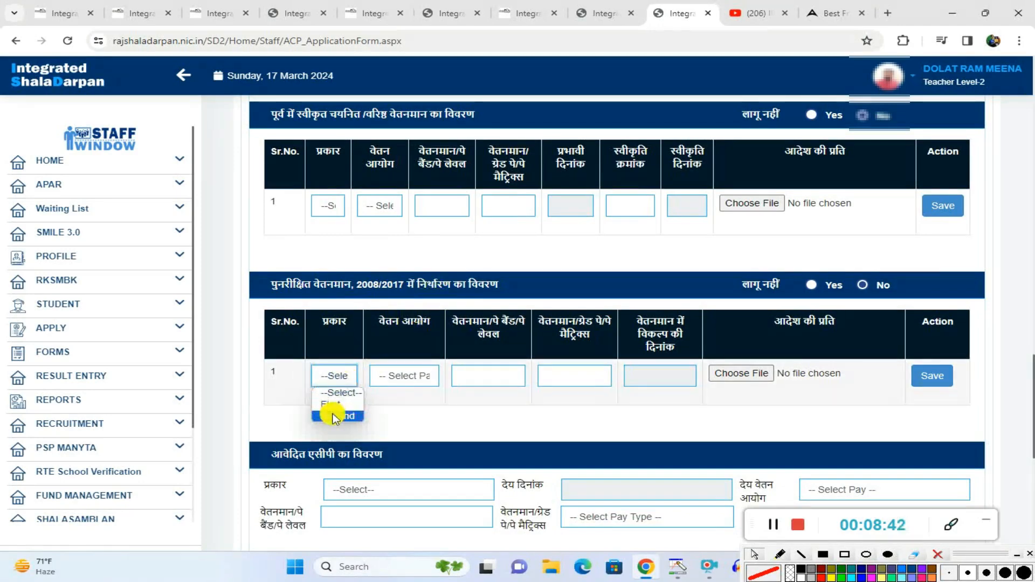
click(394, 376)
click(397, 375)
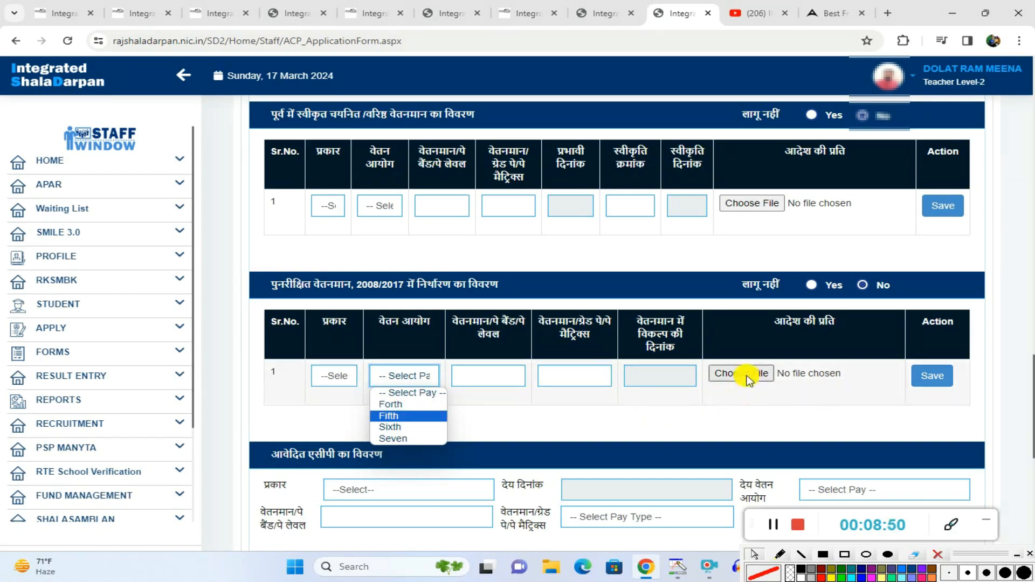
Step: Show the type (प्रकार) options and the देय दिनांक calendar in the applied ACP section without choosing a value
scroll(808, 380, down, 1)
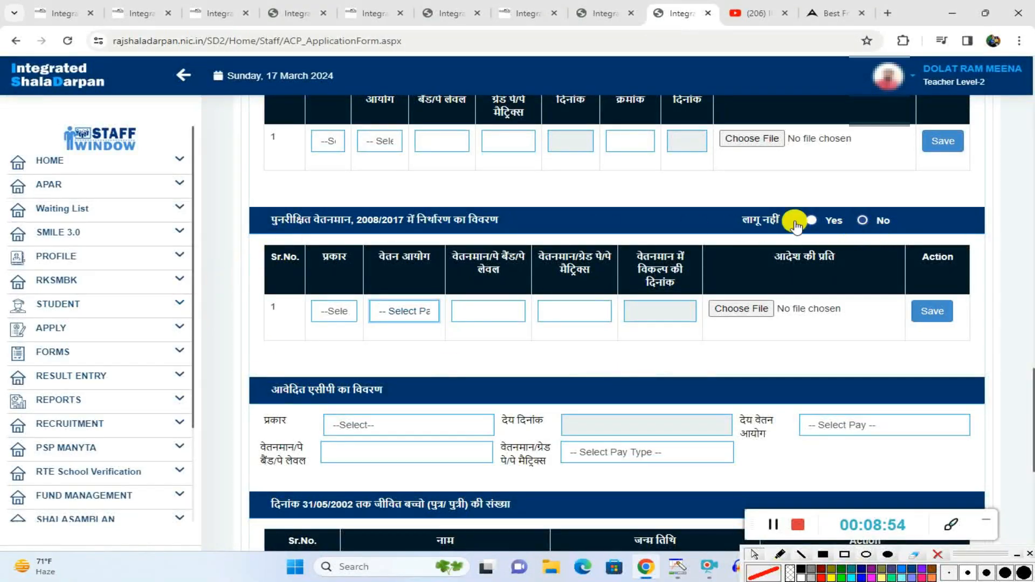
scroll(462, 382, down, 1)
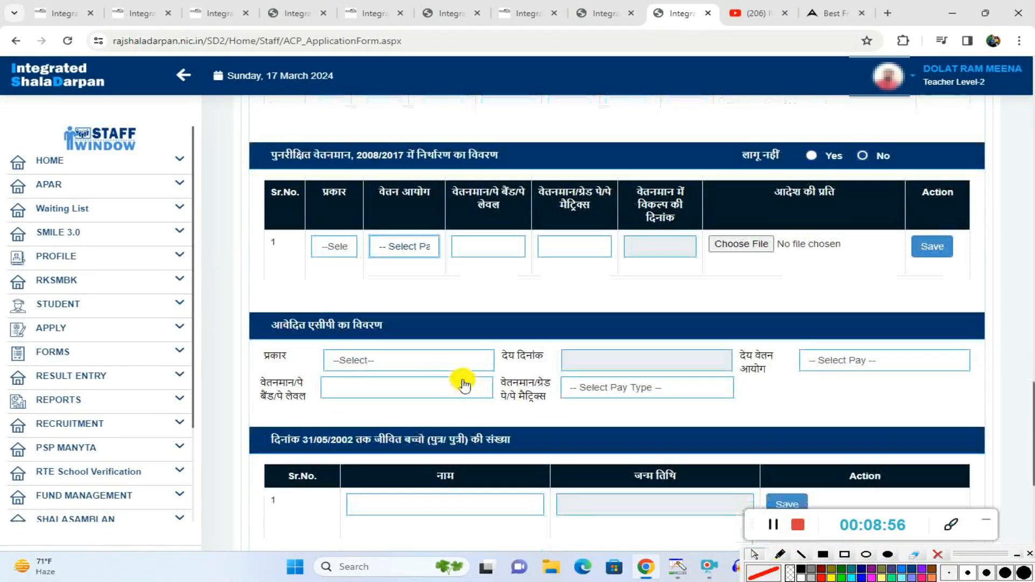
click(380, 360)
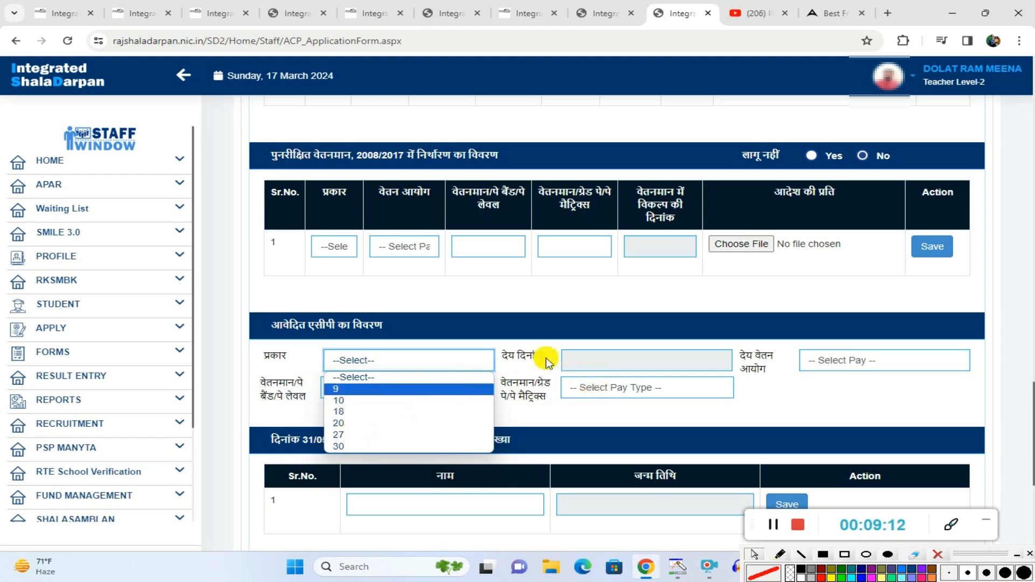
click(578, 360)
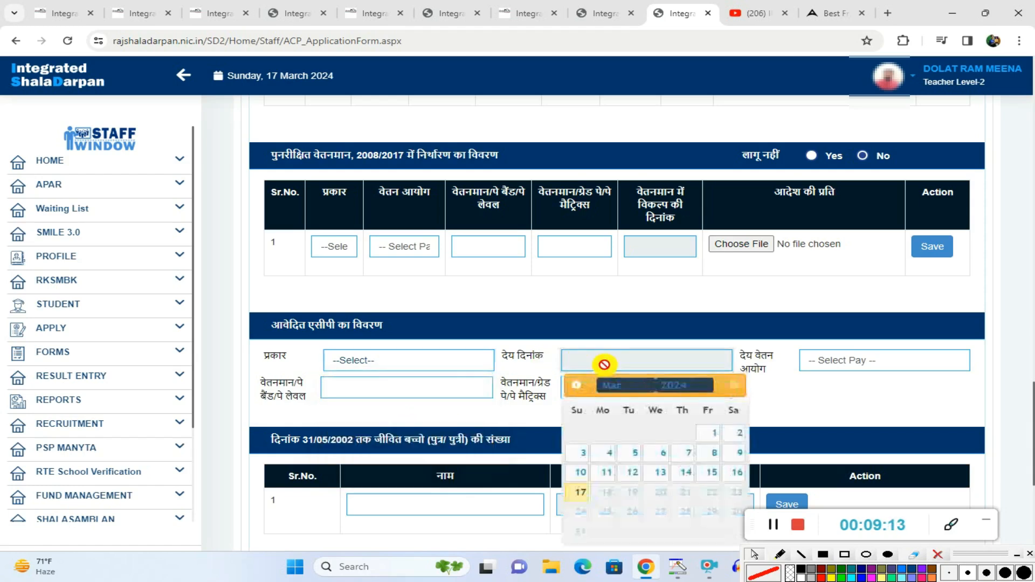
Step: Set the applied ACP's देय वेतन आयोग to Seven and its वेतनमान/पे बैंड/पे लेवल to "--"
click(844, 369)
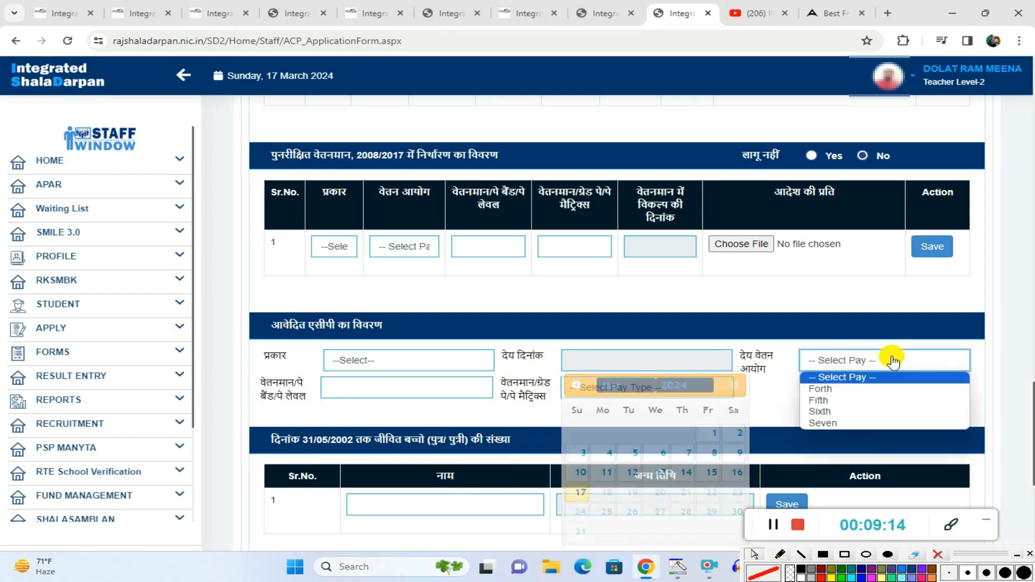
click(819, 423)
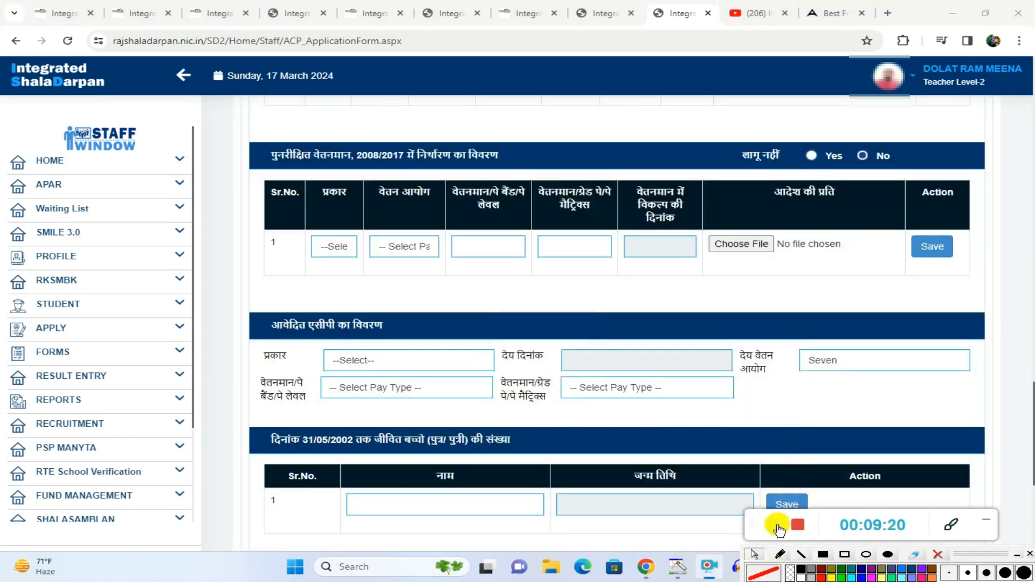
click(359, 389)
click(361, 411)
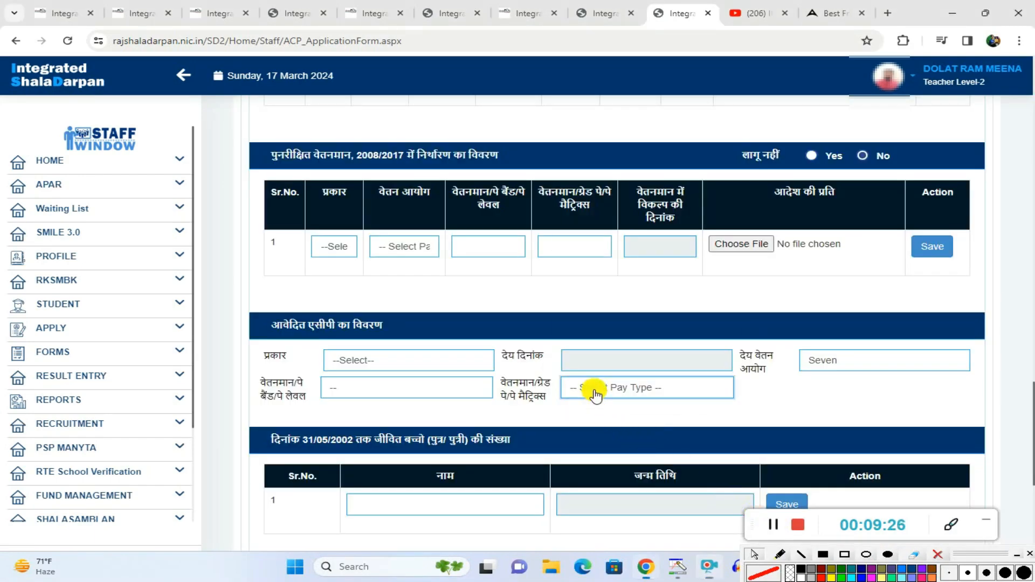
Step: Set the applied ACP's वेतनमान/ग्रेड पे/पे मैट्रिक्स to L-14
click(594, 394)
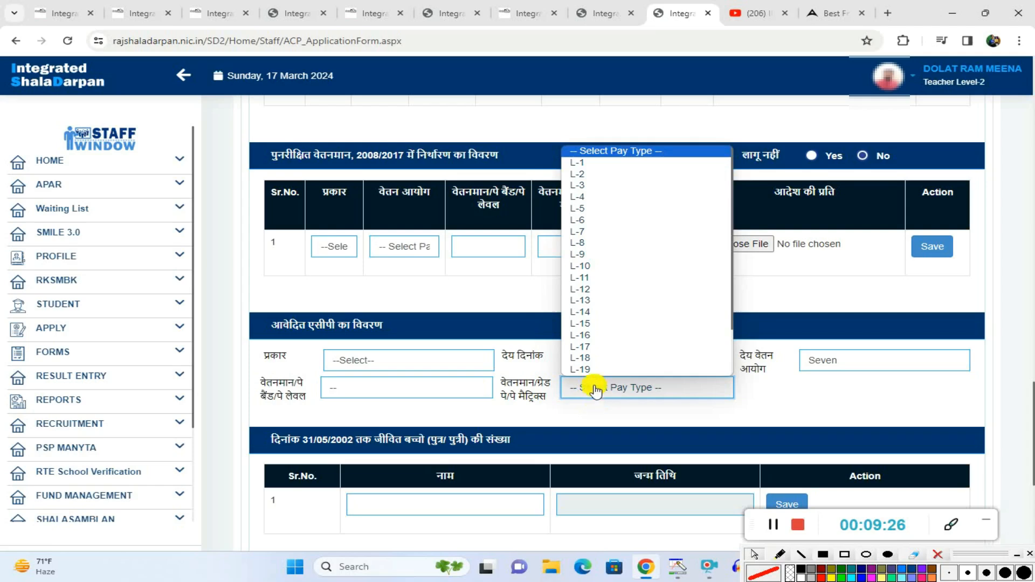
scroll(624, 282, down, 1)
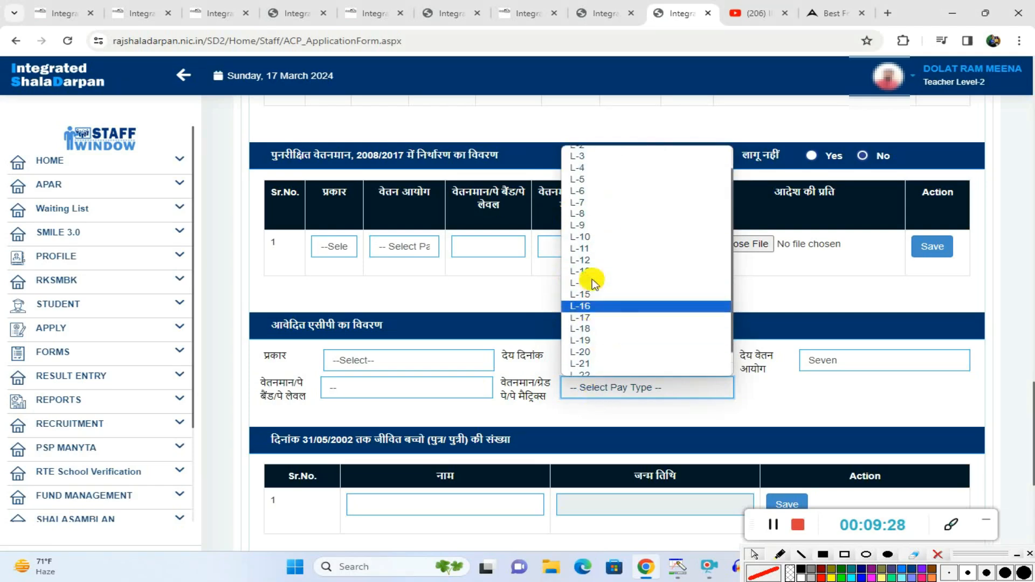
scroll(594, 289, up, 1)
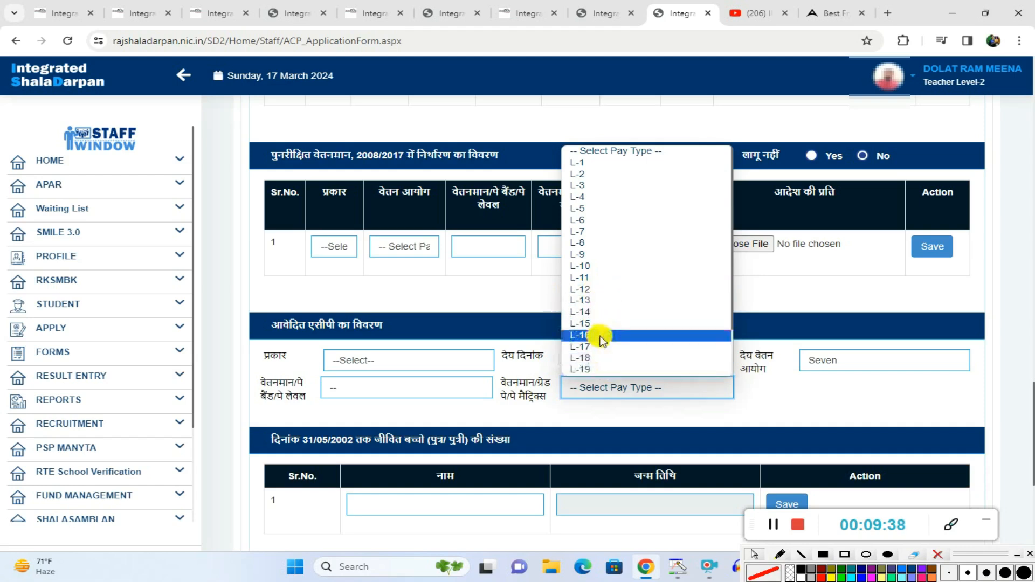
click(591, 312)
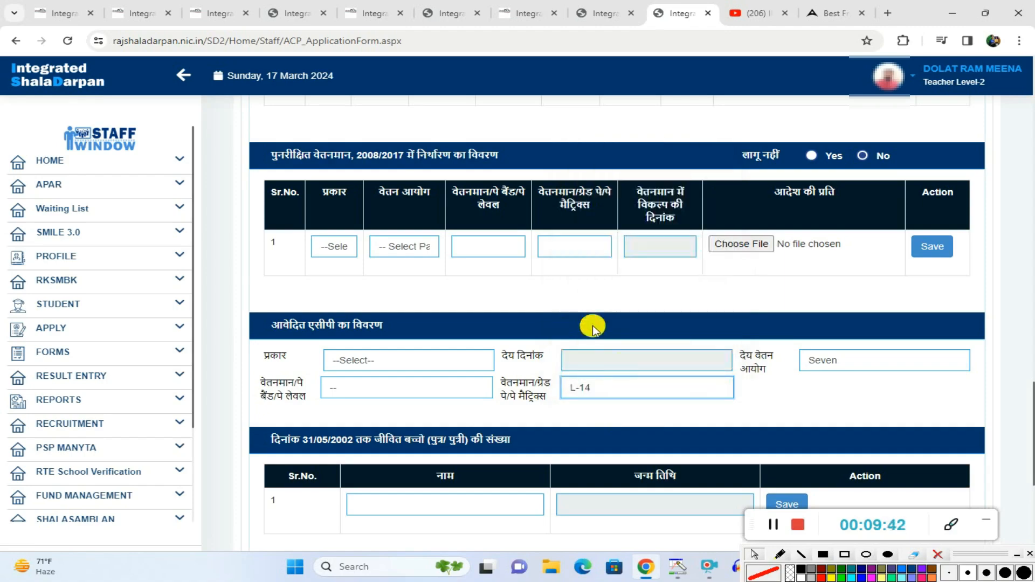
Step: Change the applied ACP's वेतनमान/ग्रेड पे/पे मैट्रिक्स to L-11
click(610, 387)
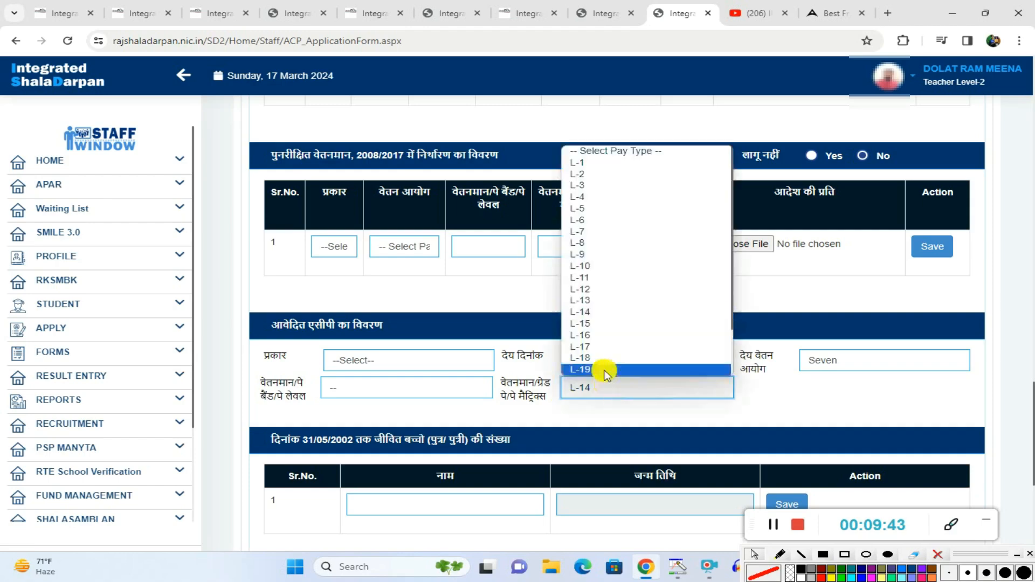
click(588, 276)
Step: Draw red rectangles around the heading, name field, birth date field and Save button of the children up to 31/05/2002 section
scroll(747, 425, down, 5)
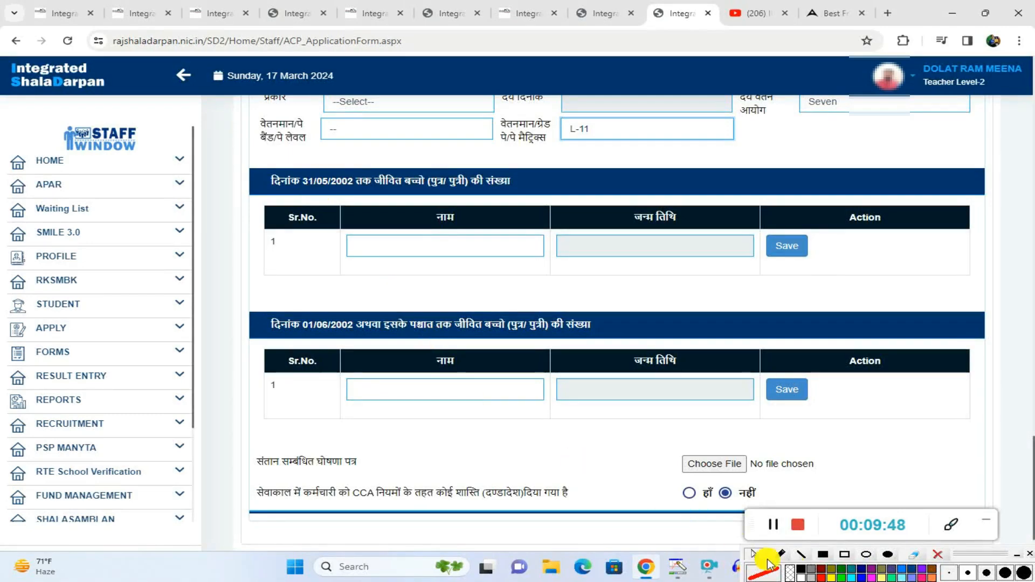
click(845, 555)
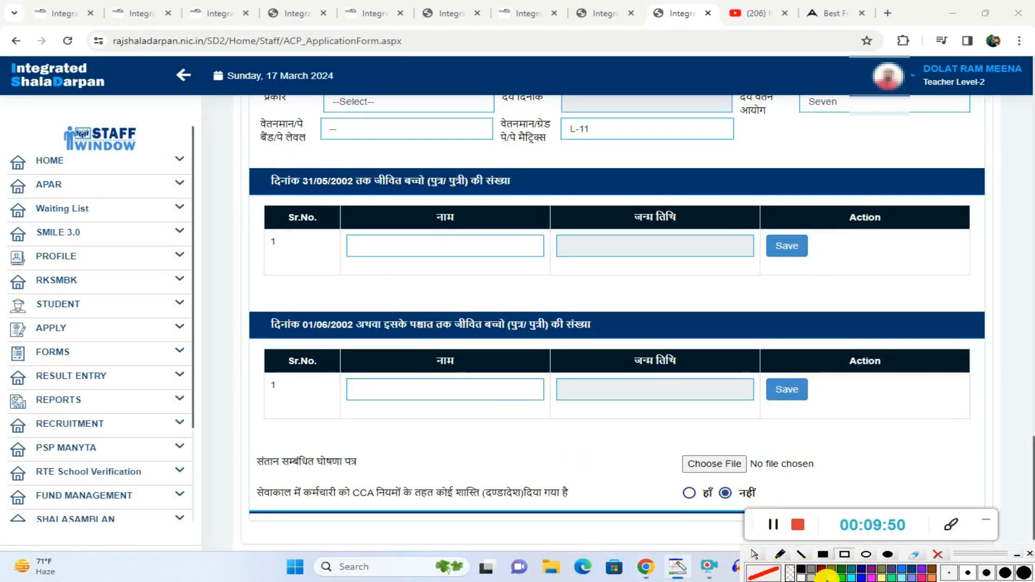
mouse_move(265, 161)
mouse_down()
mouse_move(277, 197)
mouse_move(550, 193)
mouse_up()
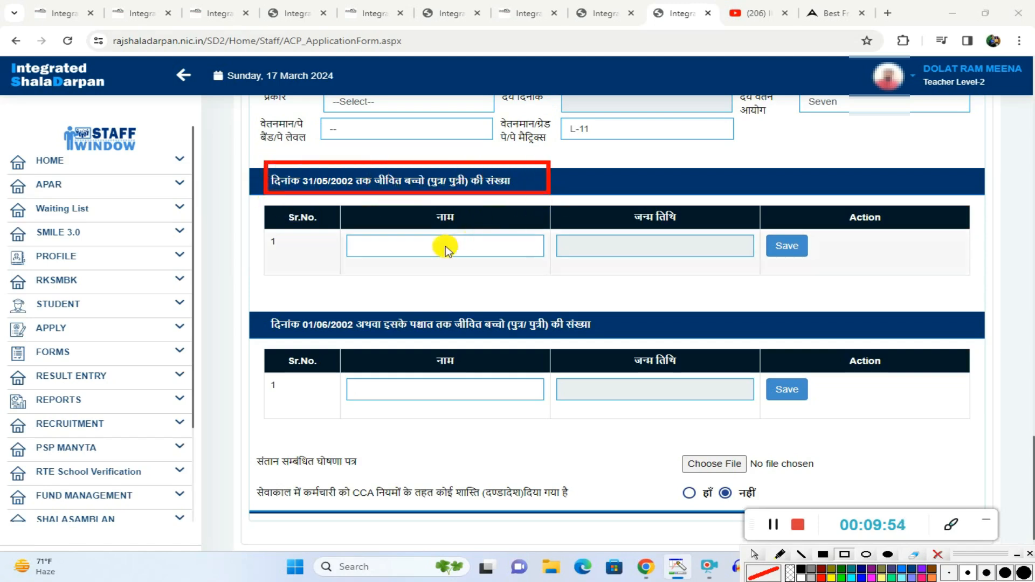
drag(381, 235, 493, 265)
drag(584, 233, 734, 263)
drag(766, 227, 820, 258)
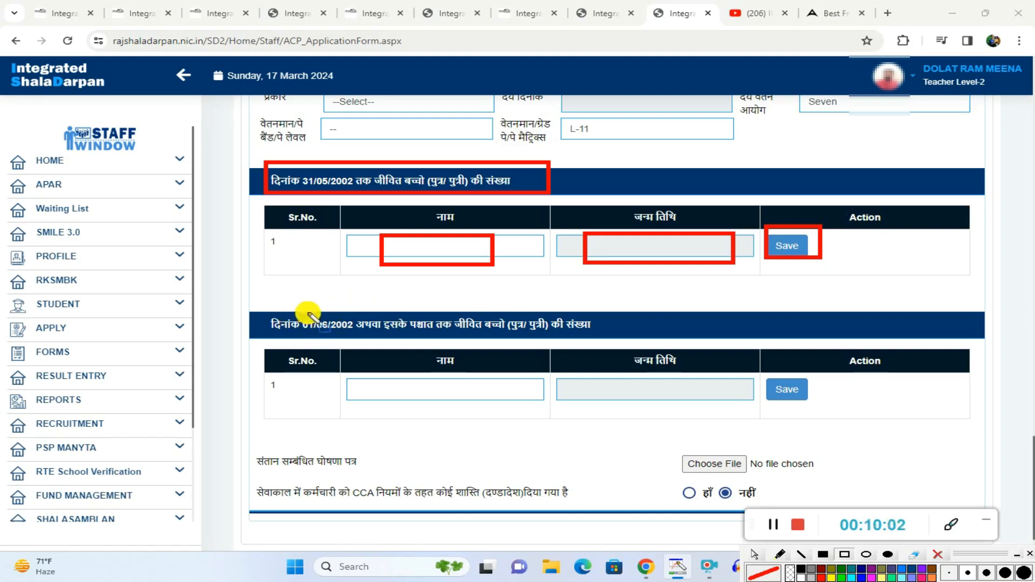
Step: Draw red rectangles around the heading's date and children text, the name field and the birth date field of the 01/06/2002 section
mouse_move(305, 311)
mouse_down()
mouse_move(319, 326)
mouse_move(352, 330)
mouse_up()
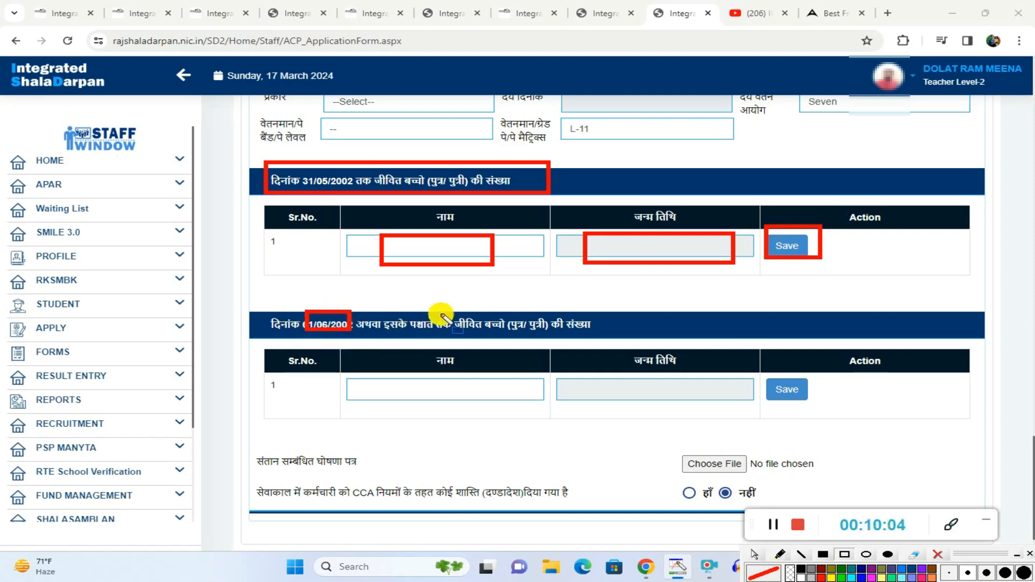
mouse_move(446, 306)
mouse_down()
mouse_move(453, 331)
mouse_move(613, 335)
mouse_move(597, 335)
mouse_up()
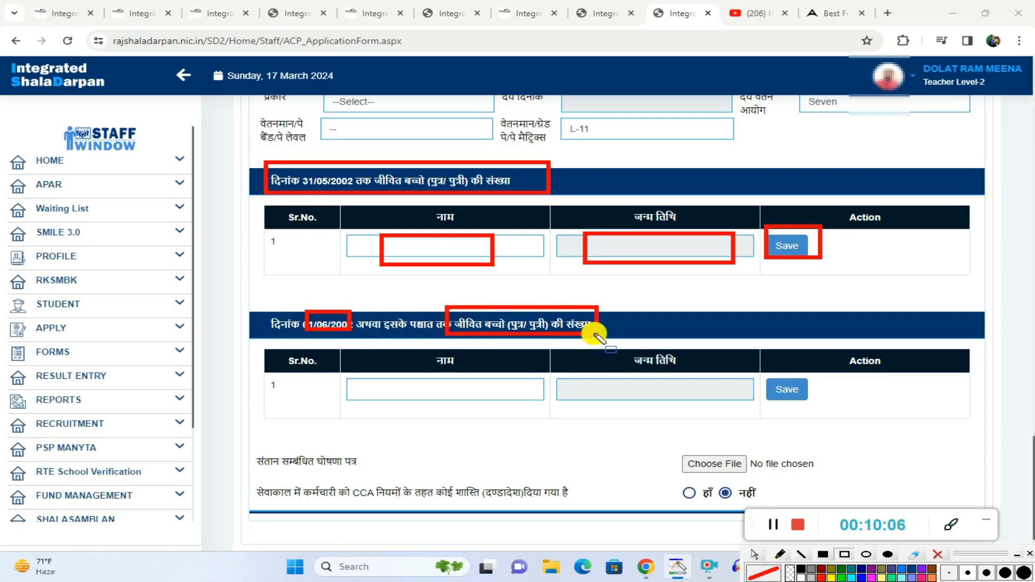
mouse_move(379, 375)
mouse_down()
mouse_move(407, 398)
mouse_move(492, 401)
mouse_up()
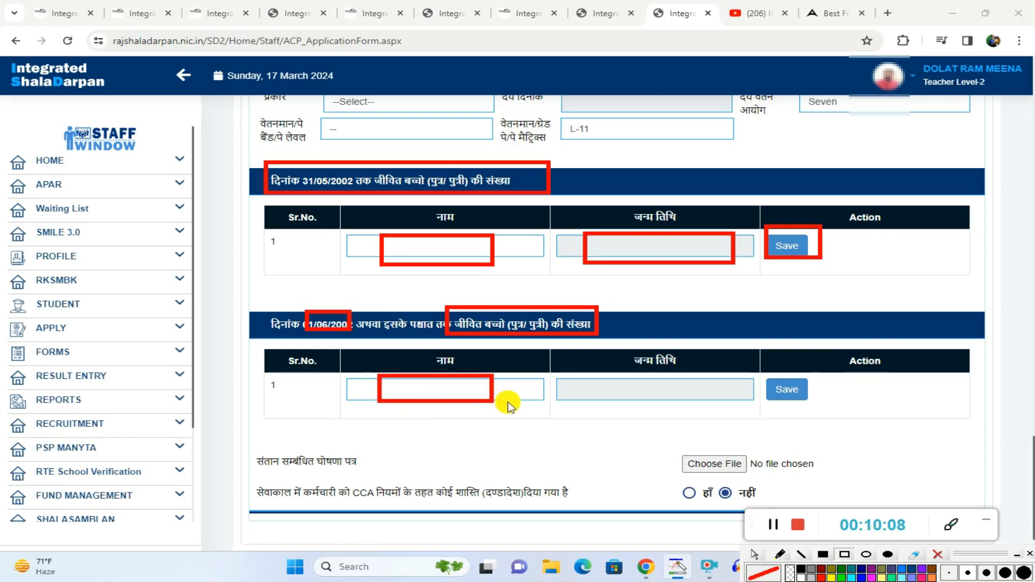
drag(600, 374, 689, 399)
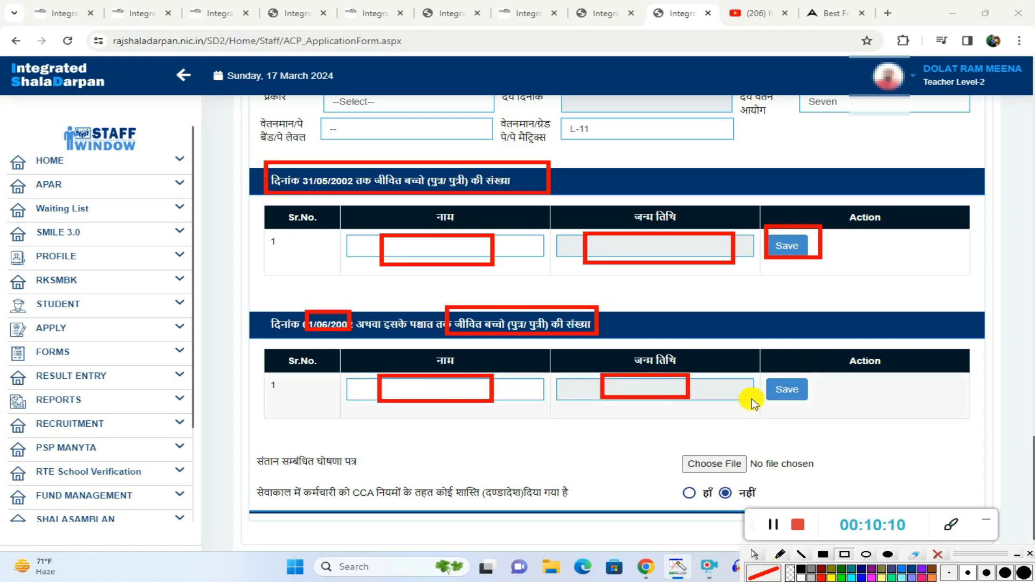
Step: Stop drawing and clear all the red rectangles from the screen
click(755, 555)
click(636, 391)
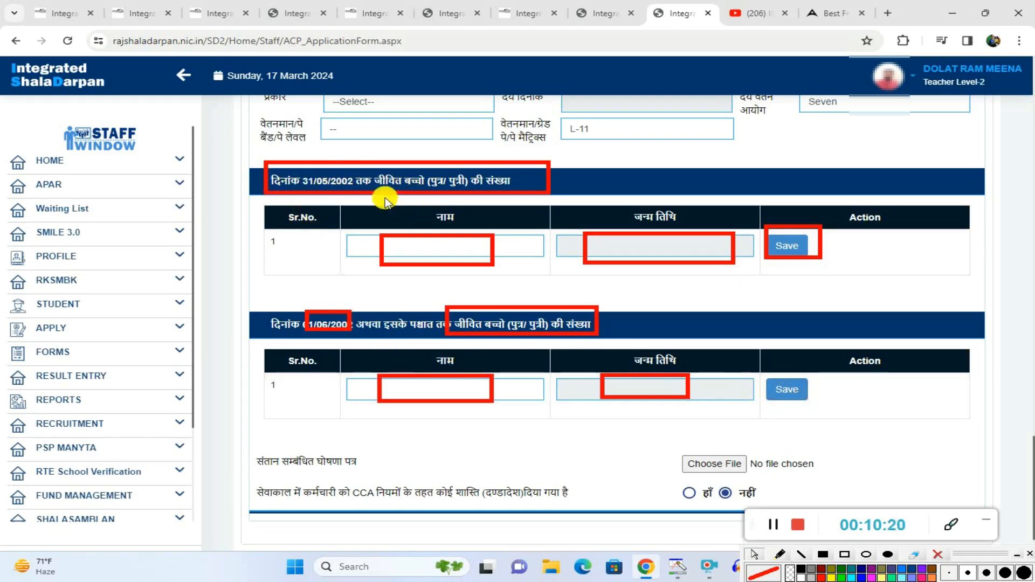
click(939, 556)
Step: Point out the child name (नाम) fields in the 31/05/2002 and 01/06/2002 sections without entering anything
click(419, 250)
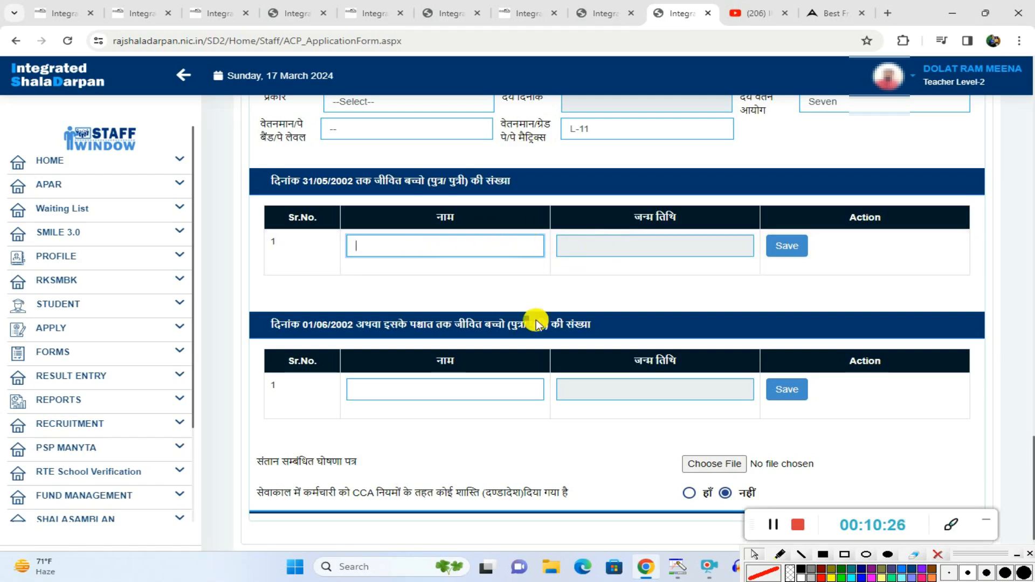
click(397, 389)
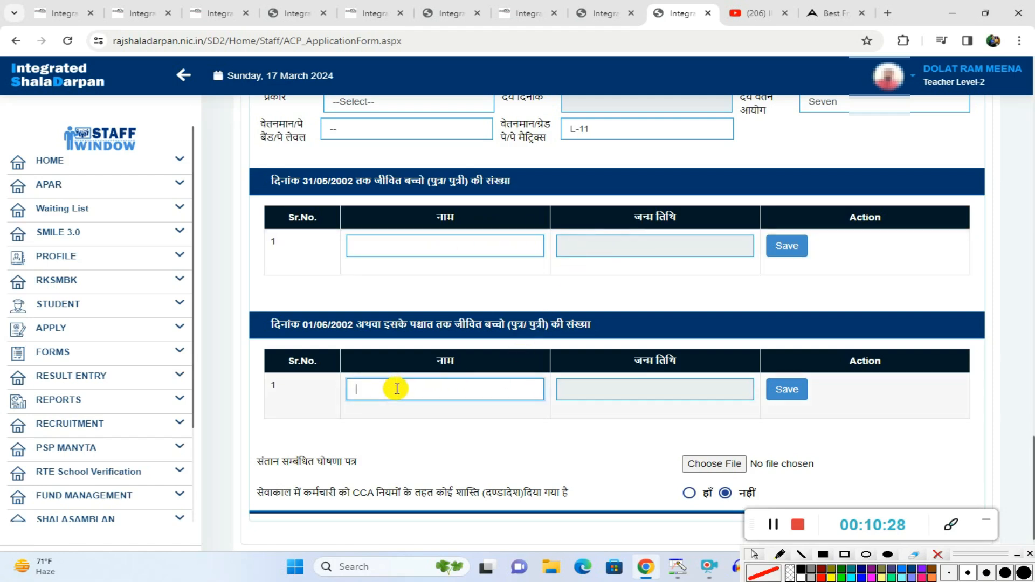
Step: Show the birth date calendar of the 01/06/2002 section and close it without choosing a date
click(634, 391)
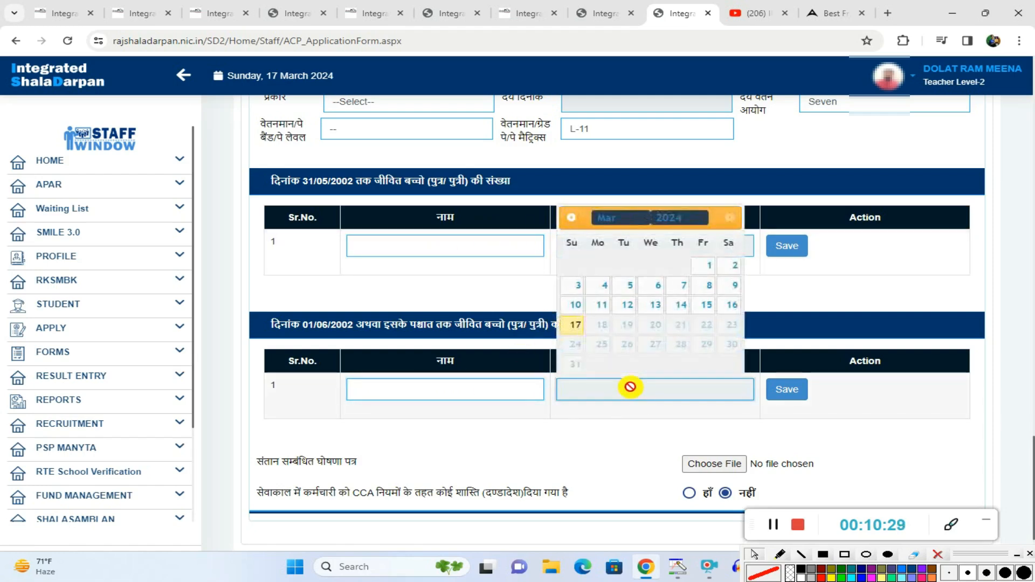
click(396, 450)
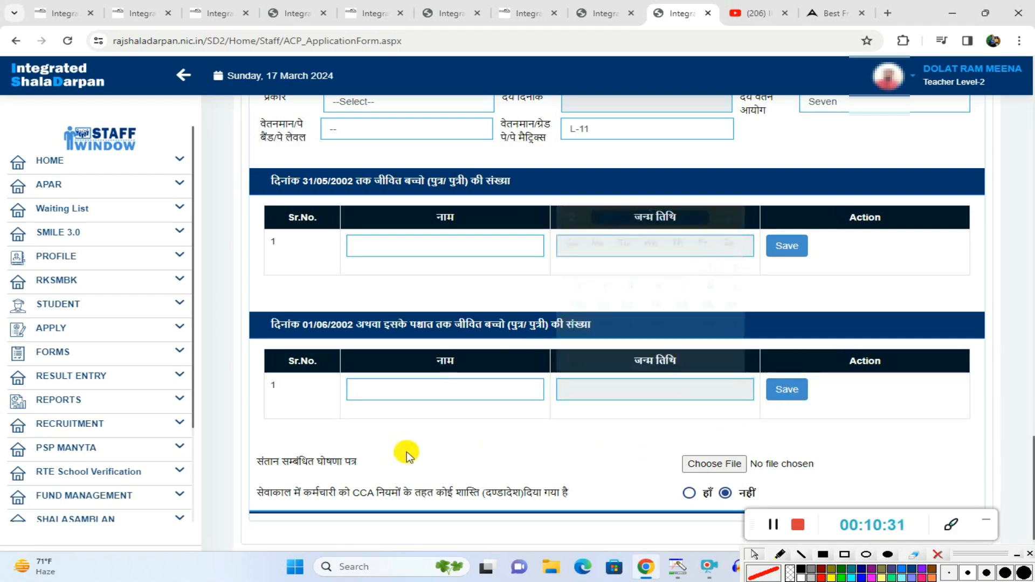
Step: Draw red rectangles around the child declaration label (संतान सम्बंधित घोषणा पत्र) and its file upload control
click(844, 555)
drag(248, 444, 369, 480)
mouse_move(674, 440)
mouse_down()
mouse_move(747, 488)
mouse_move(776, 489)
mouse_up()
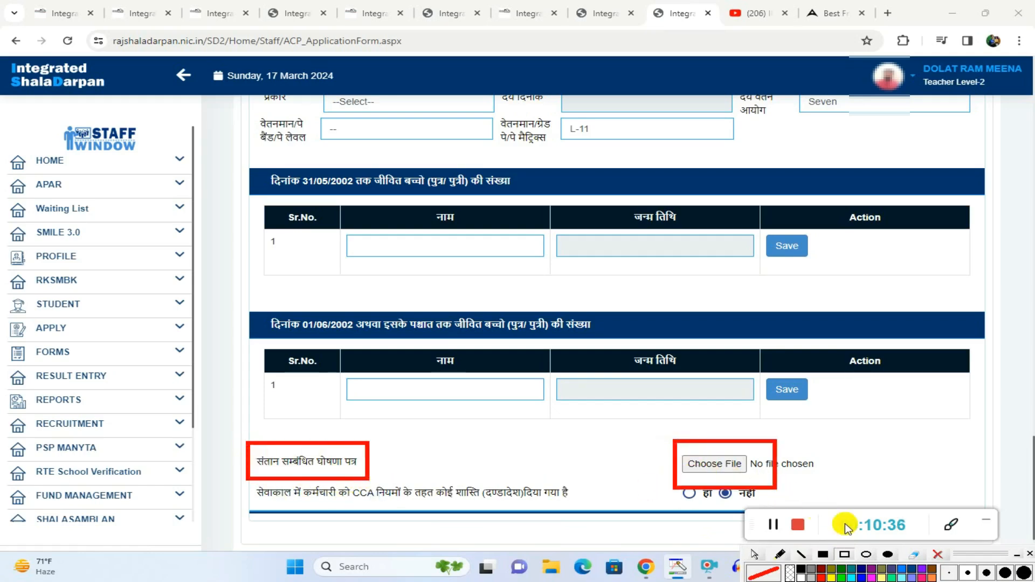
click(703, 474)
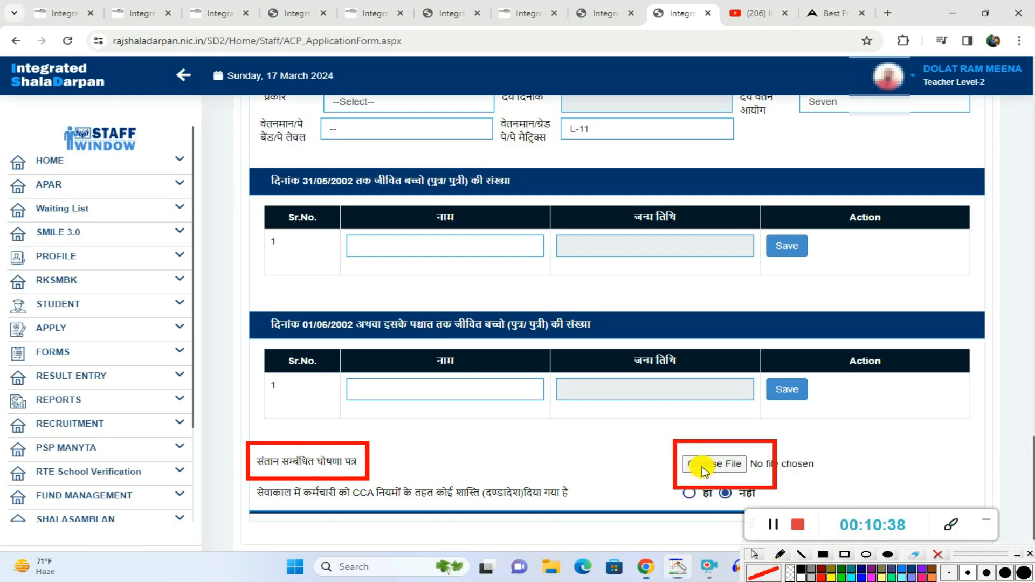
click(74, 154)
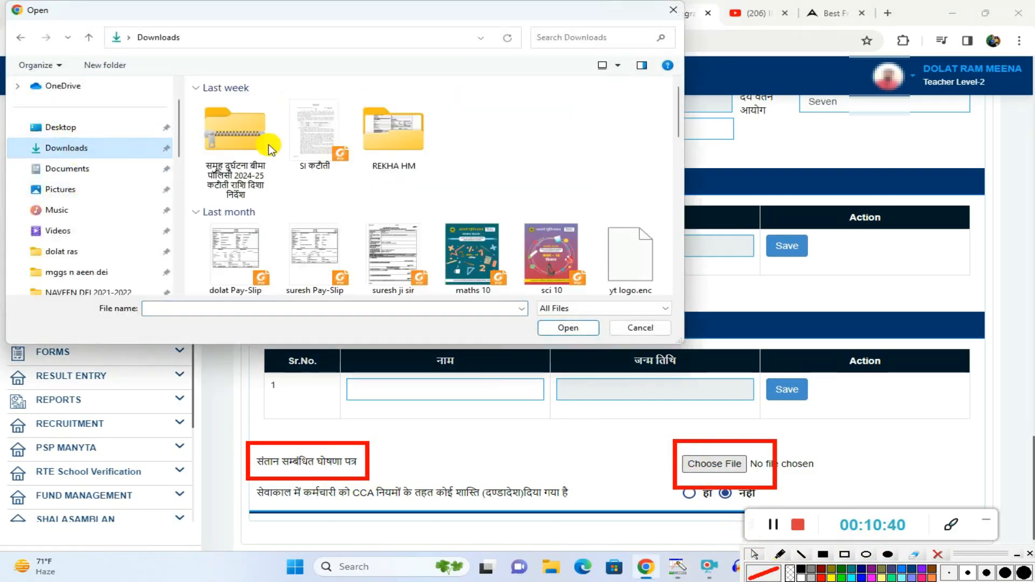
double_click(400, 124)
scroll(370, 228, down, 2)
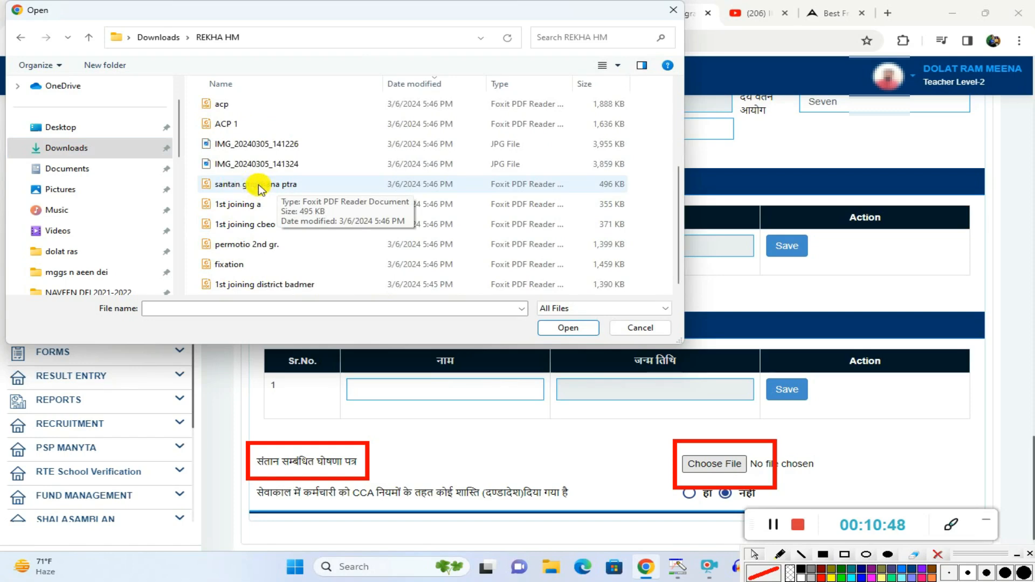
click(628, 327)
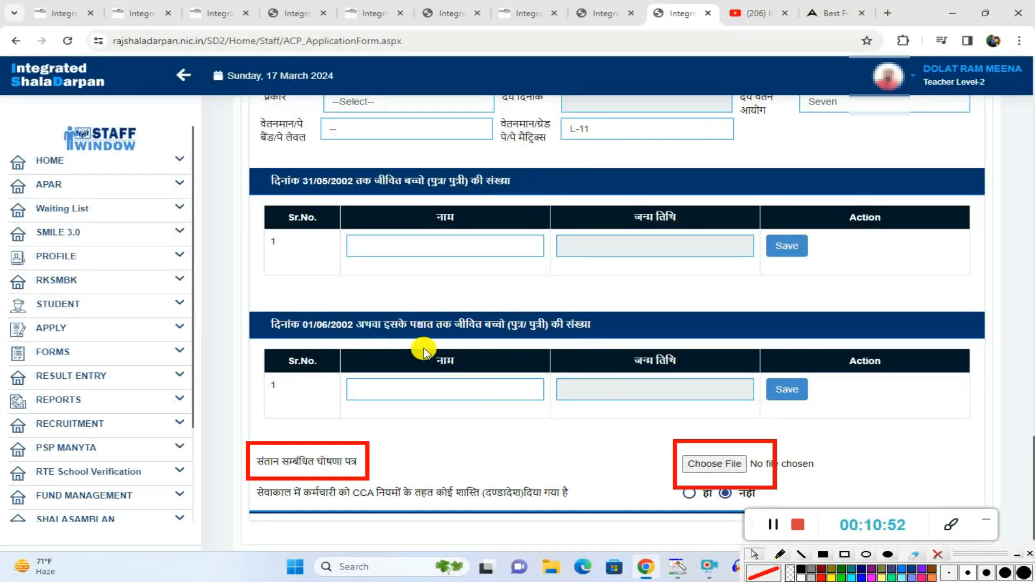
Step: Attach the file santan ghoshana ptra.pdf from the employee's document folder in Downloads as the child declaration (संतान सम्बंधित घोषणा पत्र)
click(677, 463)
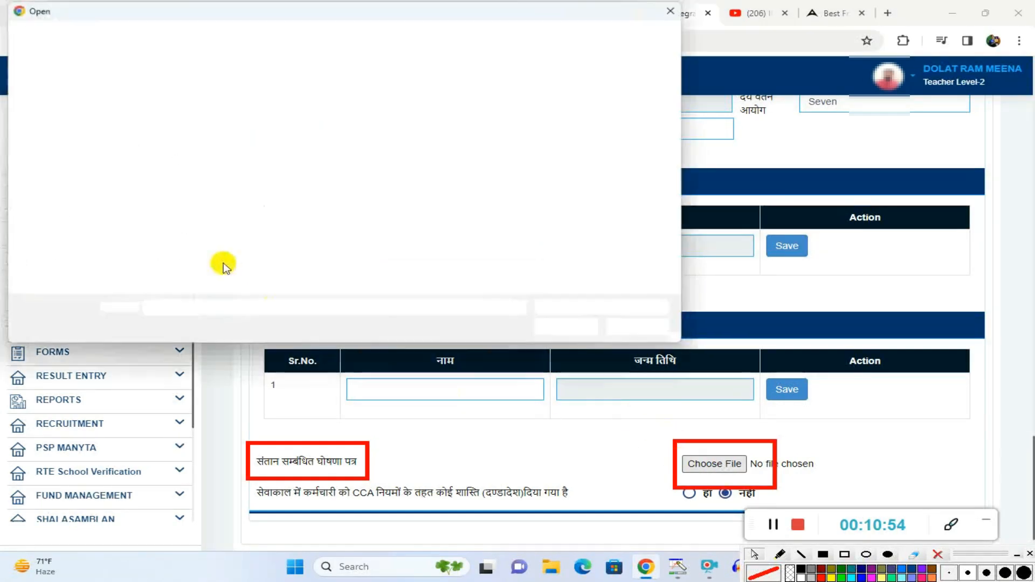
click(89, 146)
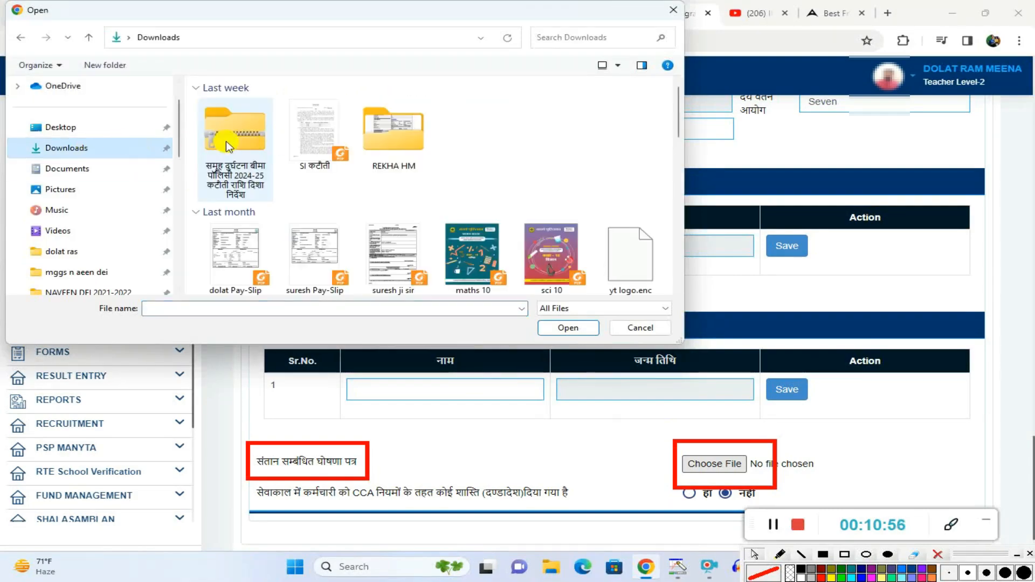
double_click(394, 135)
scroll(293, 215, down, 3)
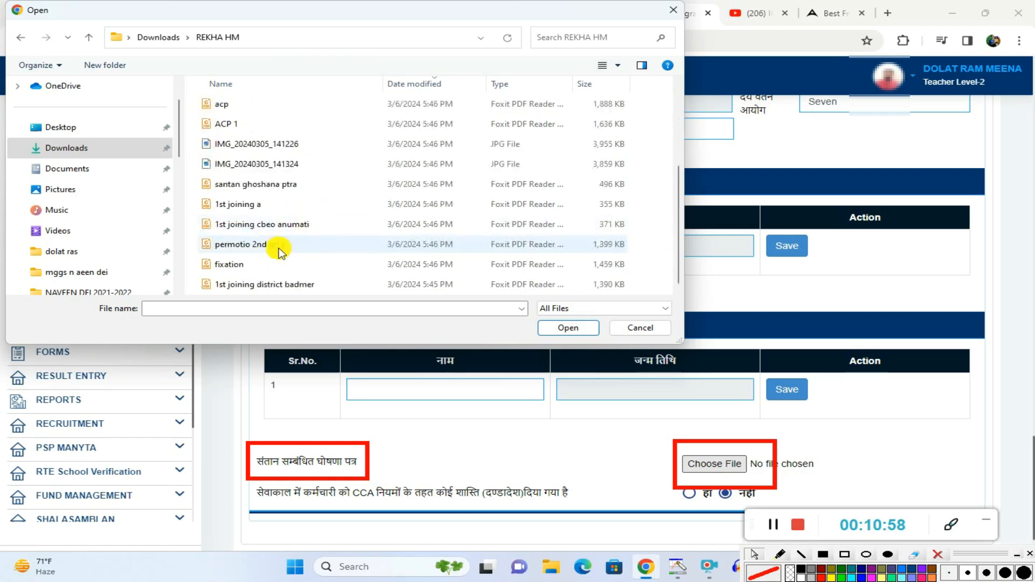
double_click(249, 186)
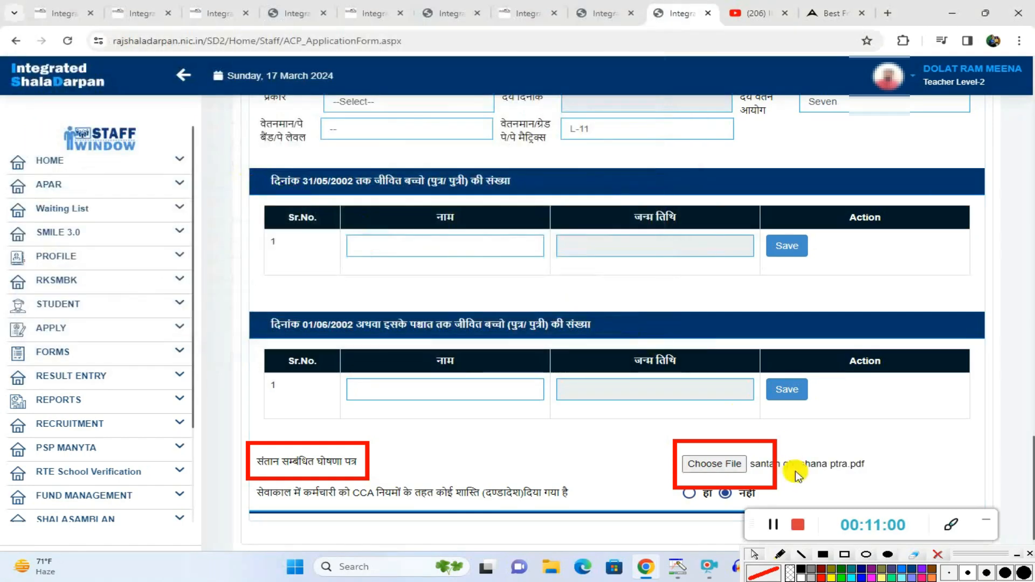
Step: Clear the old marks and draw red rectangles around the हाँ and नहीं options of the CCA penalty question
scroll(628, 430, down, 1)
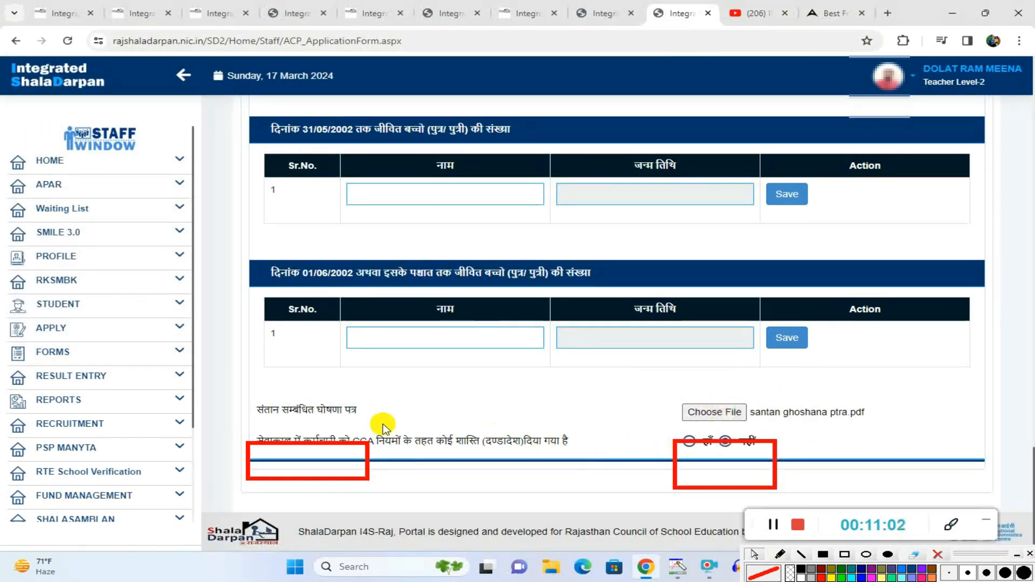
click(938, 556)
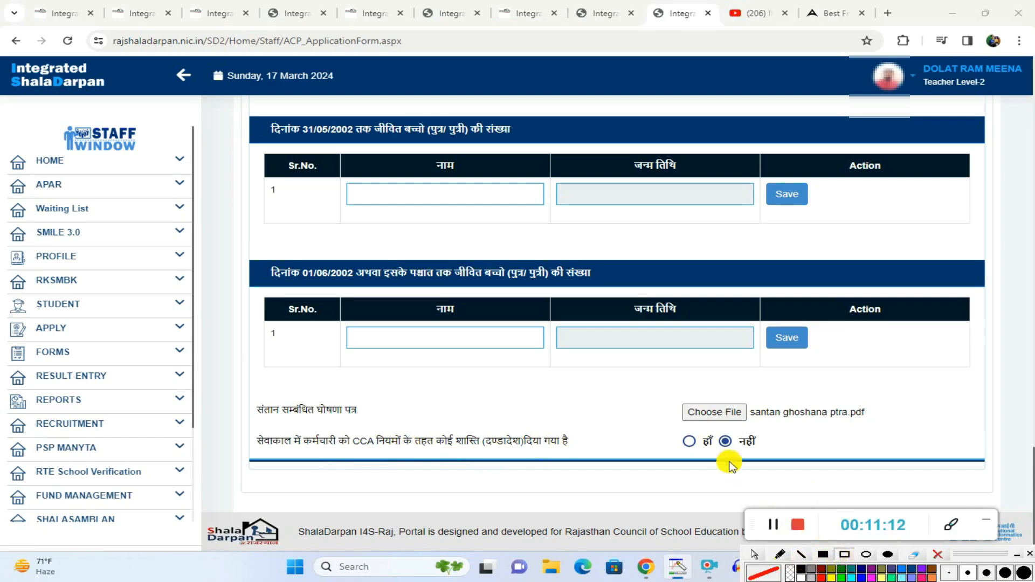
mouse_move(662, 432)
mouse_down()
mouse_move(706, 455)
mouse_move(766, 456)
mouse_up()
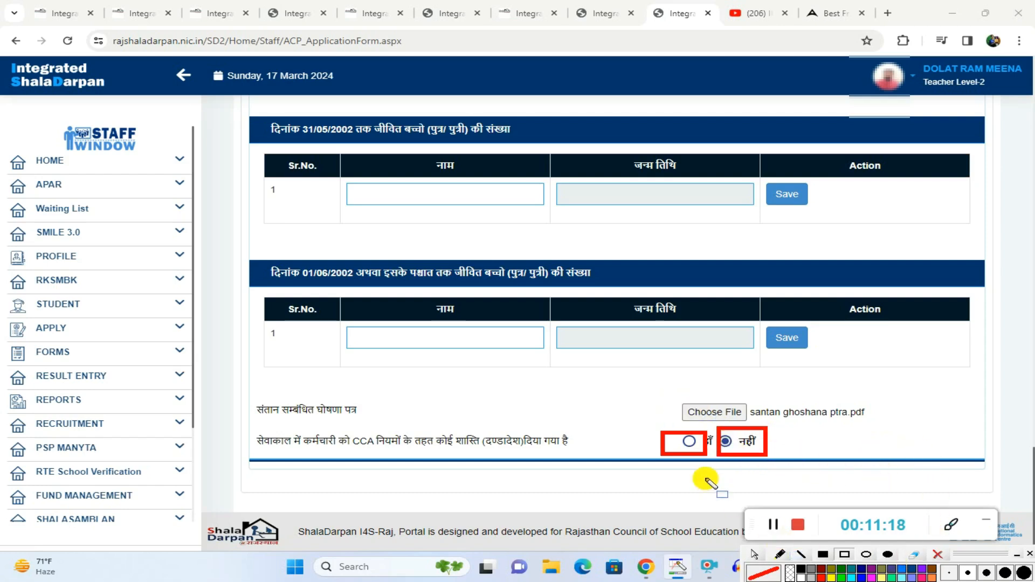
Step: Clear the option marks and draw two red rectangles side by side in the empty area below the CCA penalty question
click(938, 554)
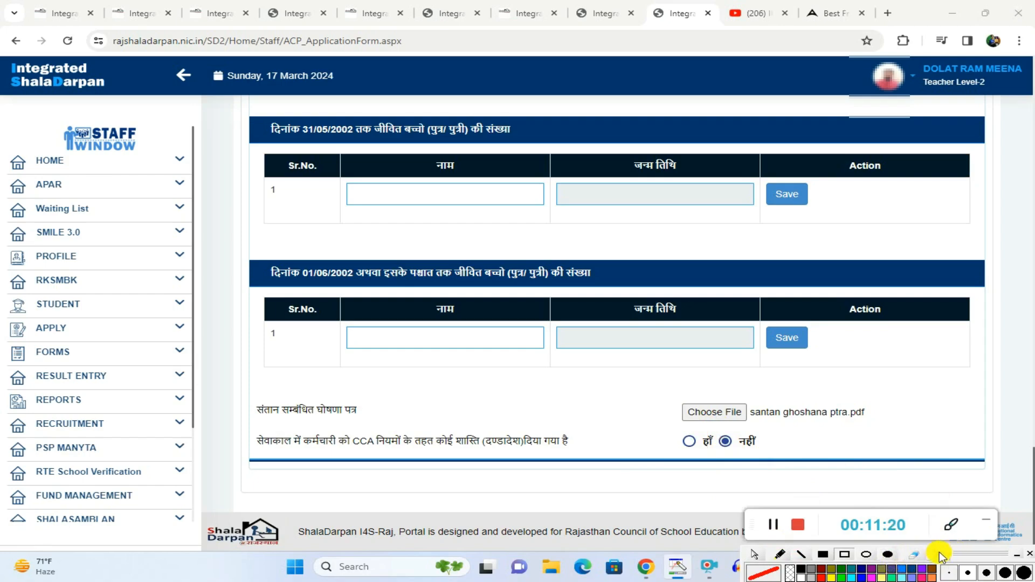
mouse_move(501, 470)
mouse_down()
mouse_move(539, 504)
mouse_move(632, 508)
mouse_up()
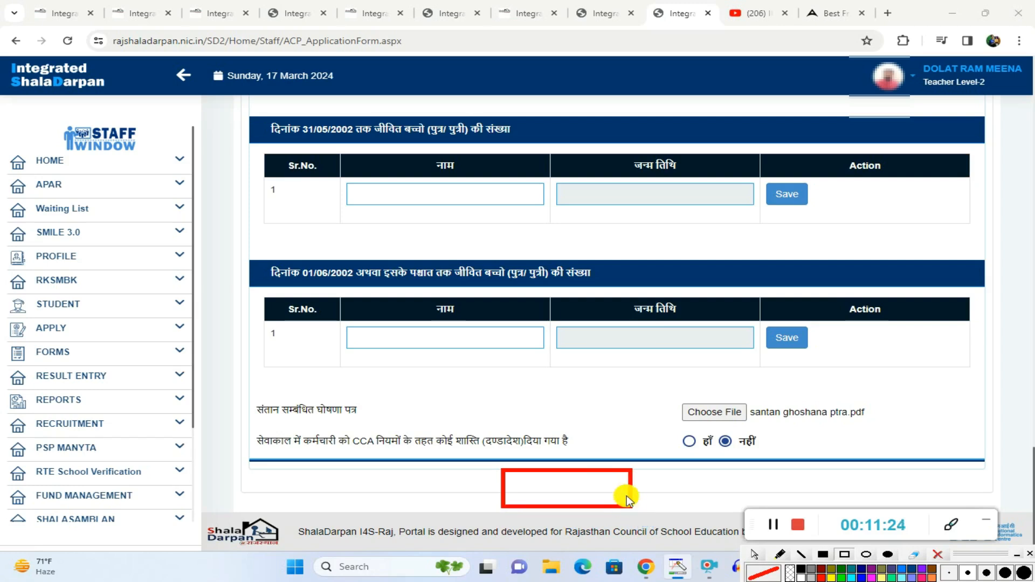
drag(703, 469, 818, 501)
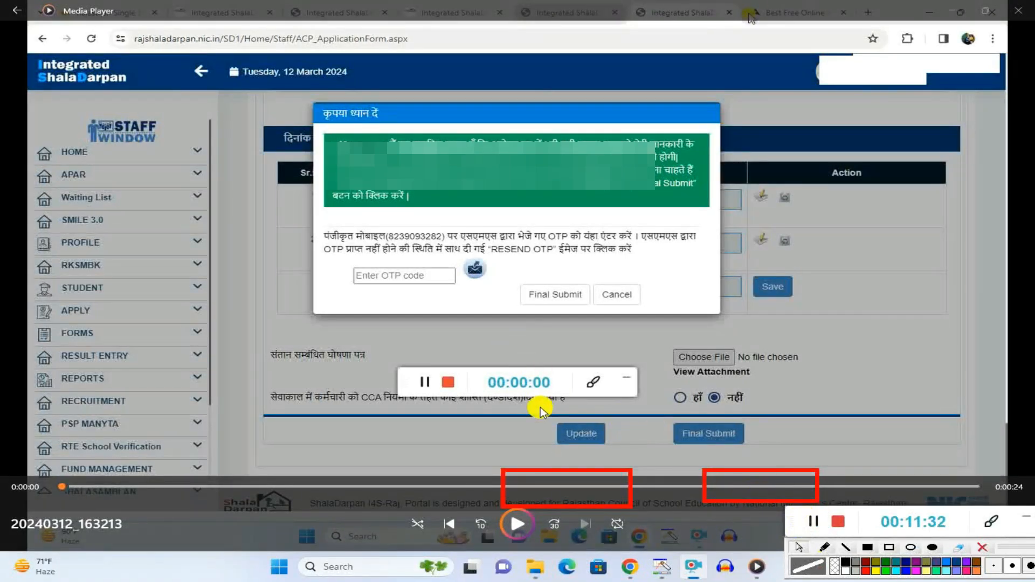
Step: Play the recorded final submission clip 20240312_163213 in Media Player and return to the ACP application form in Chrome
click(517, 524)
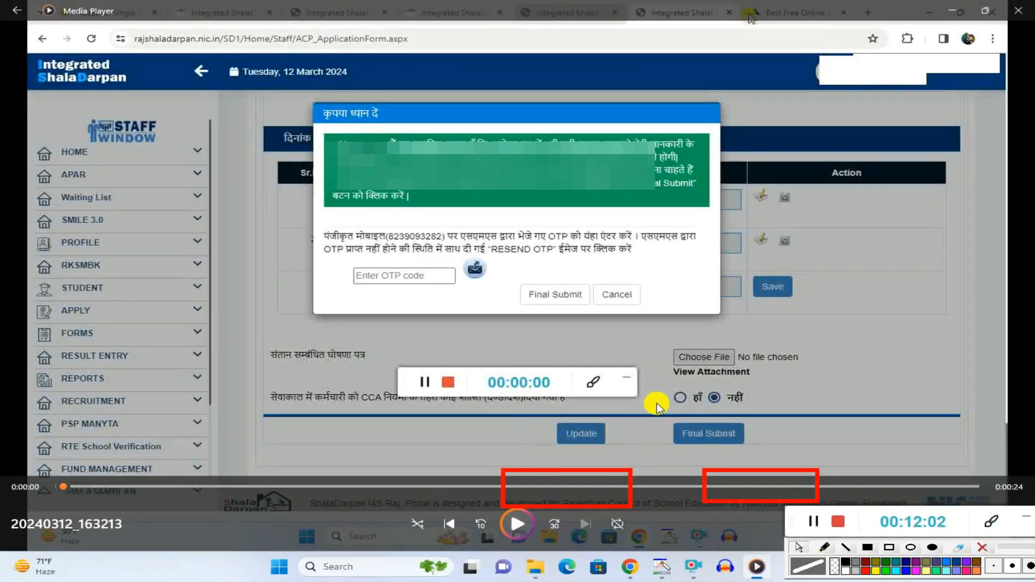
click(630, 567)
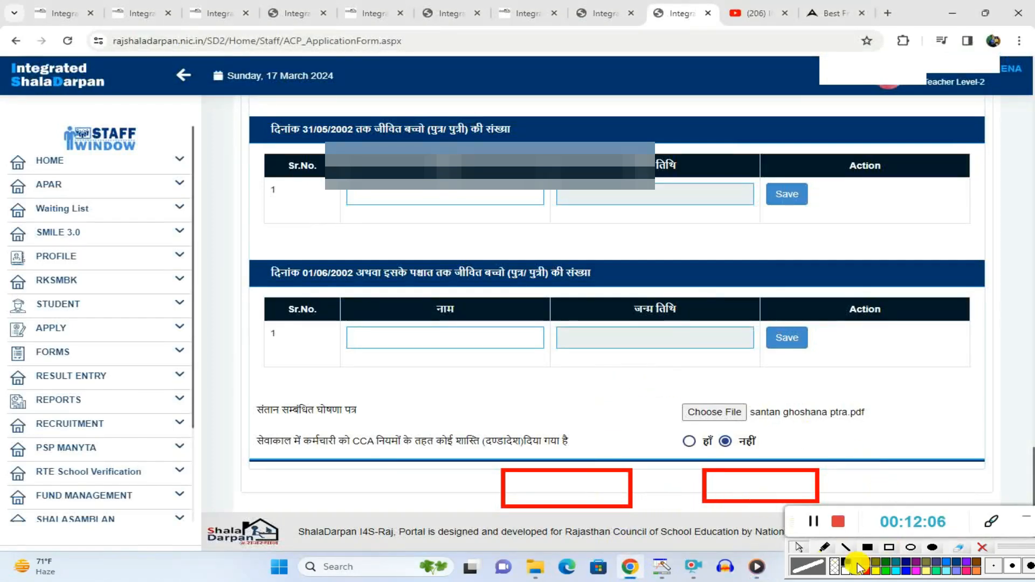
click(815, 529)
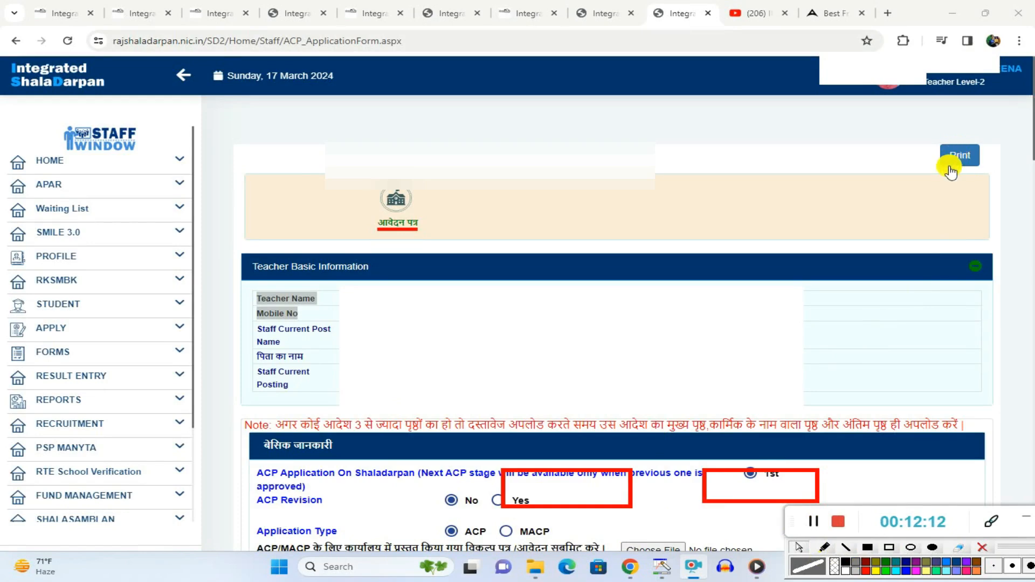
click(815, 530)
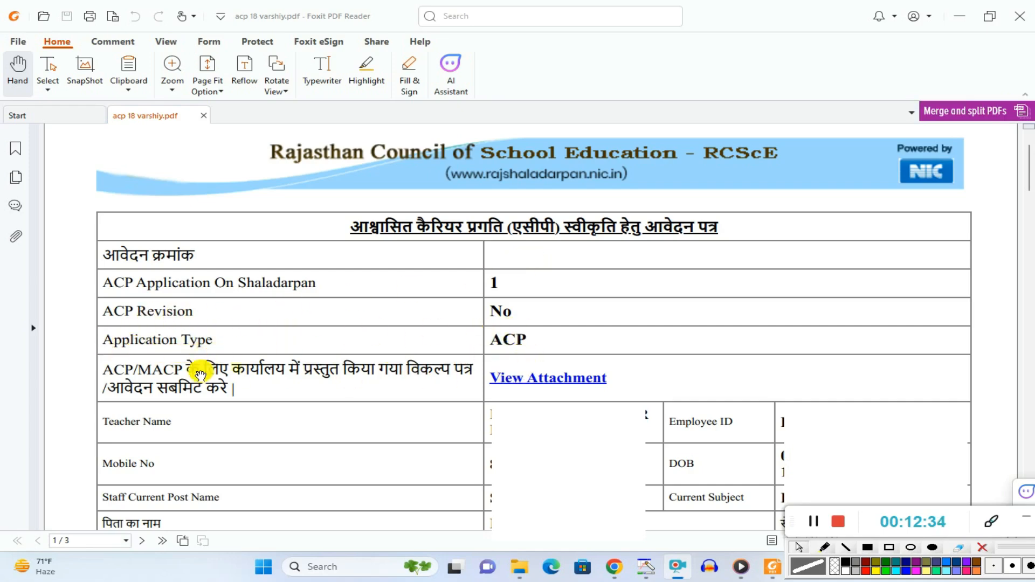
Step: Try to open the ACP/MACP option letter attachment linked in acp 18 varshiy.pdf
click(564, 382)
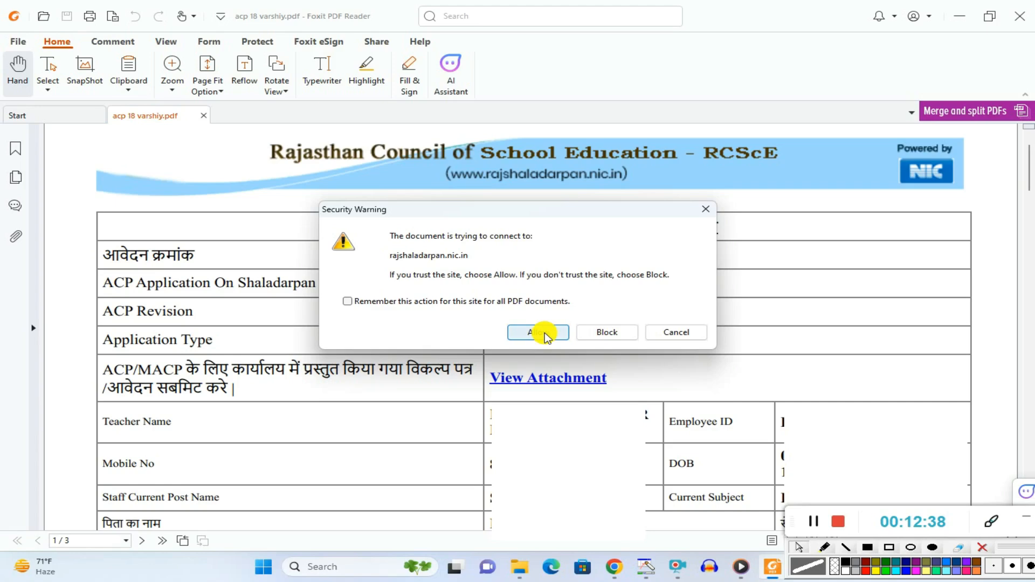
click(684, 333)
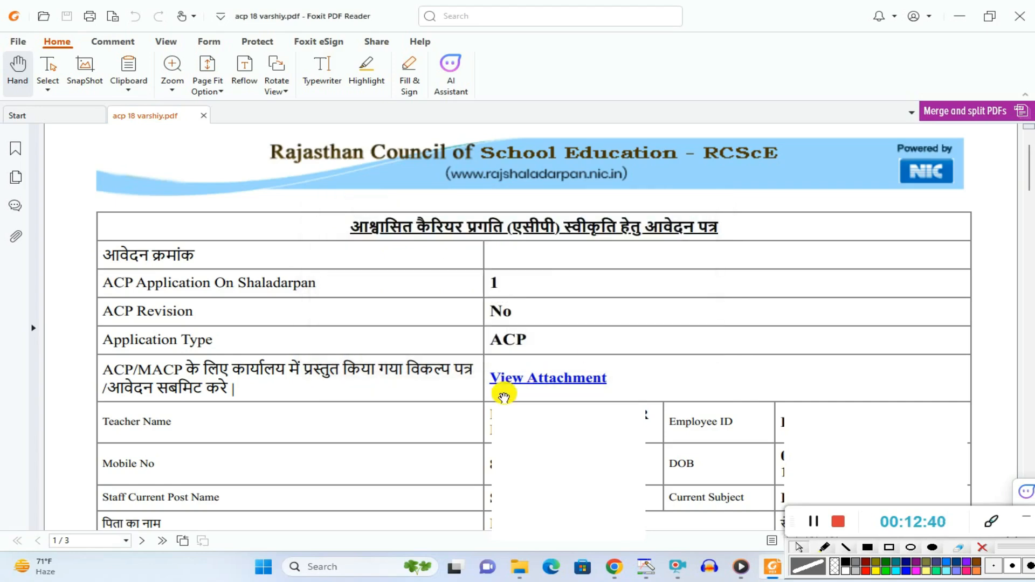
Step: Draw red rectangles around the current posting value, retirement date (सेवानिवृति तिथि), Employee ID, DOB and Current Subject entries
scroll(533, 339, down, 4)
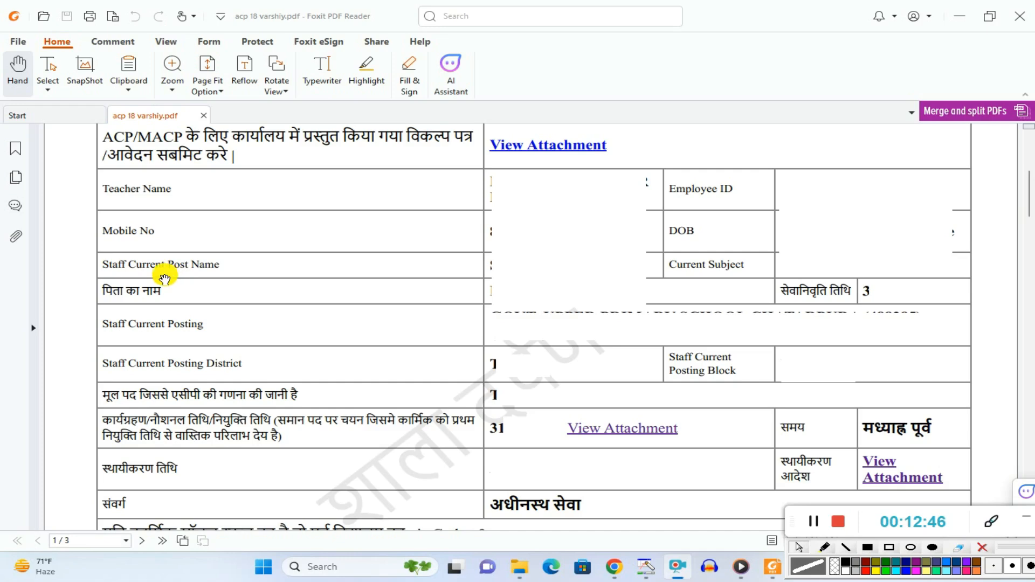
click(890, 546)
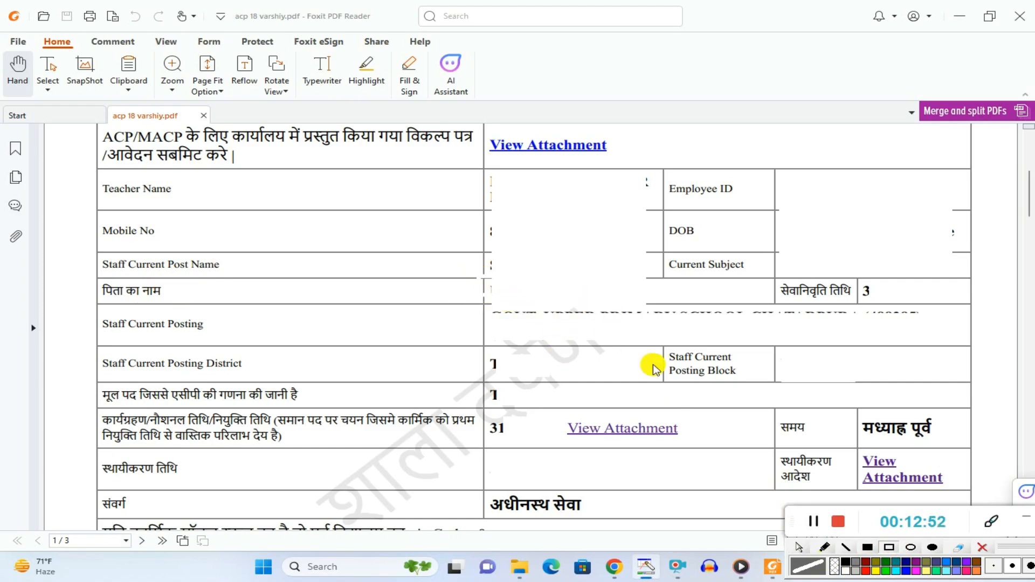
click(865, 570)
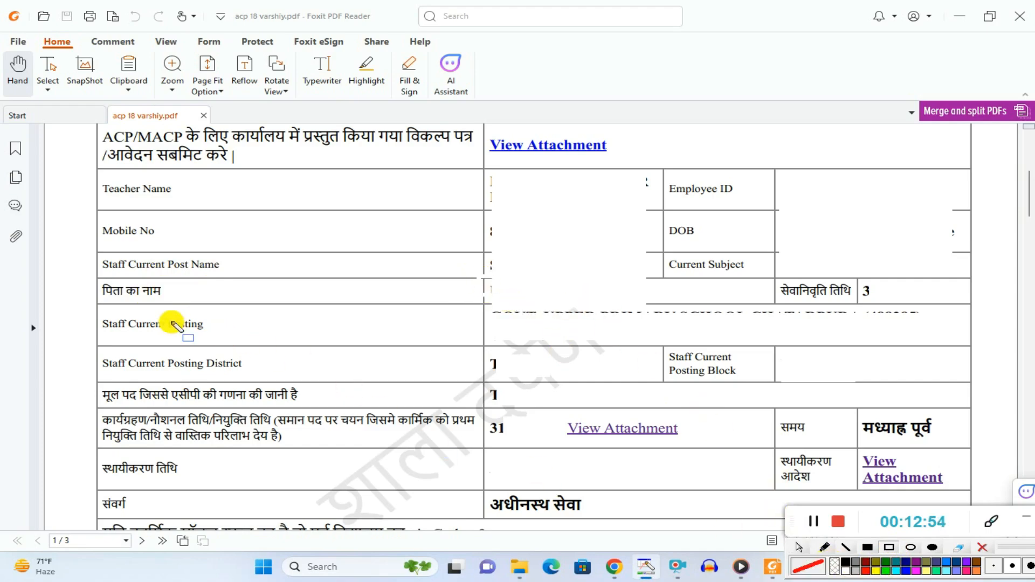
mouse_move(497, 311)
mouse_down()
mouse_move(630, 346)
mouse_move(869, 354)
mouse_move(869, 344)
mouse_up()
drag(784, 280, 912, 295)
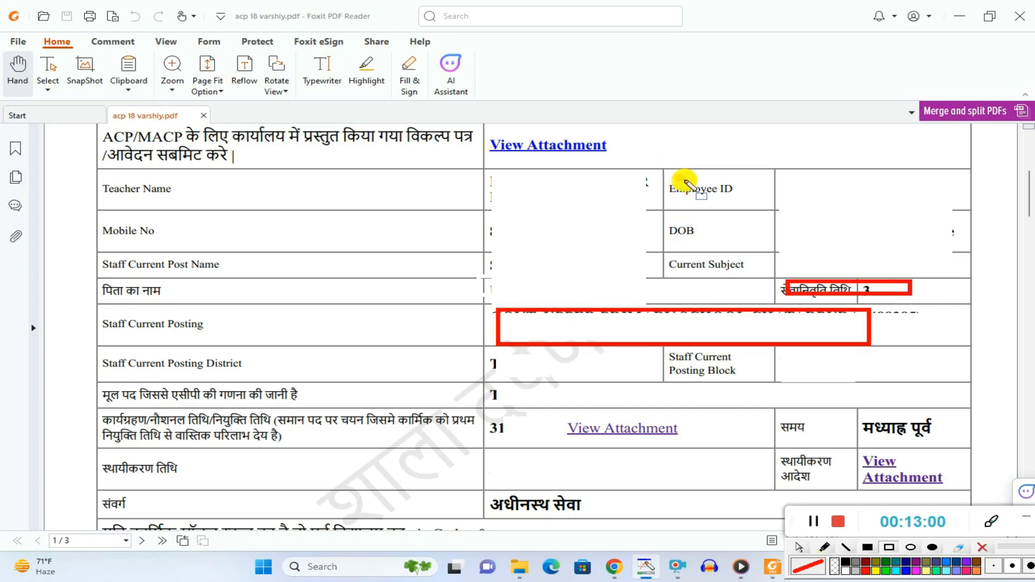
drag(677, 177, 774, 200)
mouse_move(679, 220)
mouse_down()
mouse_move(684, 251)
mouse_move(774, 253)
mouse_move(947, 285)
mouse_up()
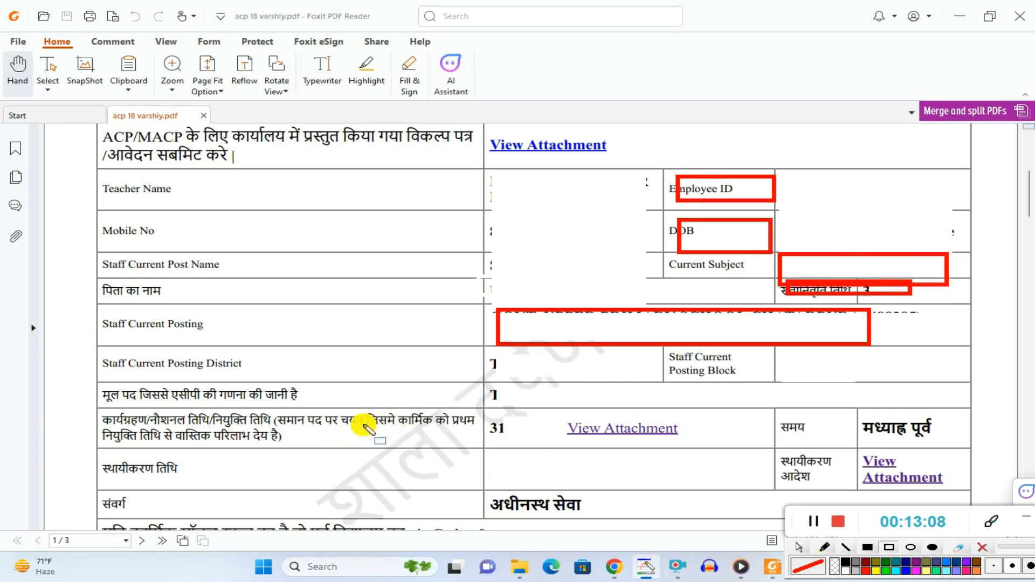
Step: Draw red rectangles around the appointment date attachment, the समय value, the स्थायीकरण date and order attachment, and the संवर्ग value, and clear them
mouse_move(537, 408)
mouse_down()
mouse_move(701, 430)
mouse_move(706, 450)
mouse_up()
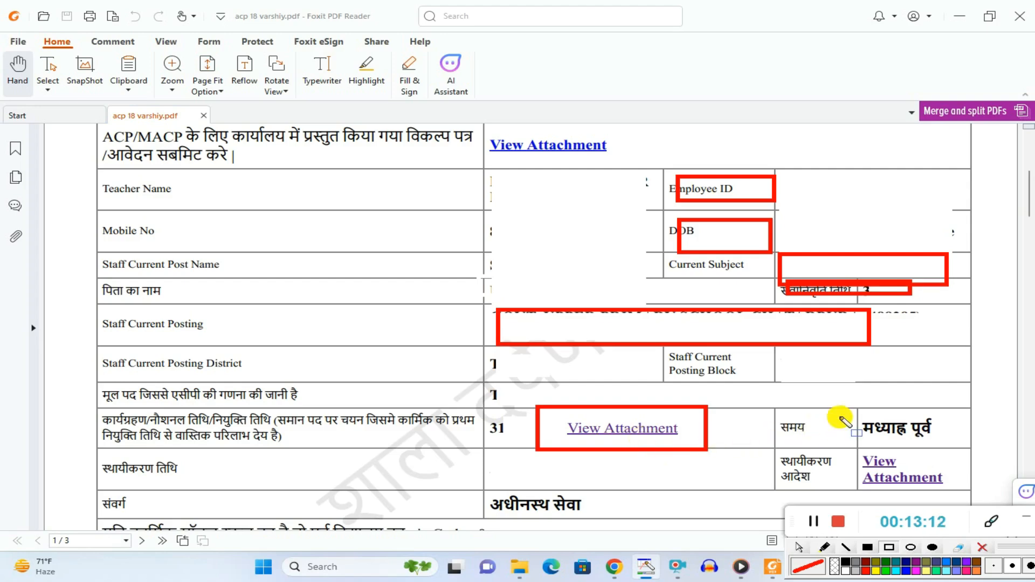
drag(845, 414, 938, 436)
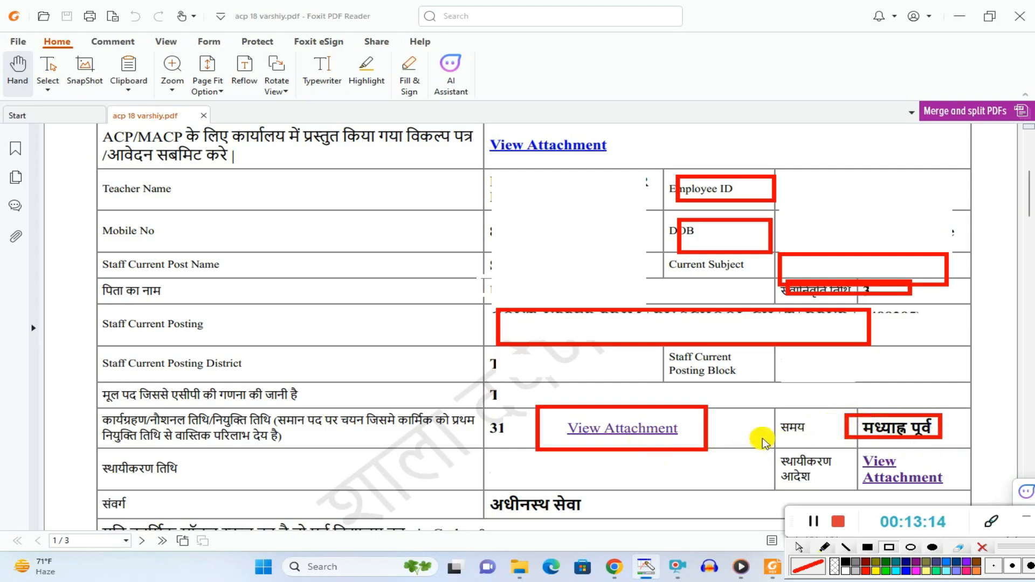
mouse_move(855, 452)
mouse_down()
mouse_move(884, 491)
mouse_move(963, 495)
mouse_up()
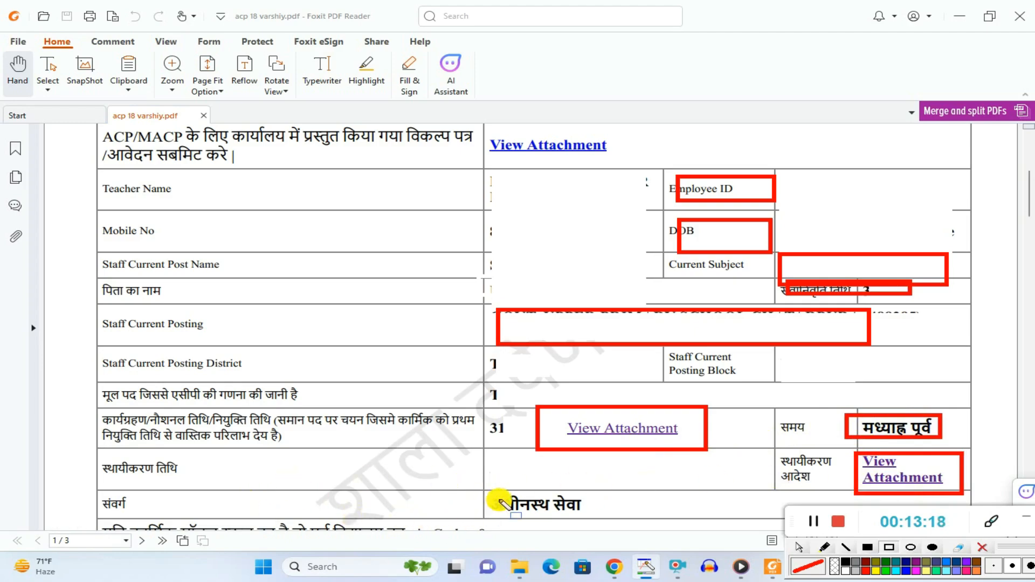
drag(488, 490, 627, 512)
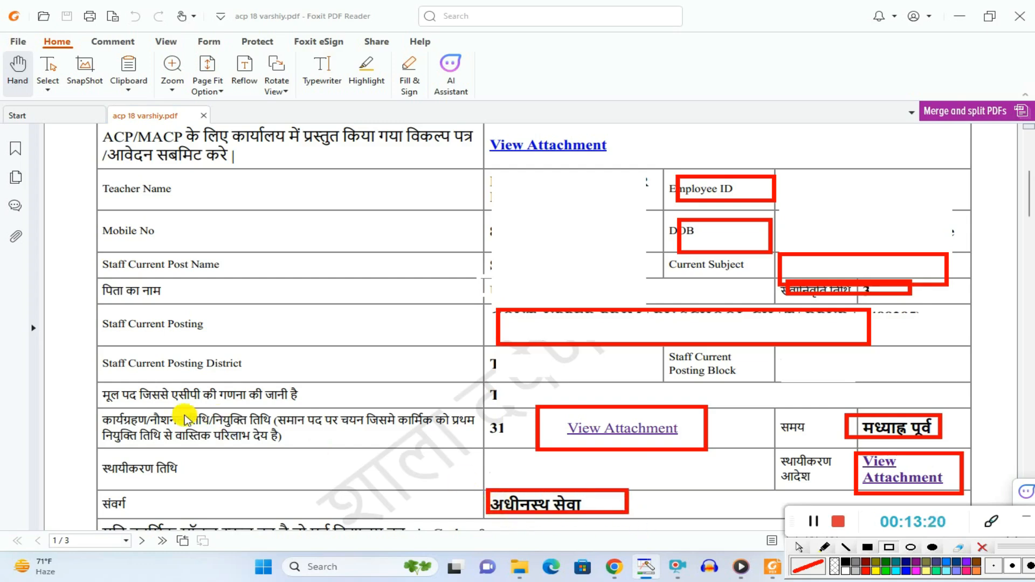
mouse_move(99, 457)
mouse_down()
mouse_move(198, 493)
mouse_move(245, 484)
mouse_up()
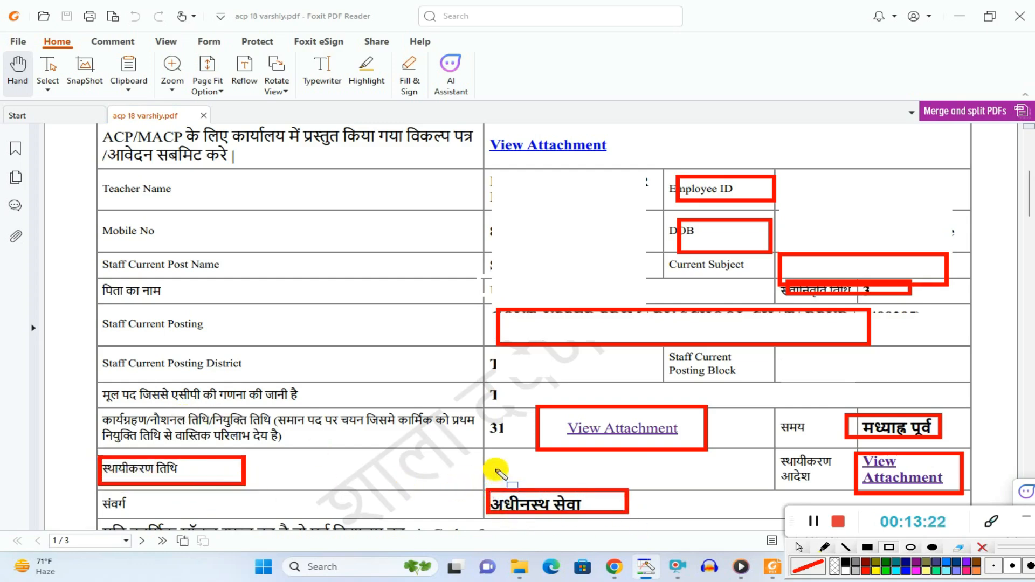
drag(495, 466, 564, 487)
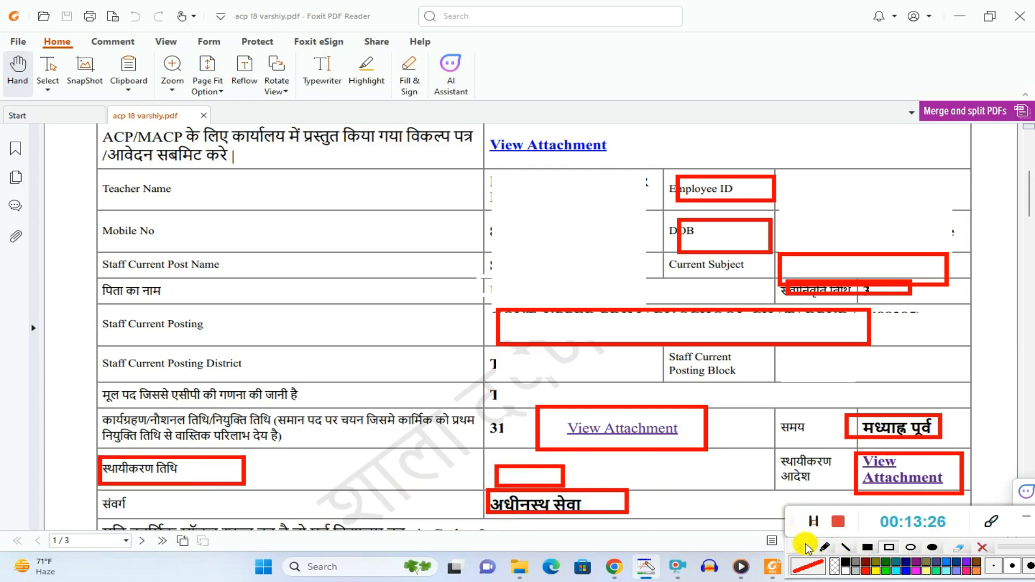
scroll(734, 502, down, 5)
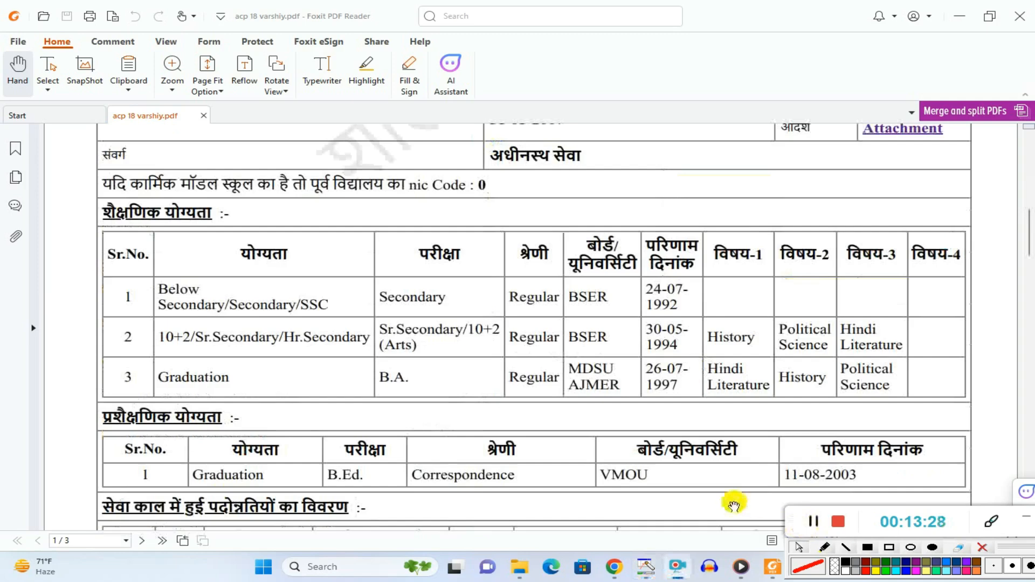
Step: Draw red rectangles around the संवर्ग value, nic Code, and the शैक्षणिक योग्यता and प्रशैक्षणिक योग्यता headings, and clear them on reaching page 2
click(889, 548)
drag(469, 142, 588, 167)
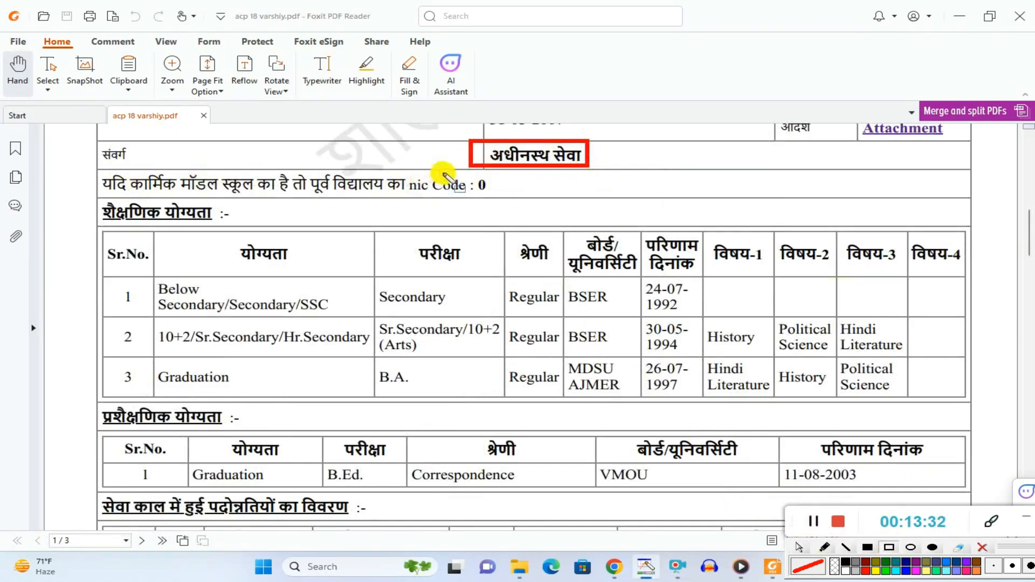
drag(439, 172, 531, 203)
mouse_move(92, 196)
mouse_down()
mouse_move(149, 229)
mouse_move(227, 231)
mouse_up()
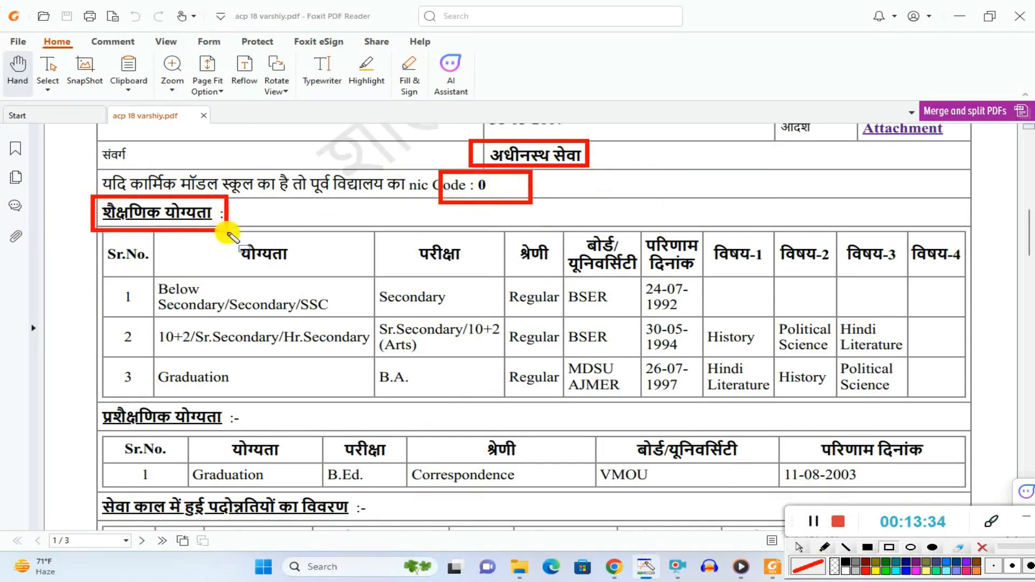
drag(95, 394, 258, 432)
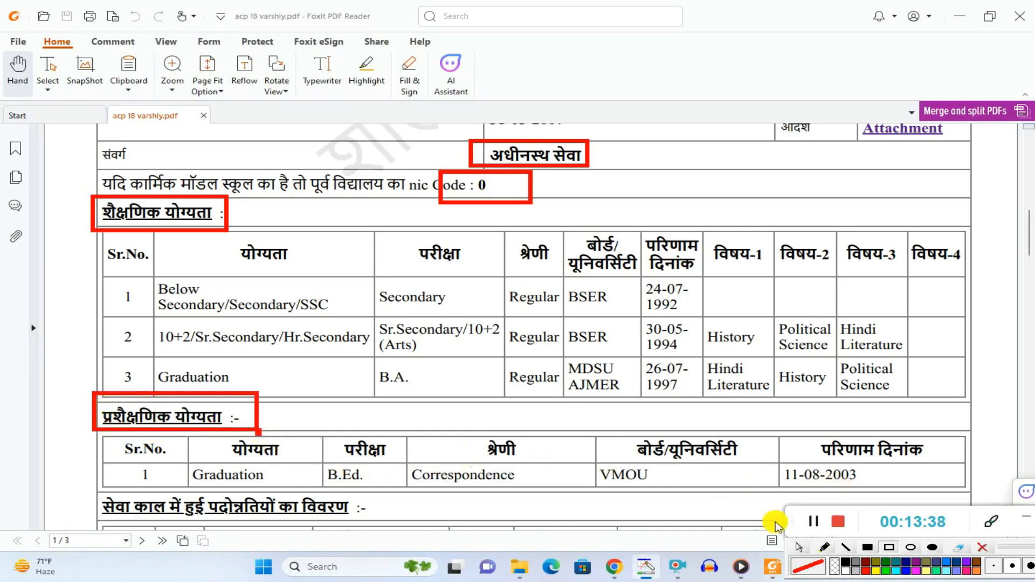
click(801, 550)
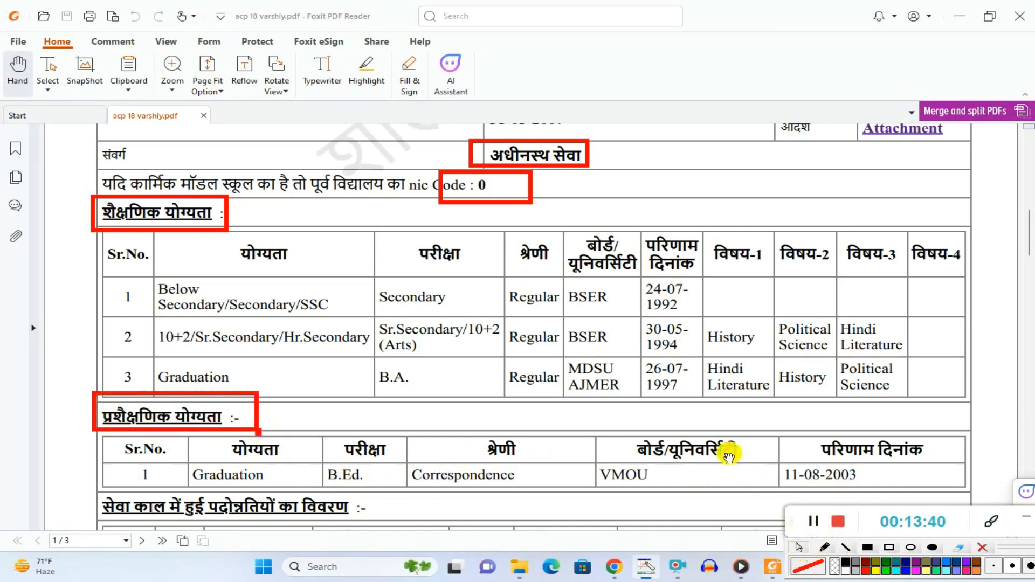
scroll(728, 450, down, 3)
scroll(281, 396, down, 2)
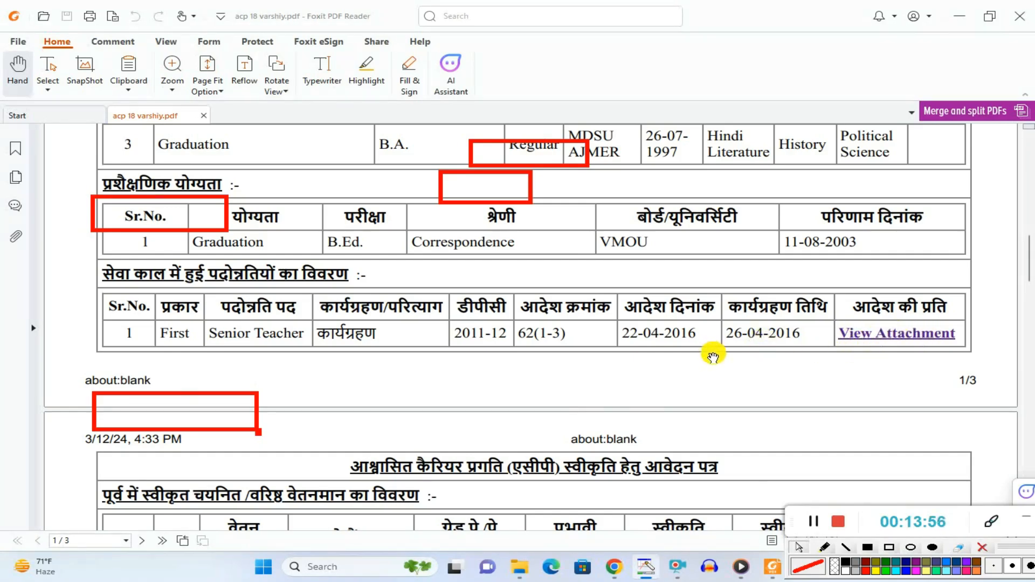
scroll(713, 355, down, 5)
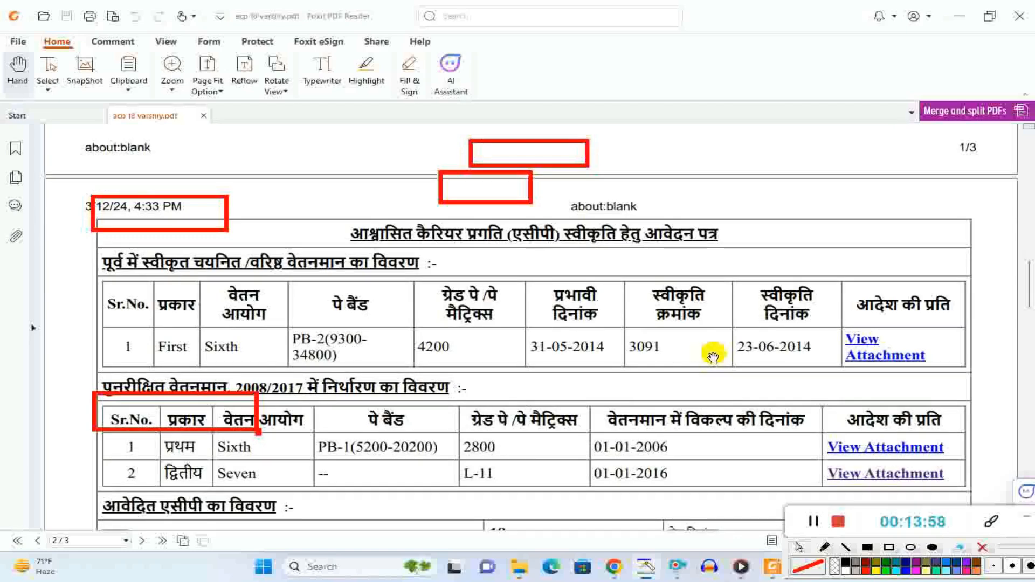
click(981, 547)
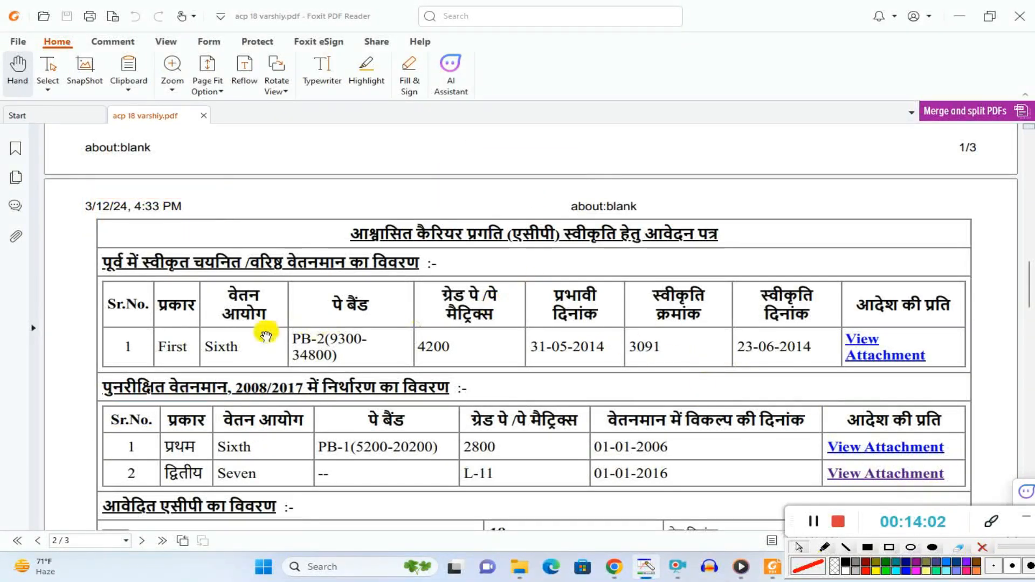
Step: Draw red rectangles around the page 2 title, the चयनित/वरिष्ठ वेतनमान heading, its First pay scale row and that row's attachment link
click(889, 547)
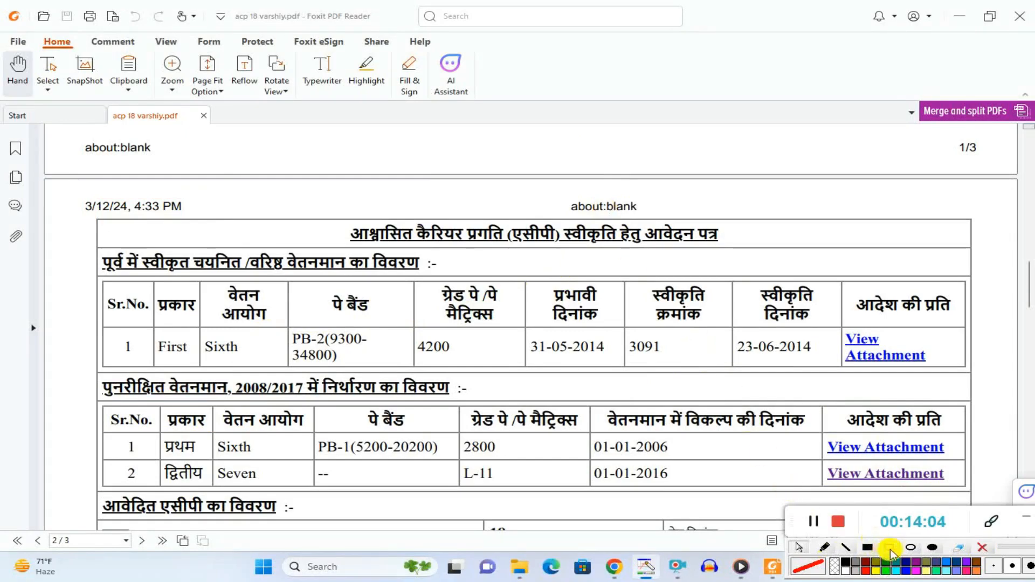
mouse_move(330, 221)
mouse_down()
mouse_move(581, 254)
mouse_move(747, 254)
mouse_up()
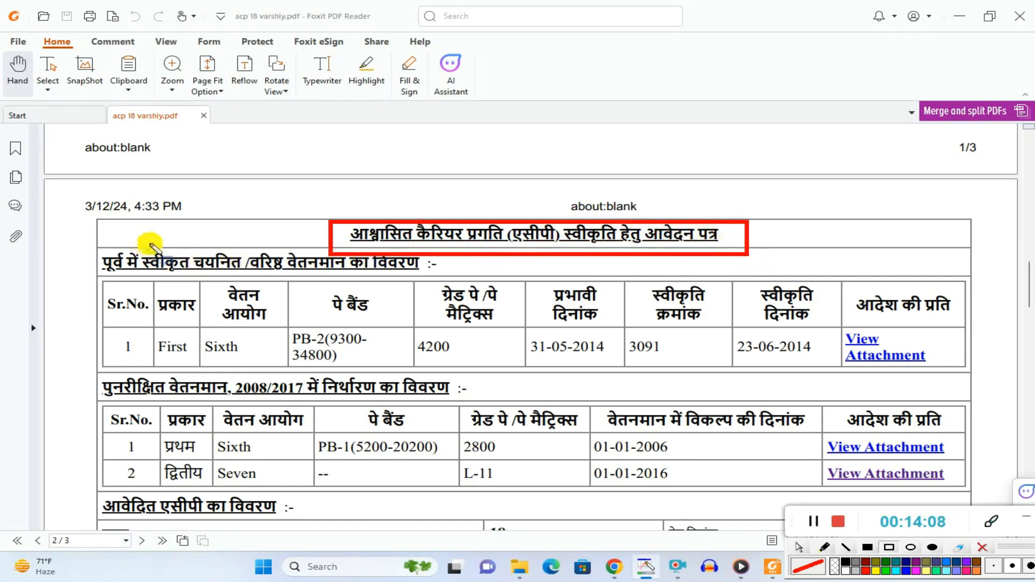
drag(150, 243, 421, 281)
mouse_move(120, 340)
mouse_down()
mouse_move(327, 360)
mouse_move(820, 368)
mouse_up()
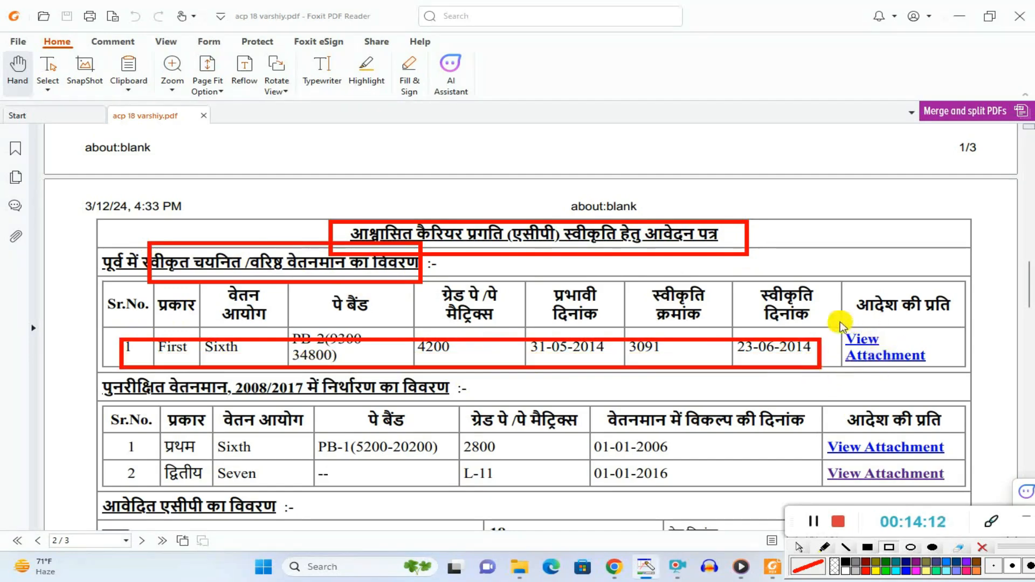
drag(839, 323, 919, 371)
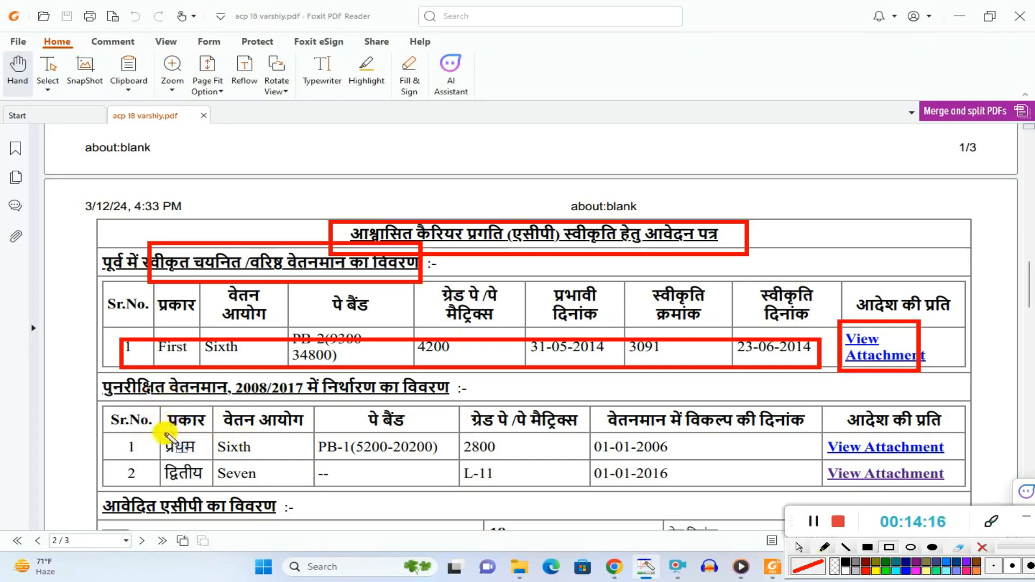
mouse_move(153, 439)
mouse_down()
mouse_move(307, 488)
mouse_move(285, 460)
mouse_up()
mouse_move(162, 459)
mouse_down()
mouse_move(172, 489)
mouse_move(266, 485)
mouse_move(234, 457)
mouse_move(271, 488)
mouse_up()
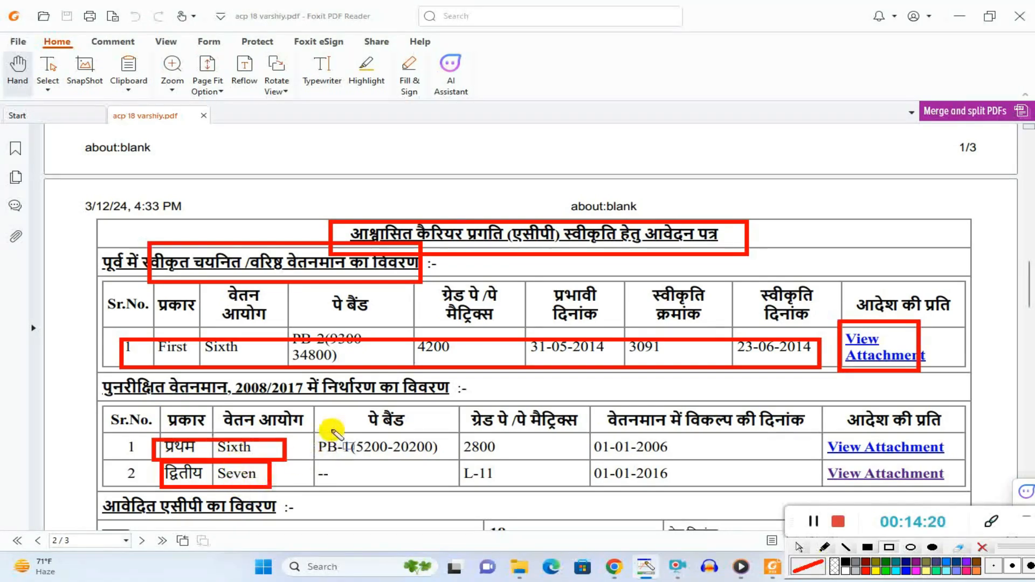
mouse_move(321, 430)
mouse_down()
mouse_move(453, 482)
mouse_move(454, 466)
mouse_up()
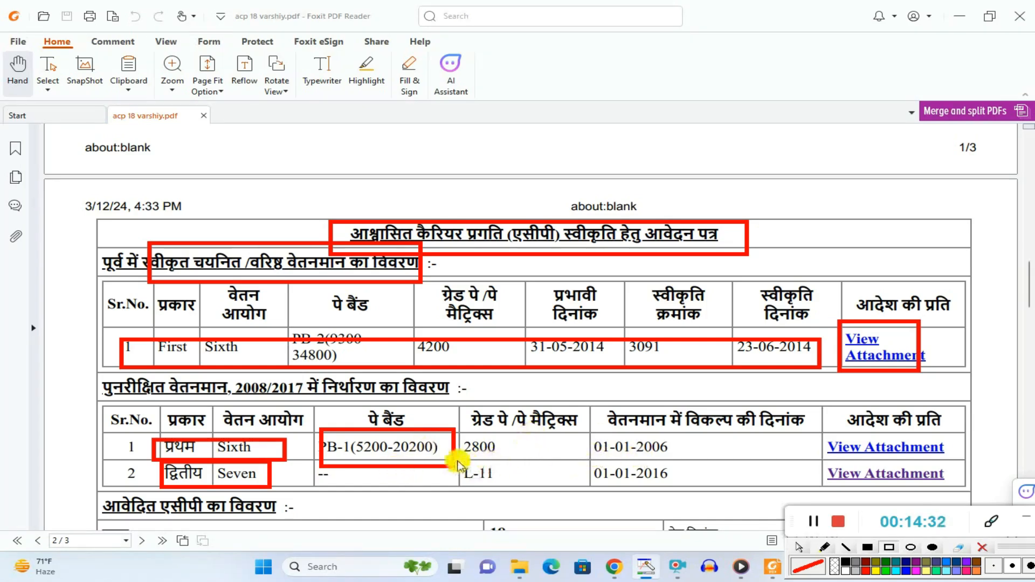
drag(448, 465, 509, 483)
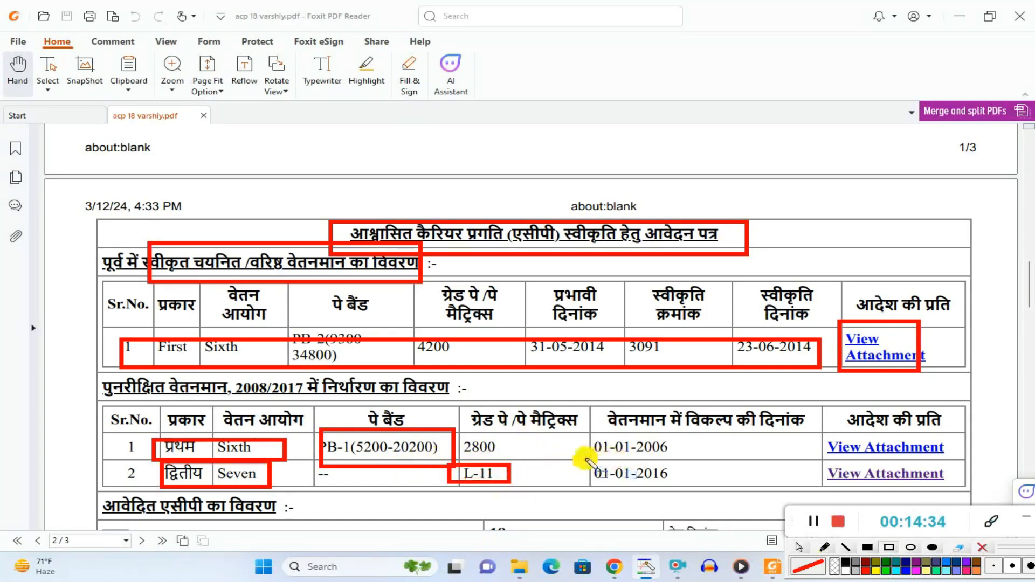
mouse_move(583, 459)
mouse_down()
mouse_move(649, 484)
mouse_move(700, 487)
mouse_up()
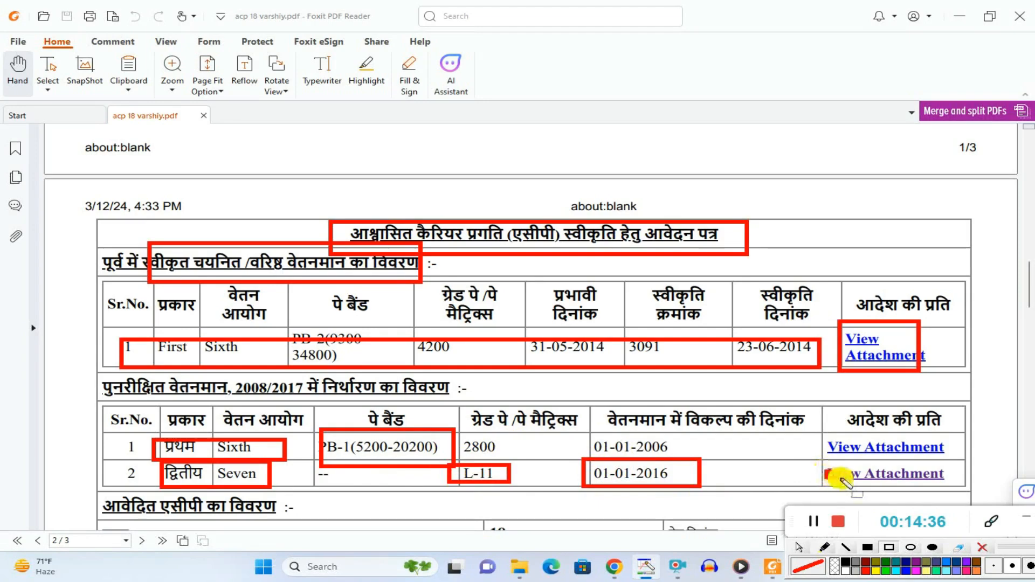
drag(825, 470, 865, 481)
click(799, 547)
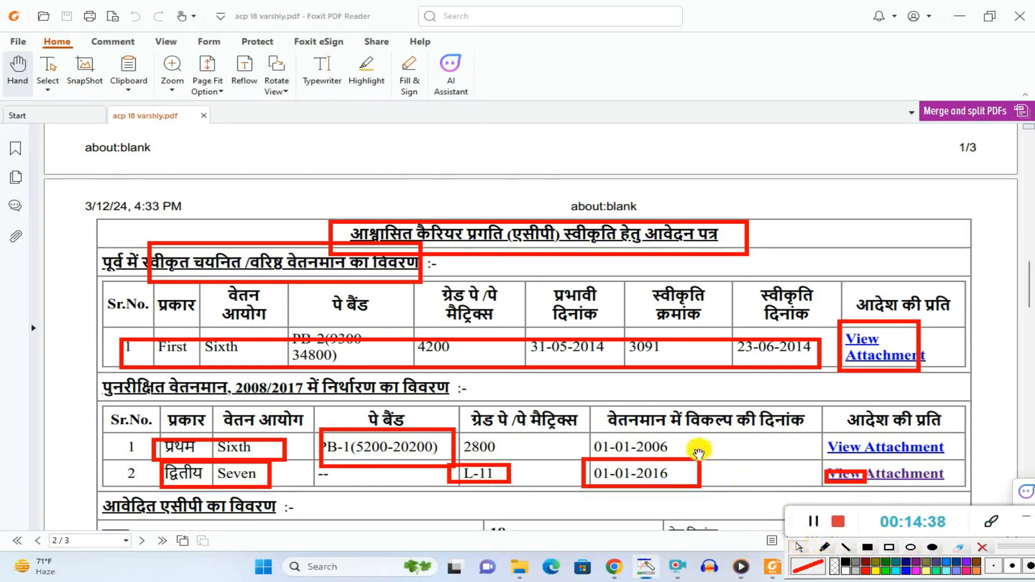
scroll(697, 453, down, 3)
scroll(679, 437, down, 1)
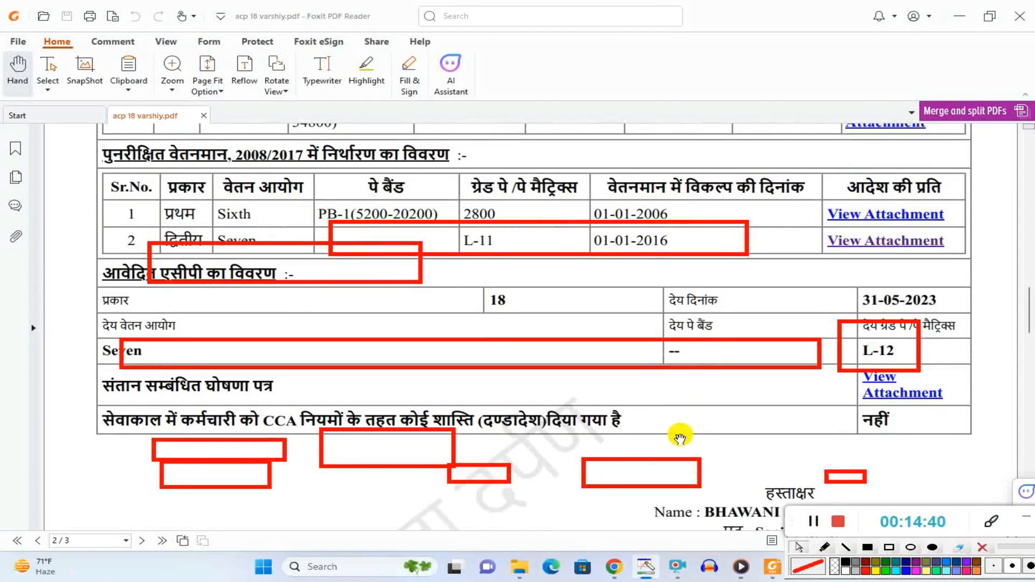
click(983, 548)
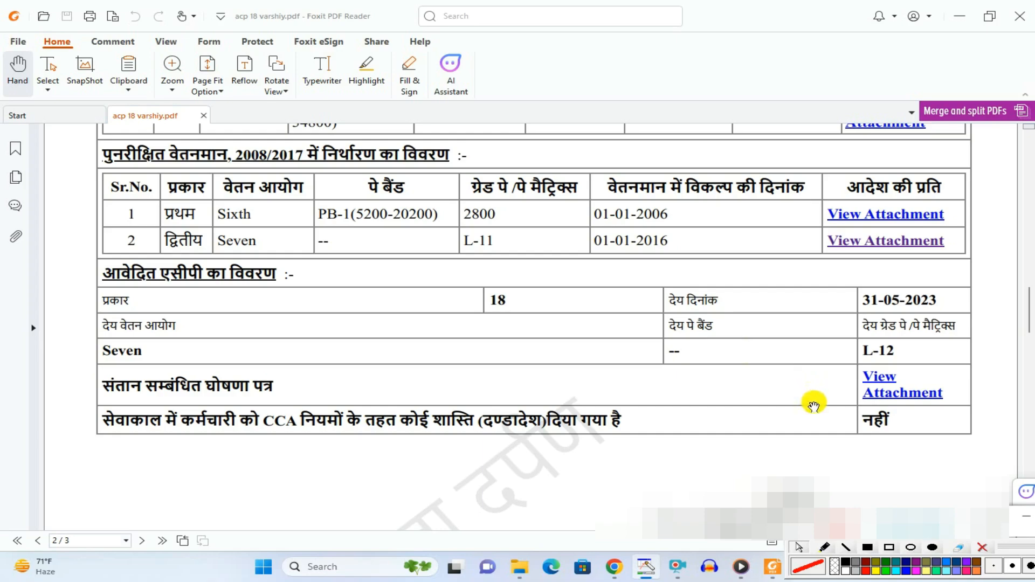
Step: Review the आवेदित एसीपी का विवरण section, the signature block and the children declaration on page 3
scroll(811, 400, up, 1)
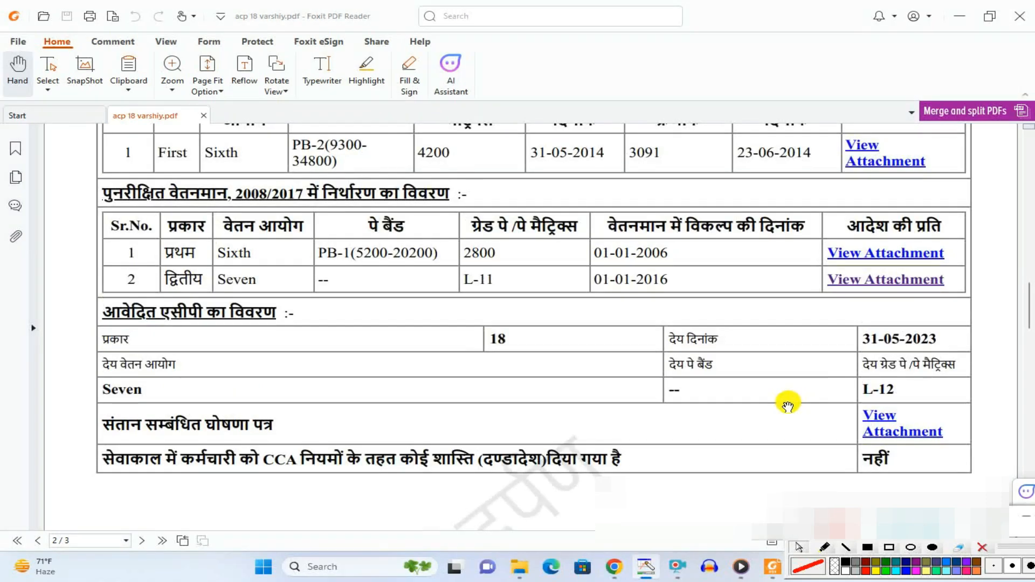
scroll(616, 311, down, 5)
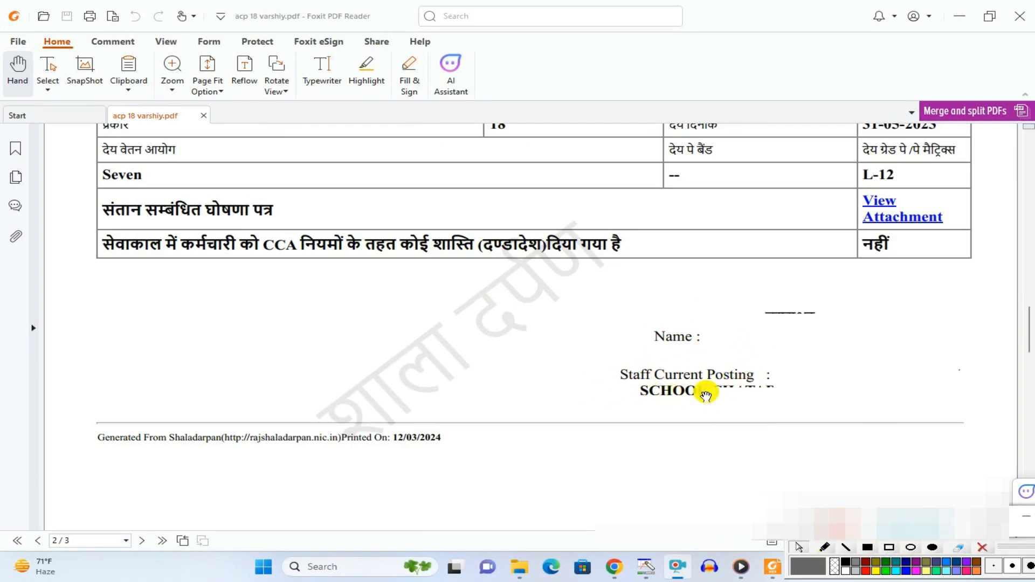
scroll(695, 388, down, 10)
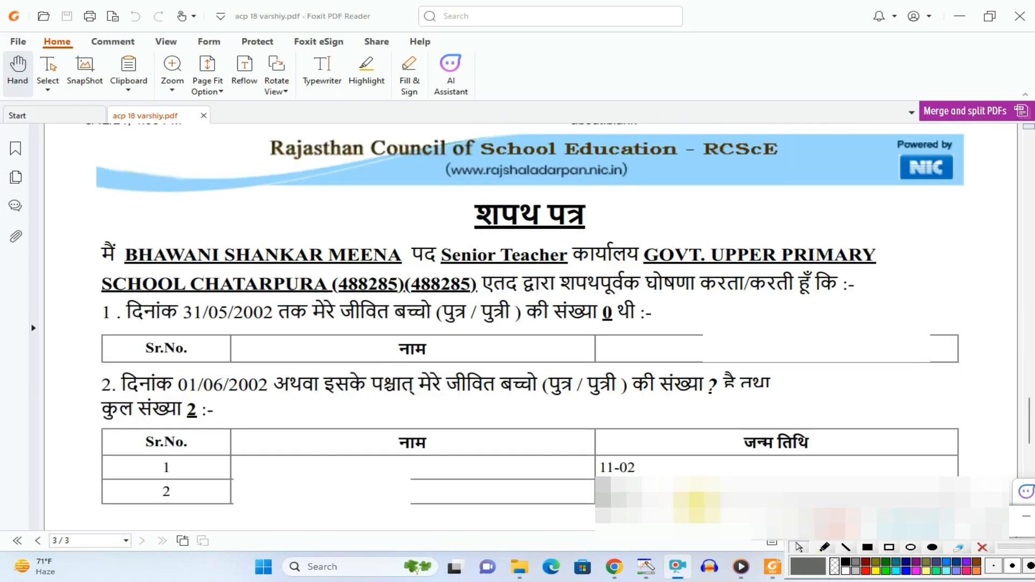
click(888, 548)
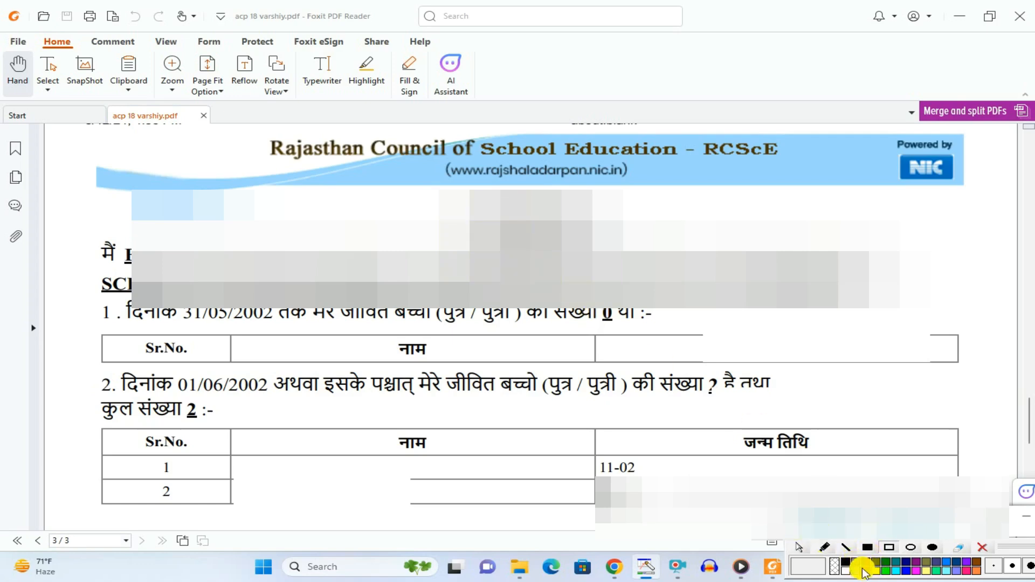
click(889, 547)
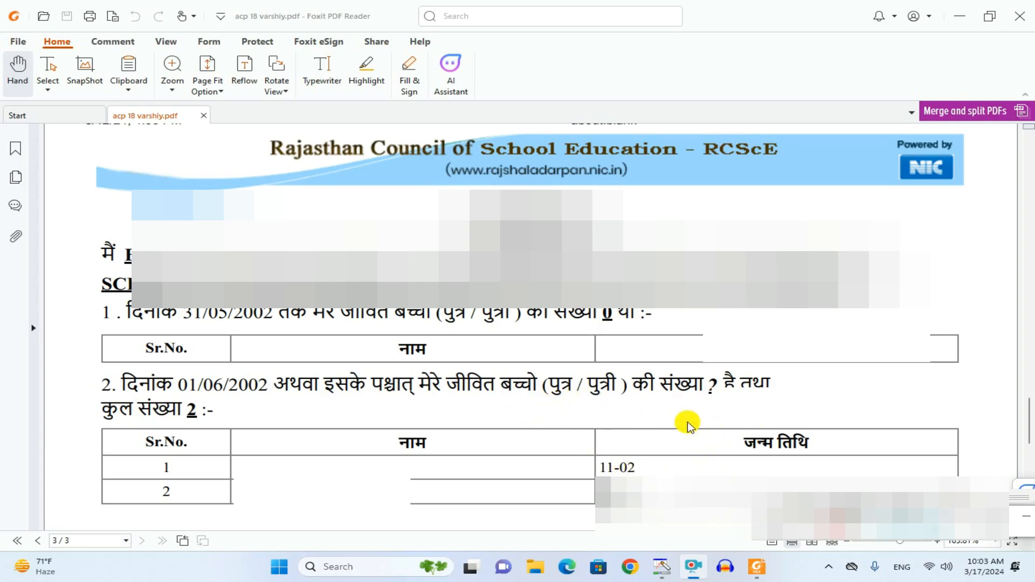
drag(972, 499, 992, 547)
click(877, 546)
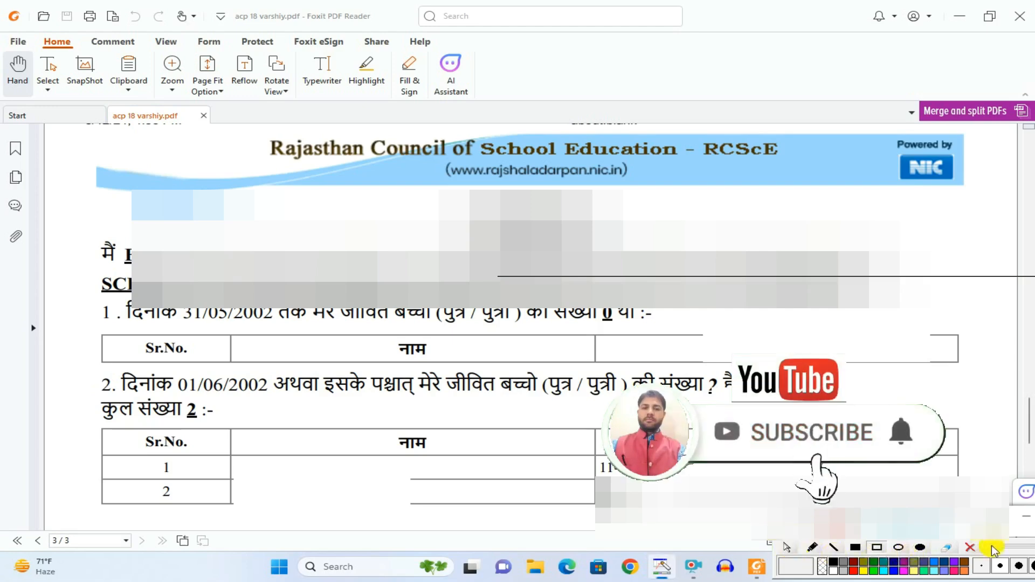
mouse_move(1012, 550)
mouse_down()
mouse_move(887, 458)
mouse_move(856, 399)
mouse_up()
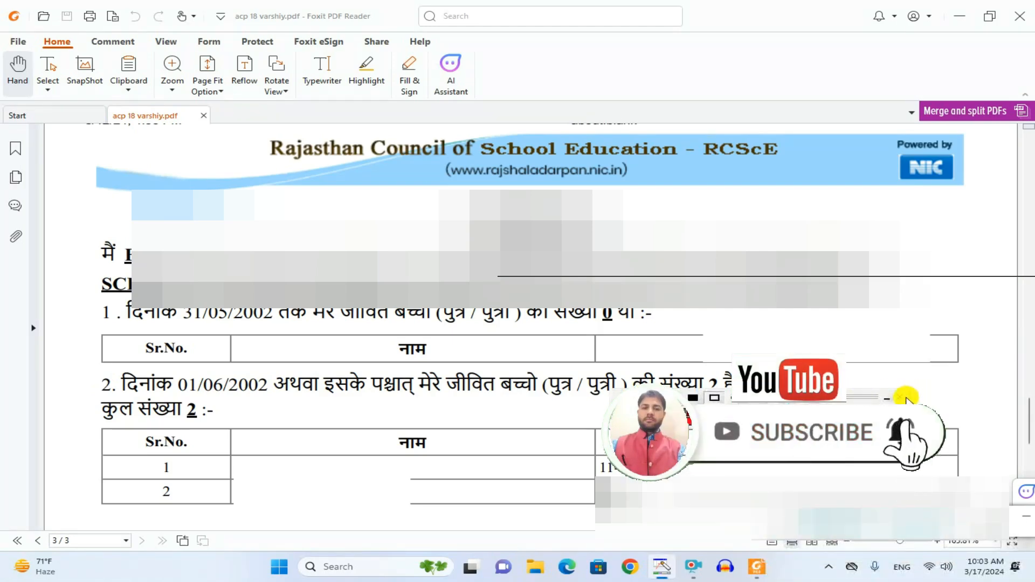
click(907, 396)
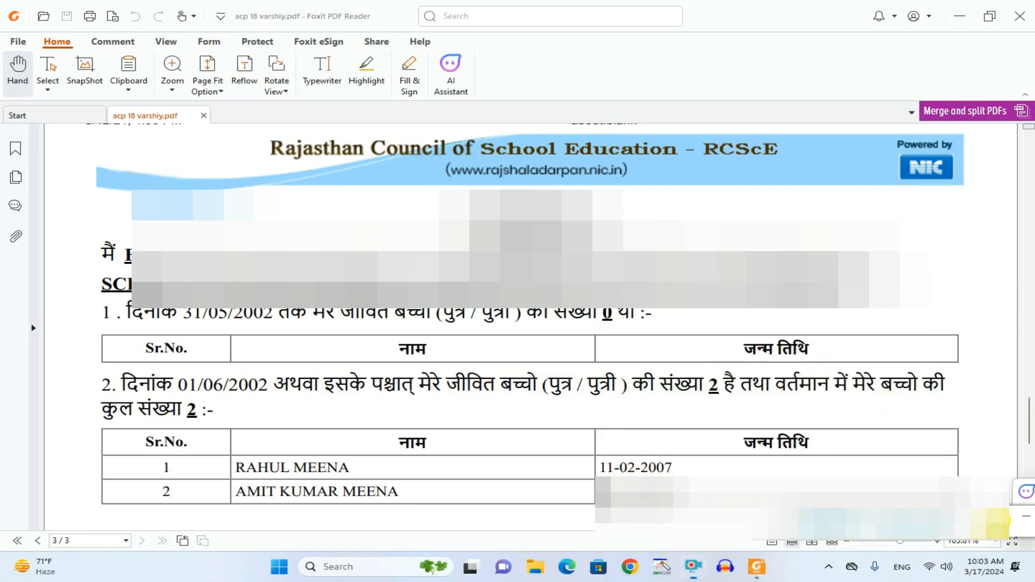
Step: Draw a thin red rectangle around the जन्म तिथि header of the second children table, and undo it
click(998, 521)
click(872, 556)
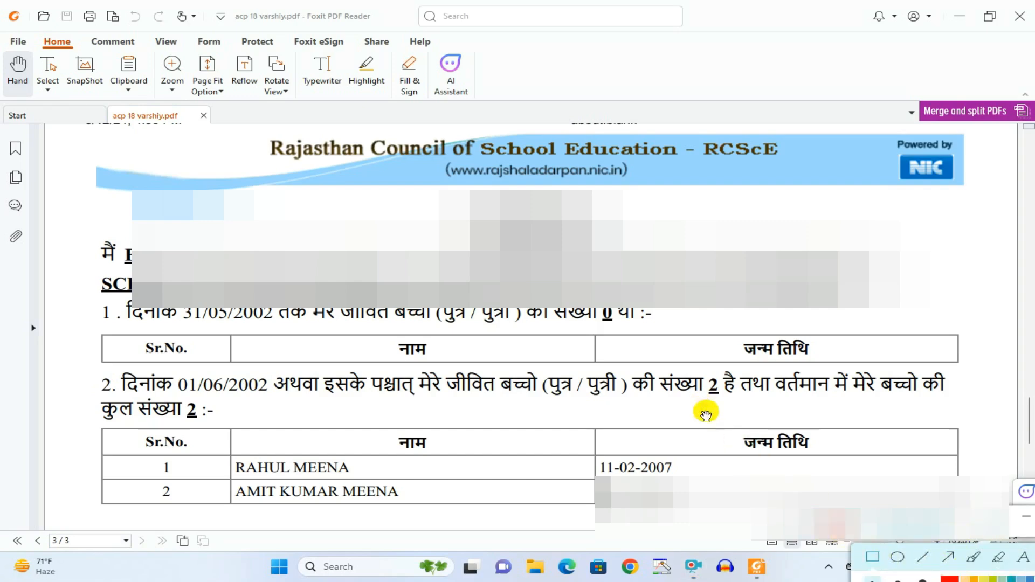
drag(702, 405, 835, 466)
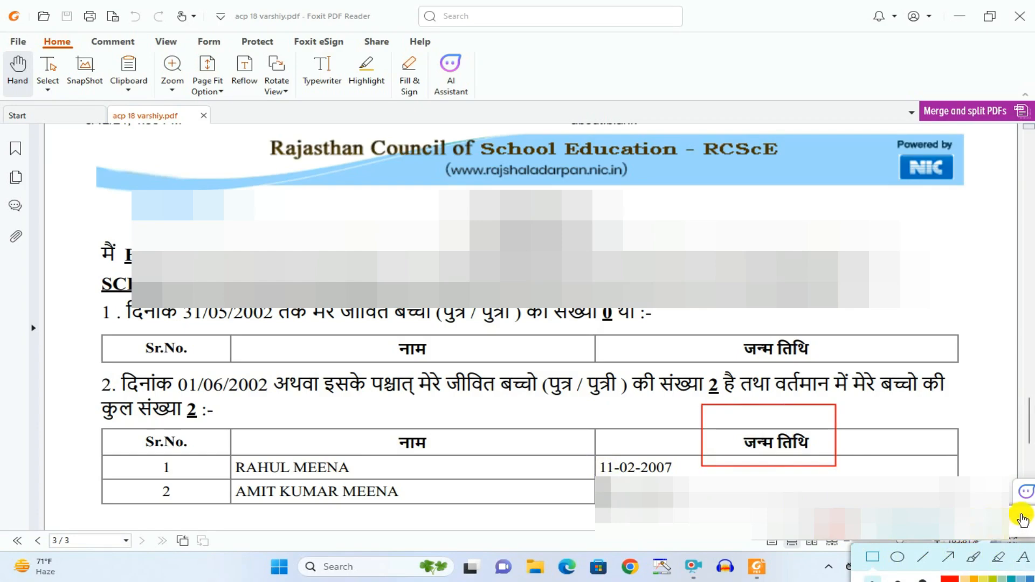
drag(991, 554, 897, 553)
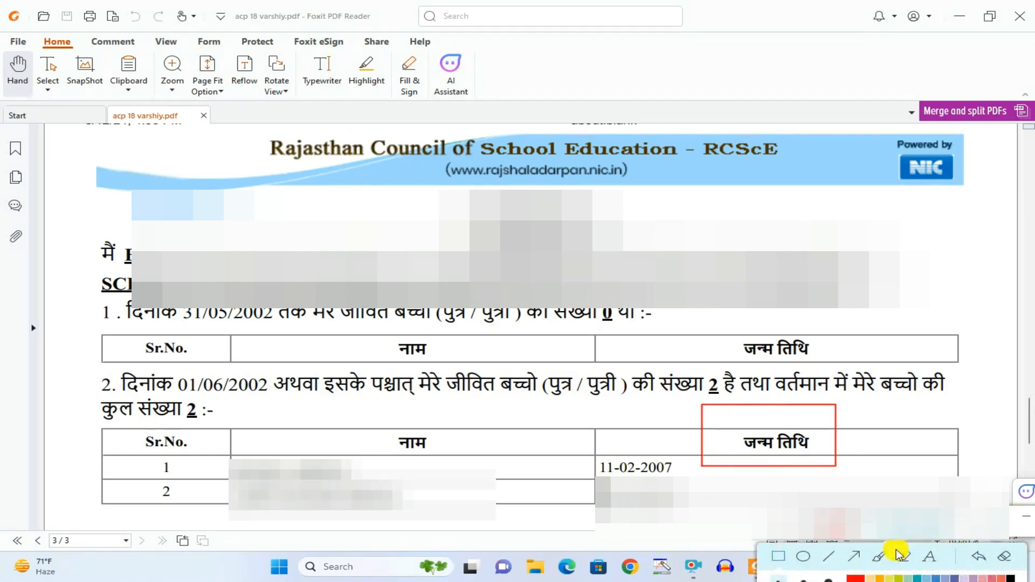
click(978, 558)
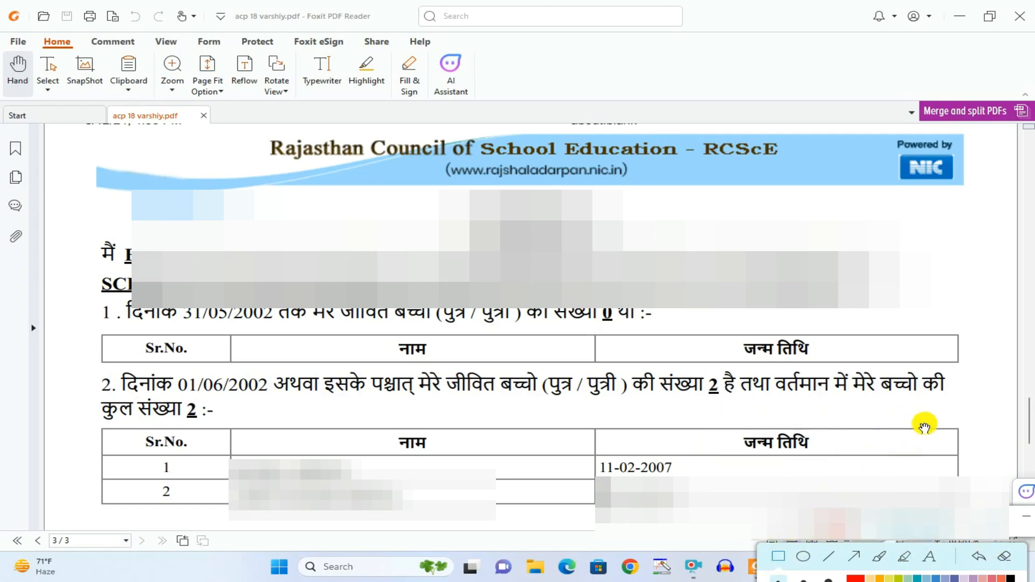
Step: Draw red rectangles around the school entry, the applicant's entry with its remark, and the date column in the final status table
scroll(919, 420, down, 10)
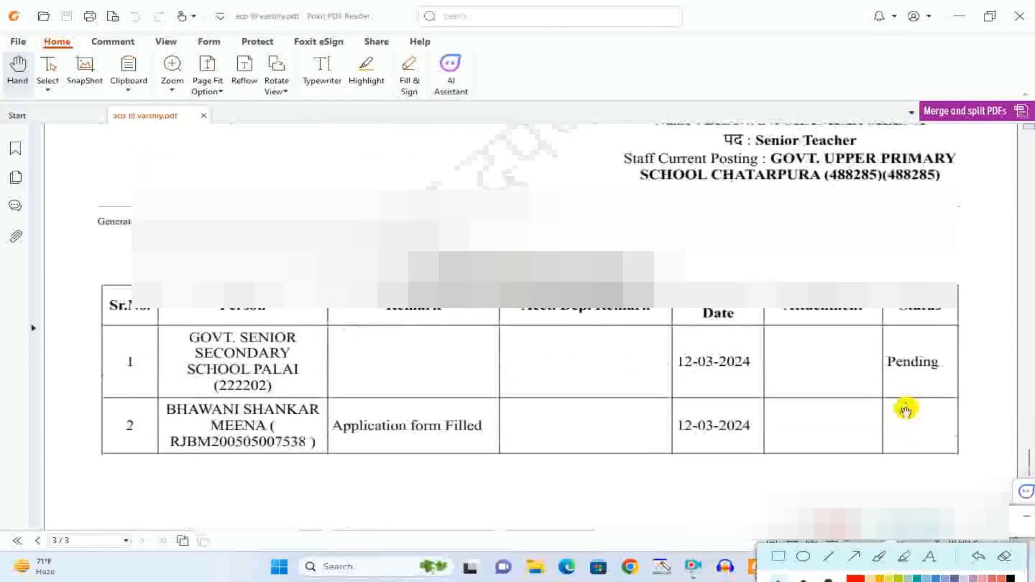
scroll(612, 309, down, 1)
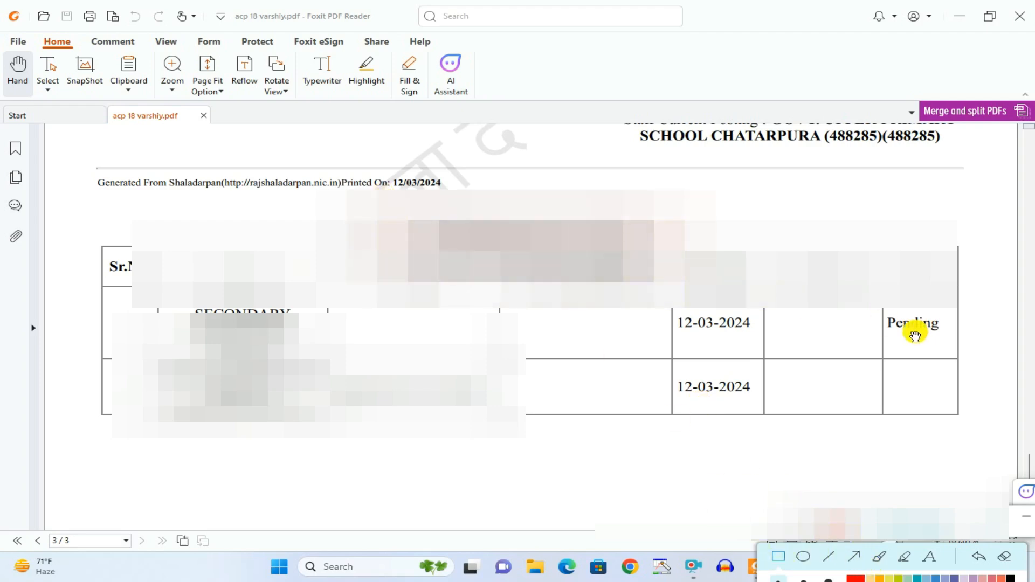
mouse_move(146, 280)
mouse_down()
mouse_move(346, 374)
mouse_move(333, 359)
mouse_up()
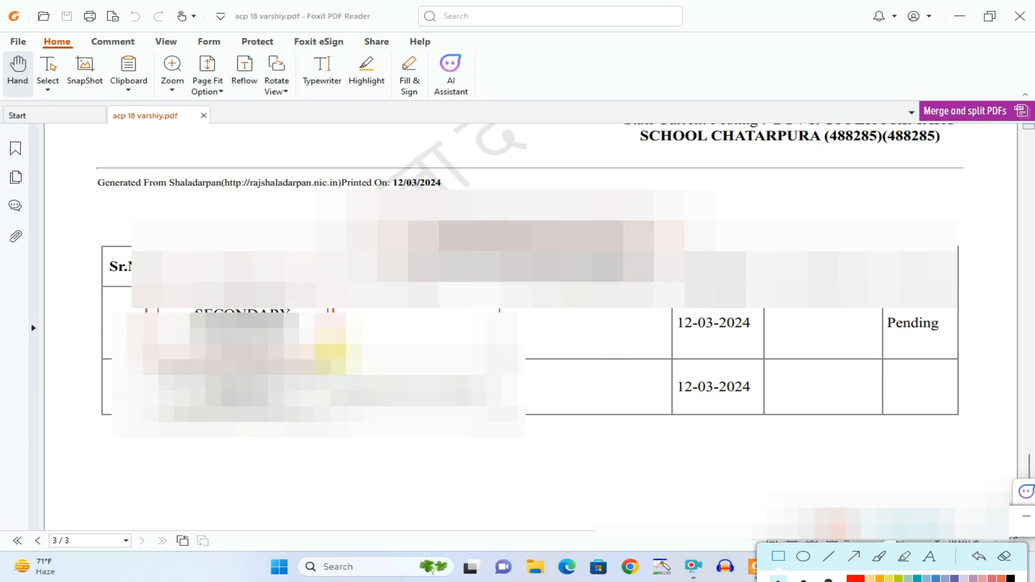
mouse_move(151, 366)
mouse_down()
mouse_move(388, 431)
mouse_move(356, 406)
mouse_move(532, 399)
mouse_up()
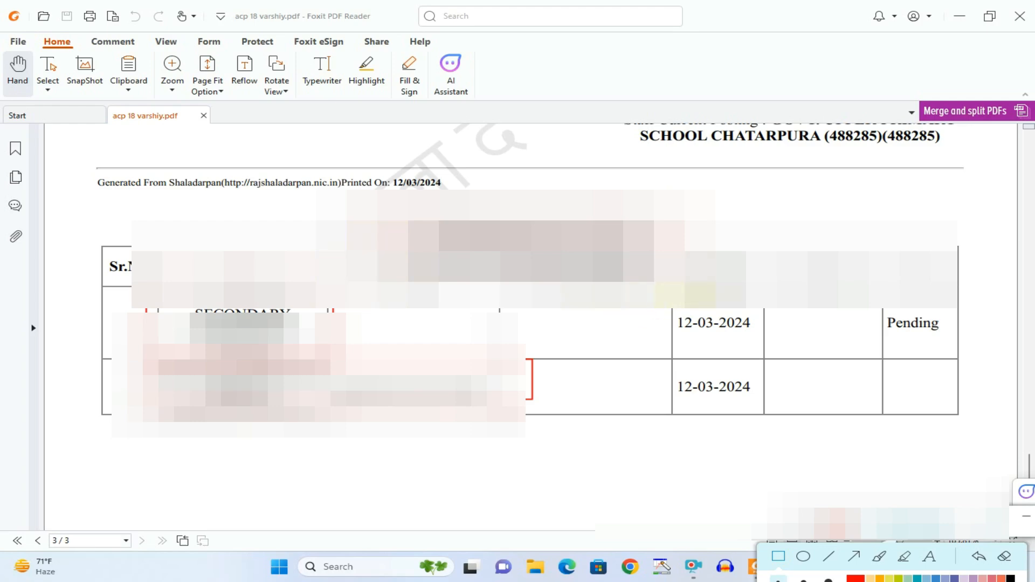
mouse_move(682, 254)
mouse_down()
mouse_move(732, 432)
mouse_move(758, 425)
mouse_up()
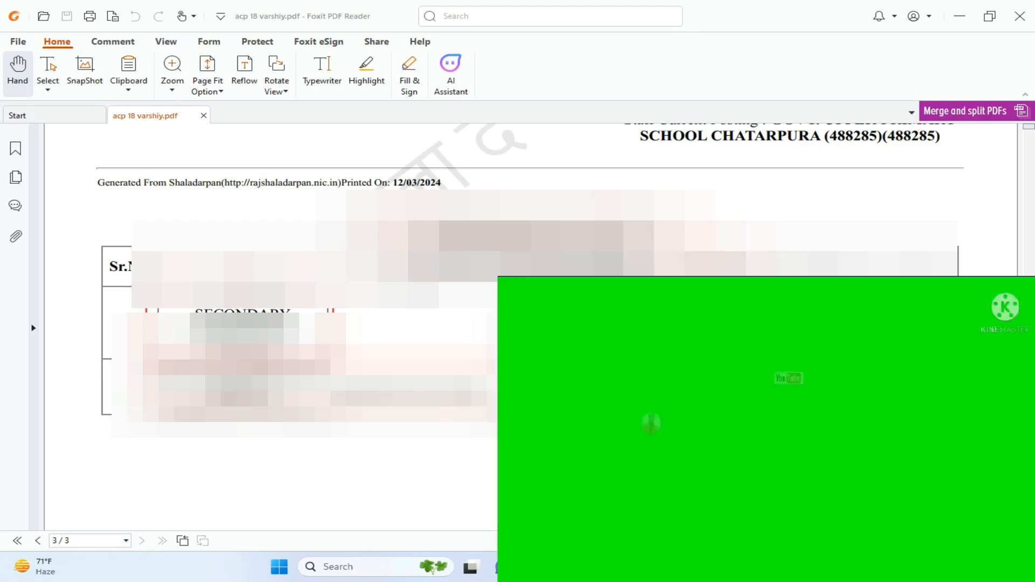
Step: Draw a red rectangle around the Status column of the final status table, and clear all rectangles
mouse_move(887, 257)
mouse_down()
mouse_move(940, 418)
mouse_move(972, 414)
mouse_up()
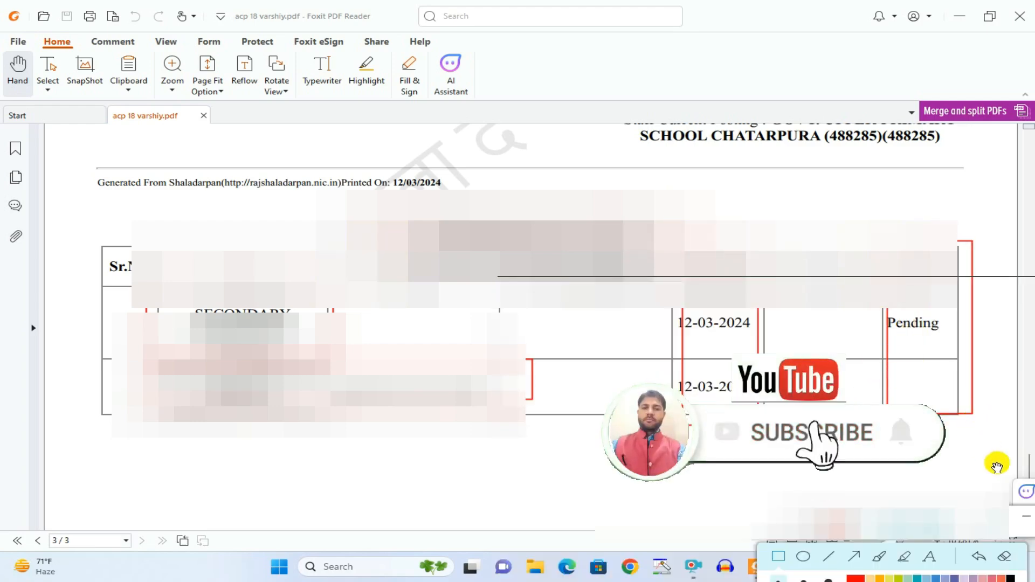
click(1000, 559)
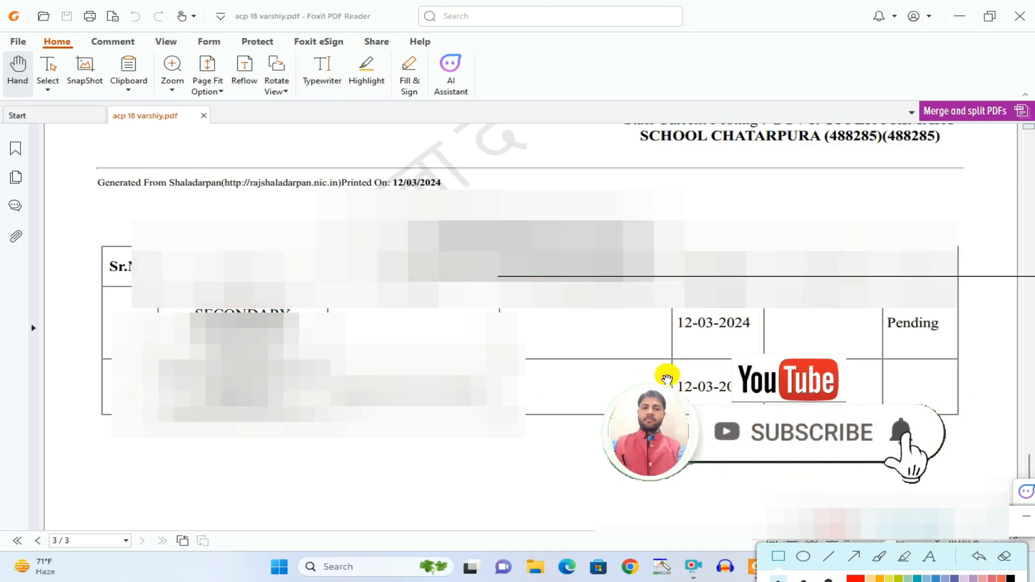
Step: Go back to page 2 and review the पूर्व में स्वीकृत चयनित/वरिष्ठ वेतनमान का विवरण section and the pay-scale option table below it
scroll(517, 323, up, 3)
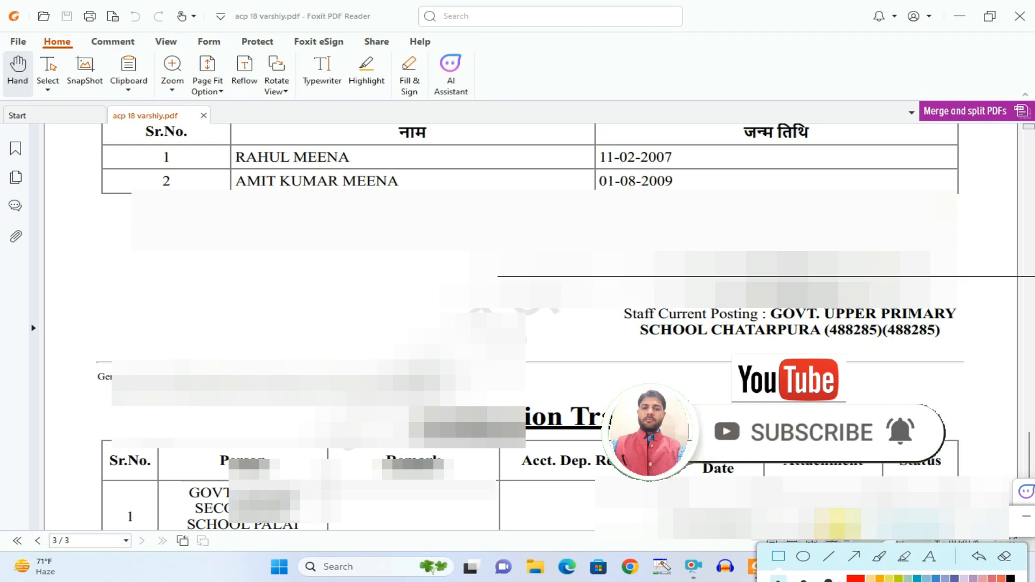
scroll(517, 324, up, 6)
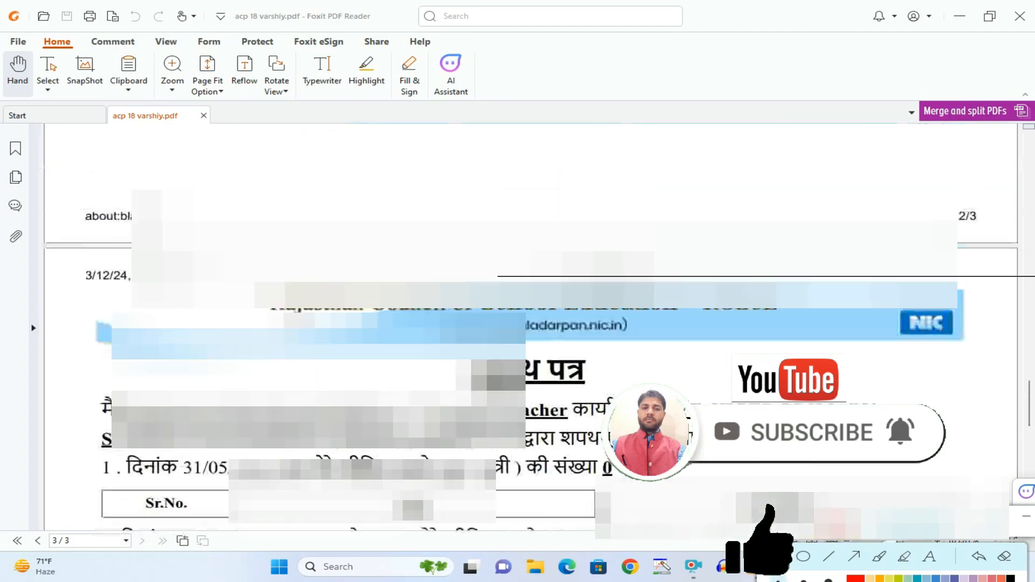
scroll(644, 415, up, 4)
scroll(644, 413, up, 3)
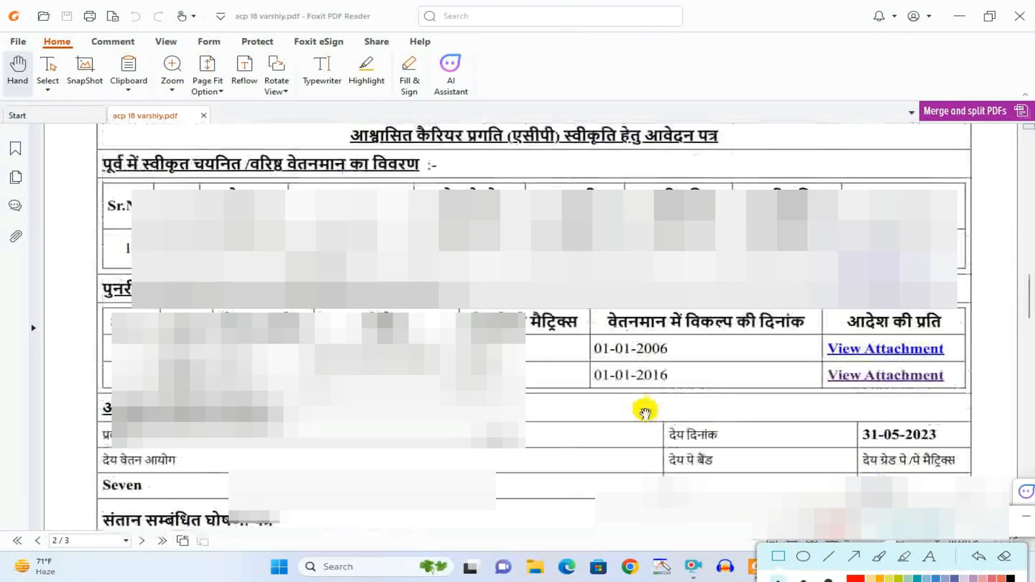
scroll(645, 413, up, 2)
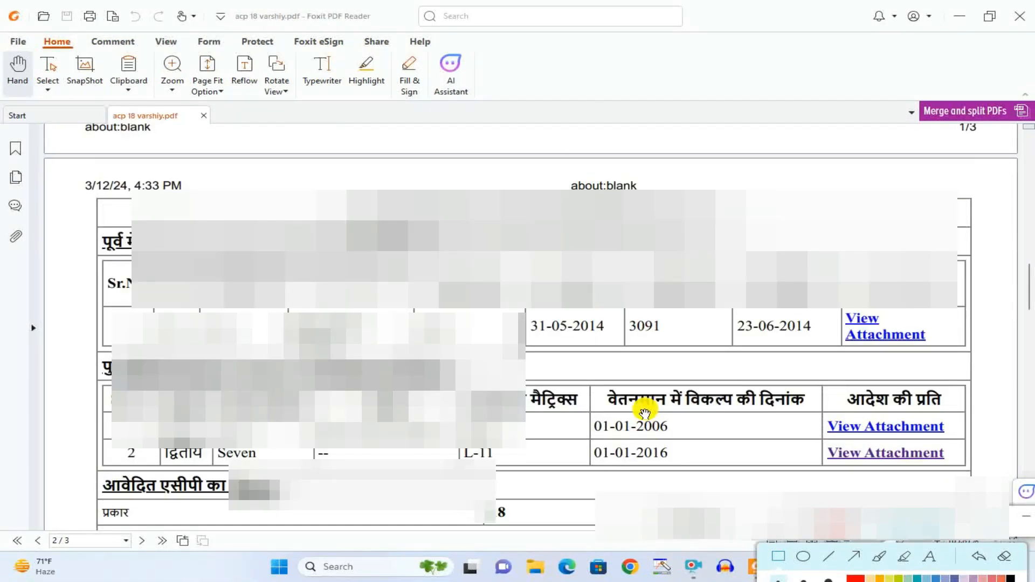